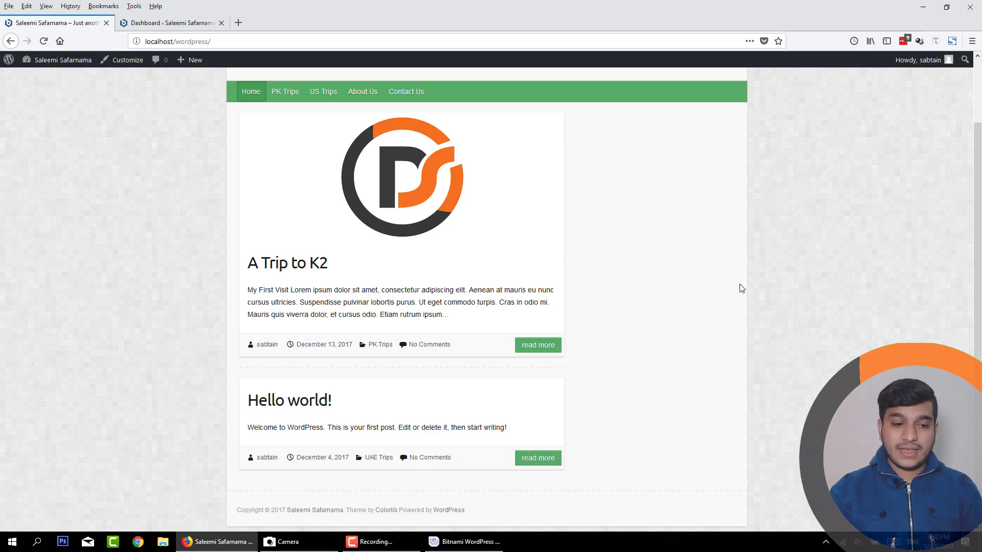
Open the Widgets management page from the site's dashboard
click(194, 23)
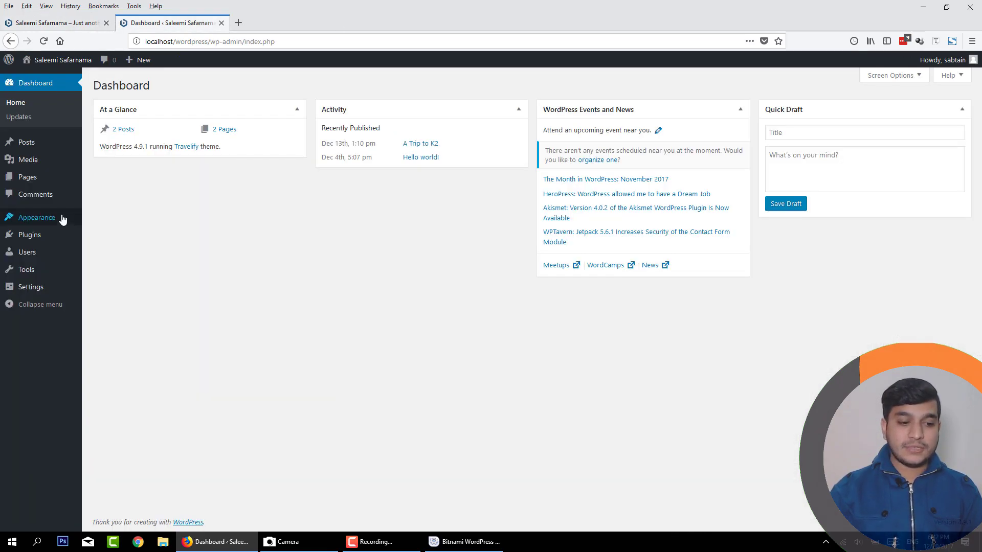
mouse_move(61, 217)
click(99, 251)
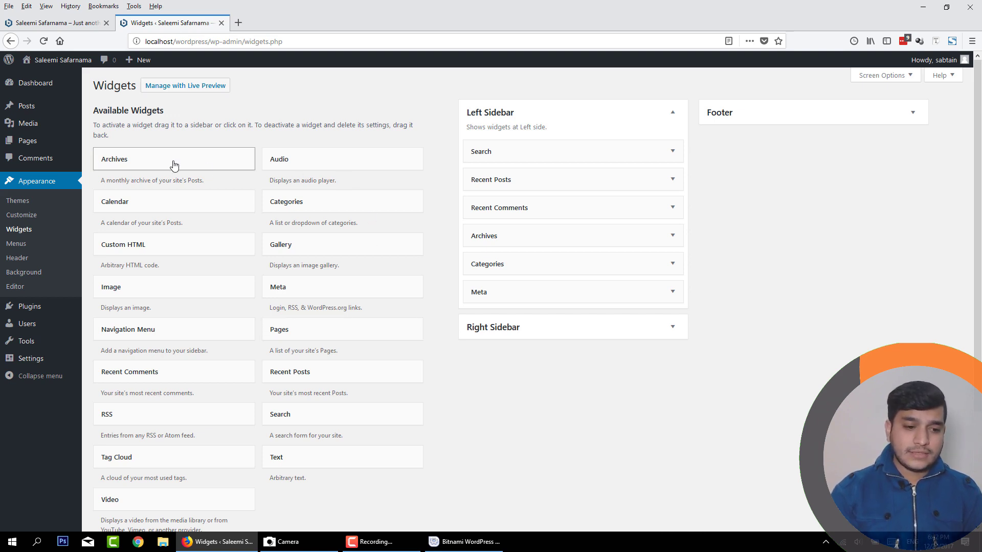
Add an Archives widget at the top of the Left Sidebar and expand the Footer and Right Sidebar areas
drag(174, 164, 569, 153)
click(569, 153)
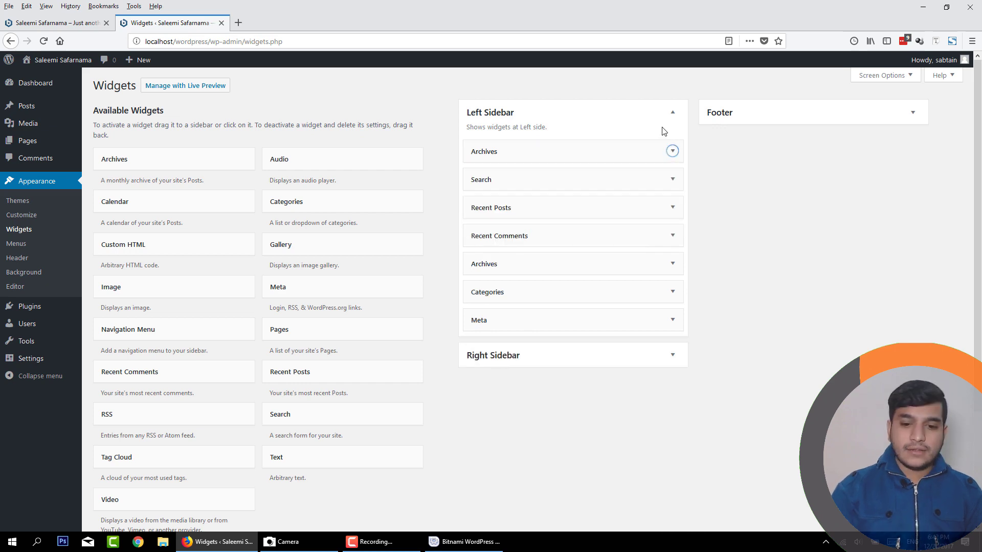
click(736, 112)
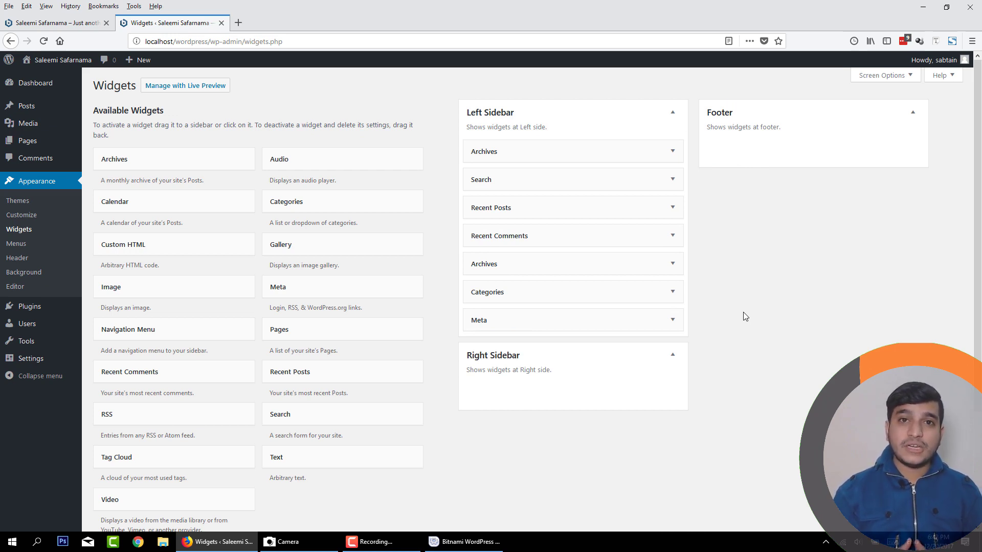
Compare the site's front page layout with the available widget areas to see where sidebar and footer widgets would appear
click(47, 23)
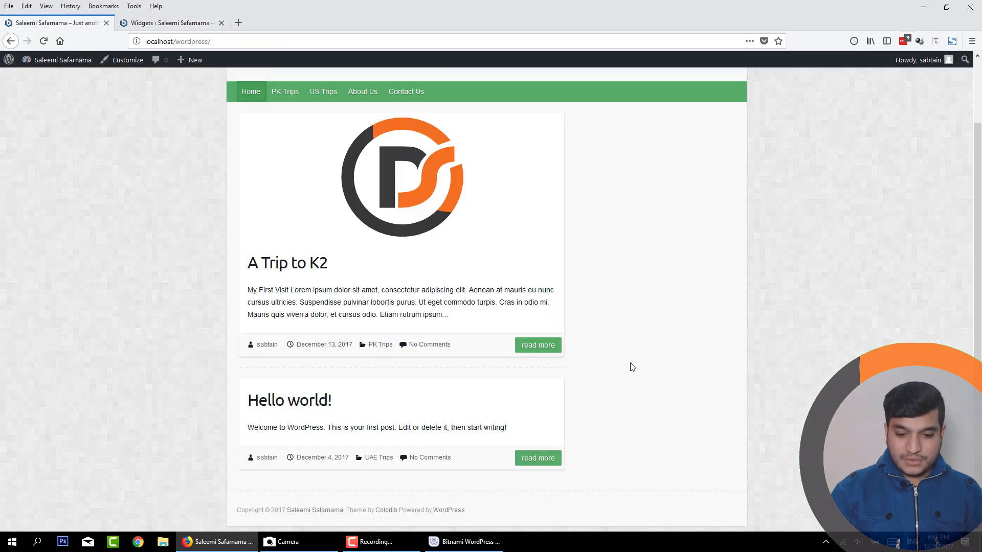
click(168, 23)
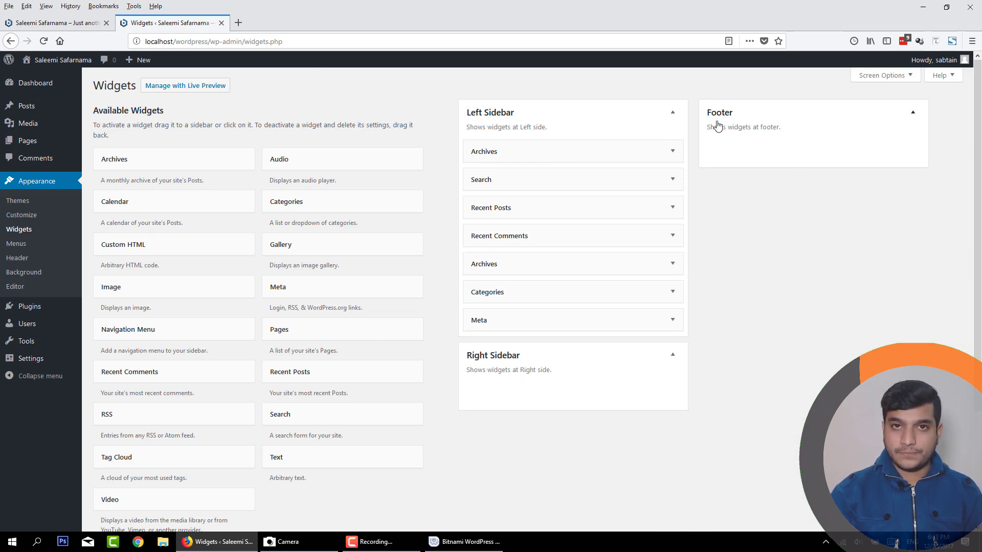
click(44, 26)
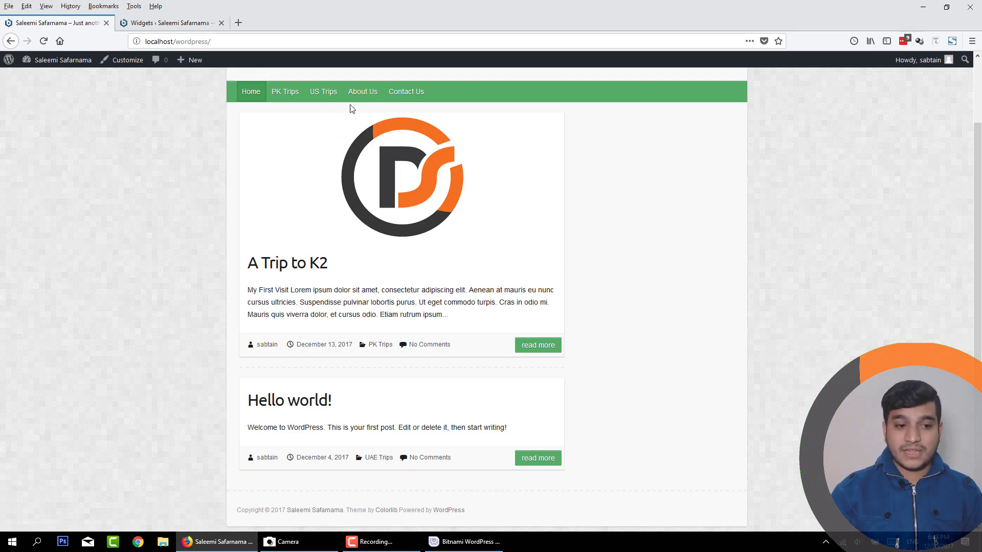
click(197, 23)
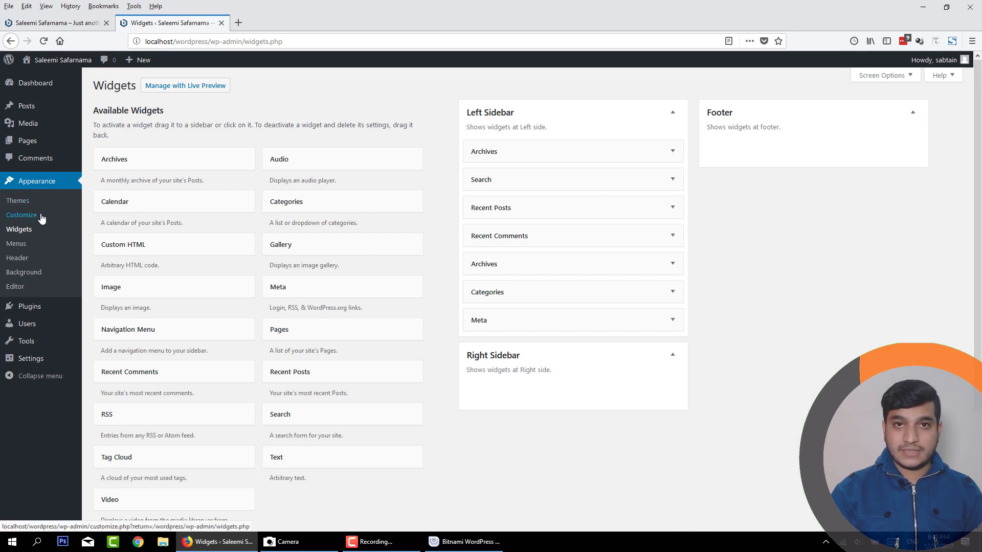
click(56, 23)
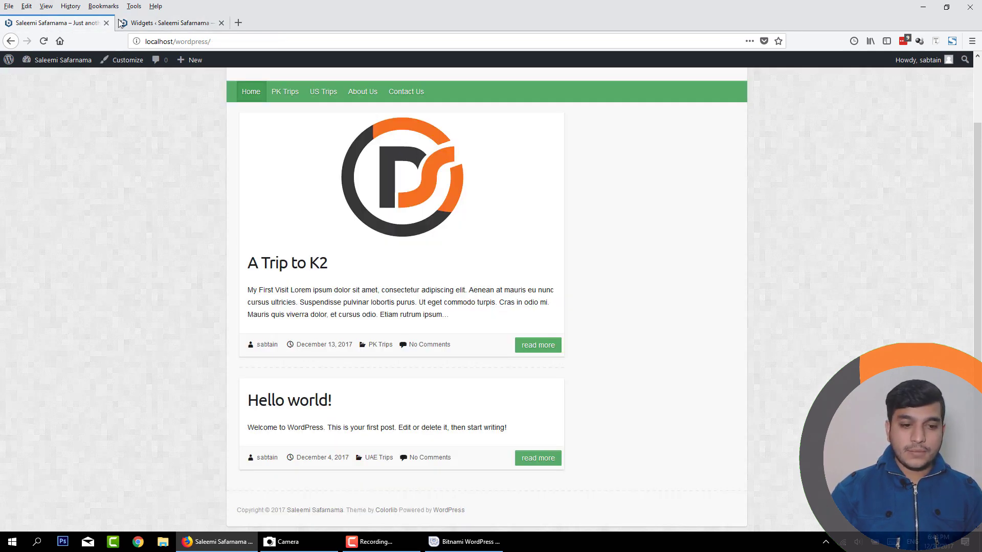
click(154, 23)
key(ctrl+Tab)
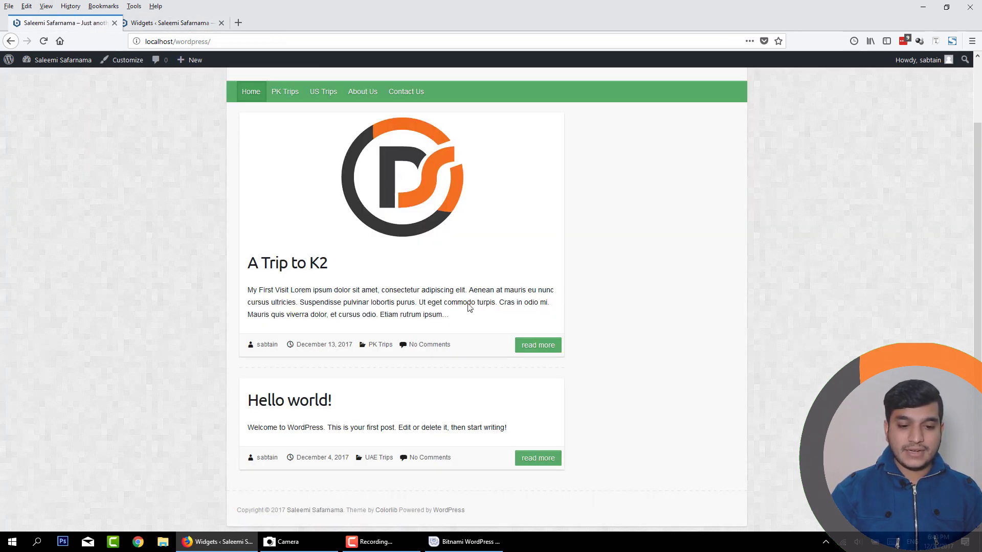
click(199, 23)
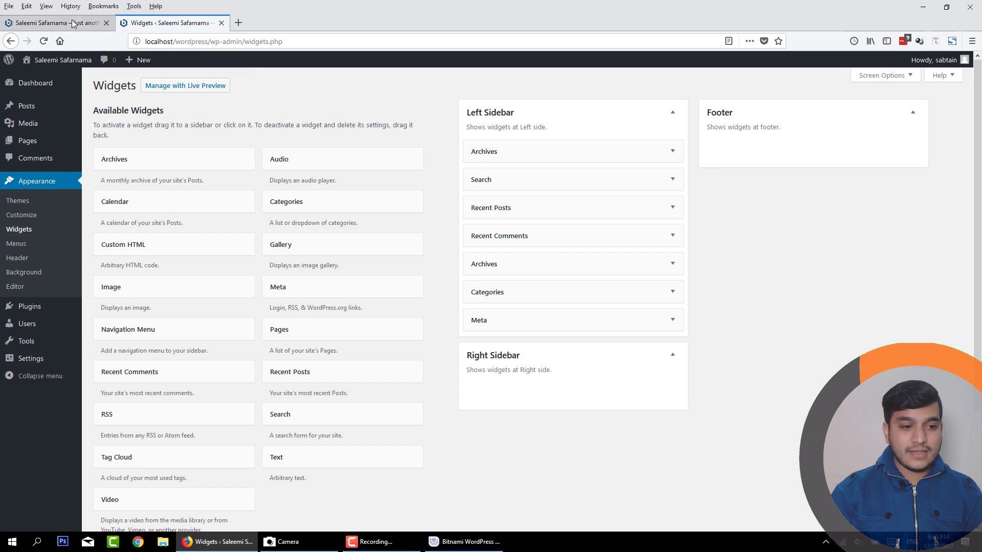
click(56, 23)
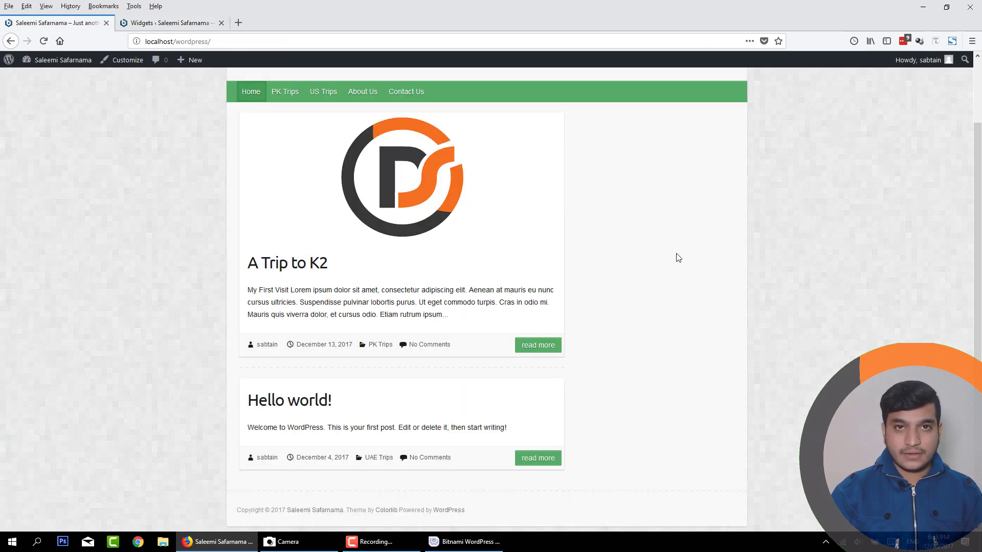
Delete the first Archives widget, the Search widget and the Recent Posts widget from the Left Sidebar
click(194, 23)
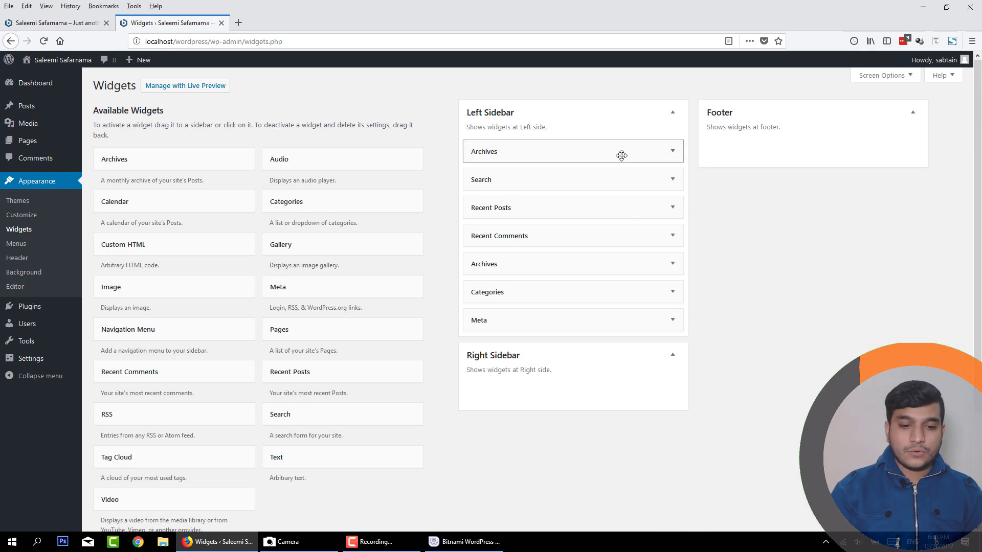
click(674, 153)
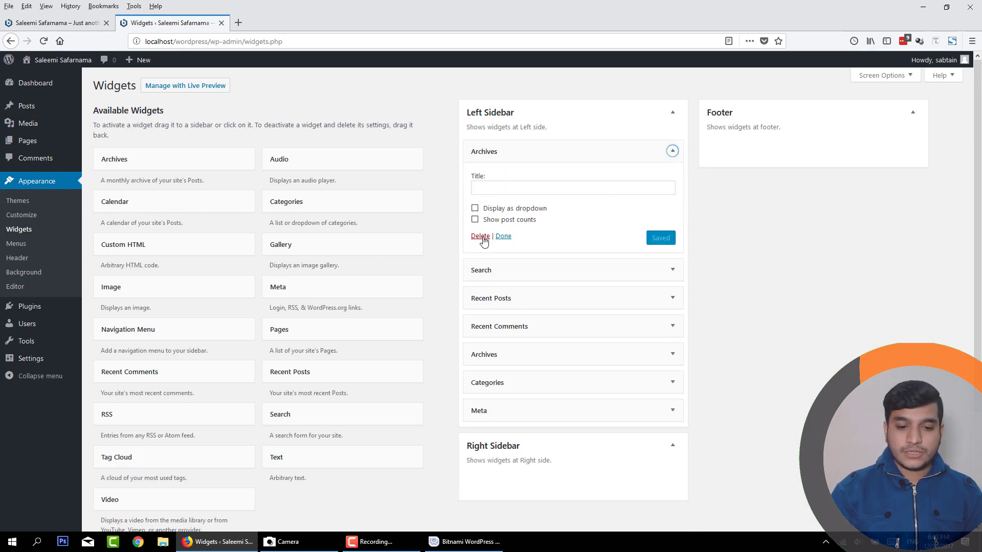
click(477, 237)
click(674, 153)
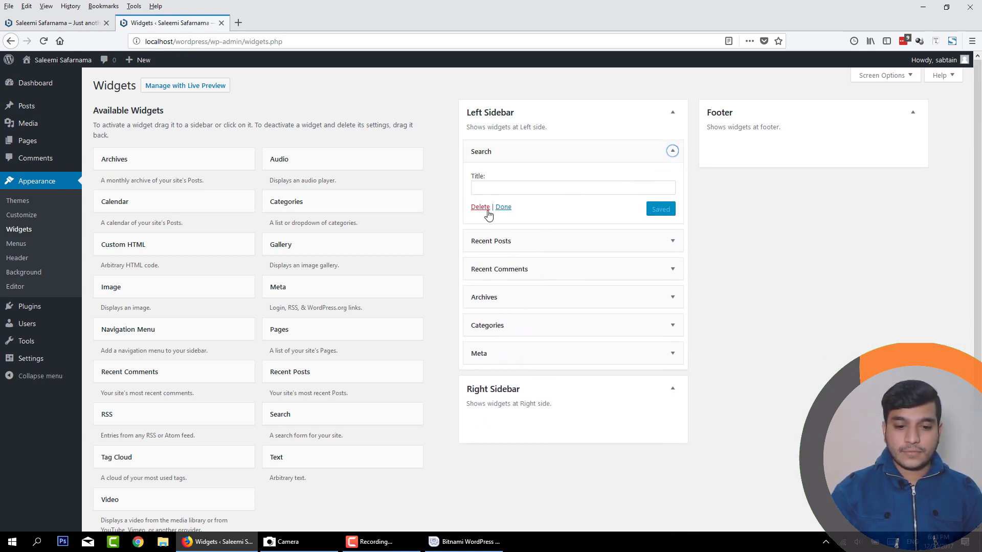
click(477, 209)
click(672, 152)
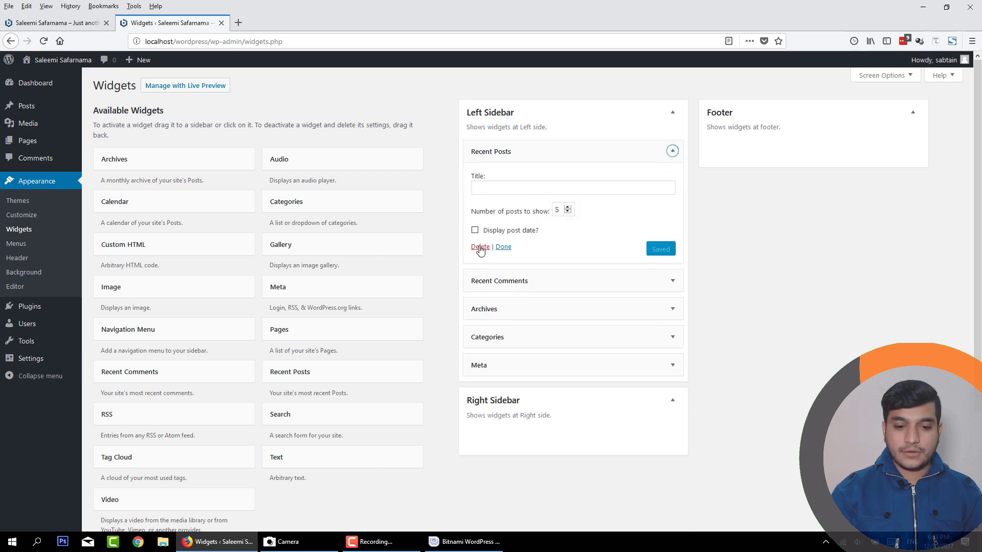
click(477, 247)
Delete the remaining Recent Comments, Archives, Categories and Meta widgets from the Left Sidebar
click(675, 153)
click(477, 228)
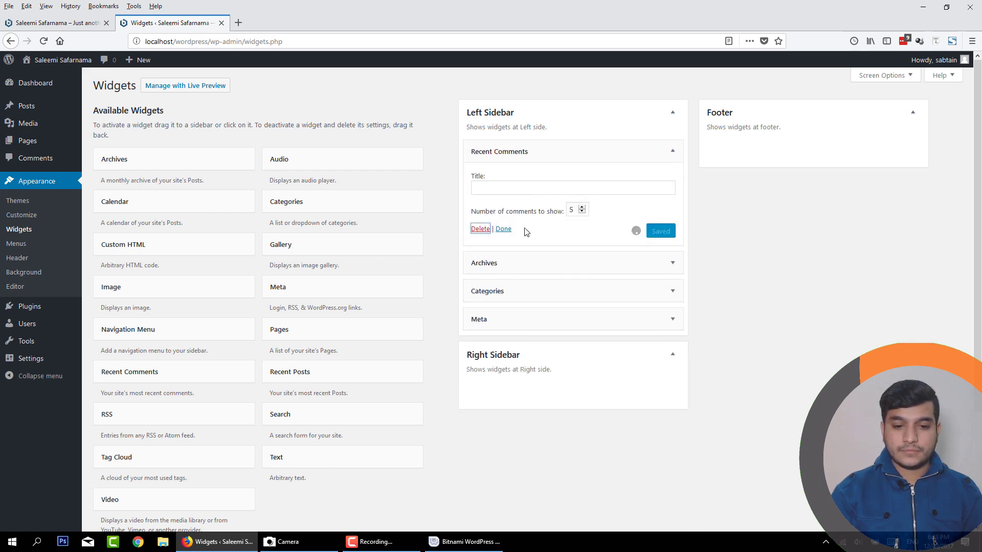
click(672, 151)
click(478, 237)
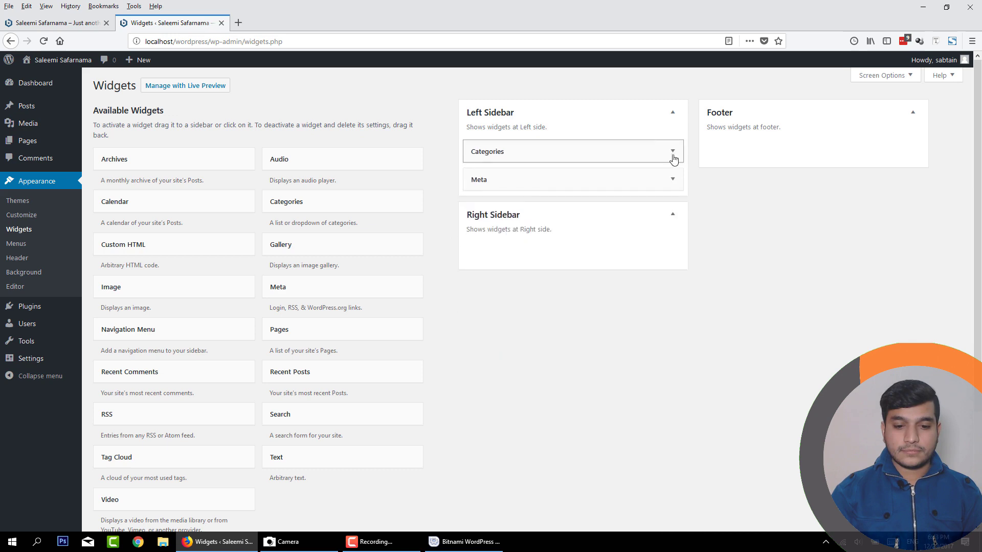
click(673, 153)
click(478, 247)
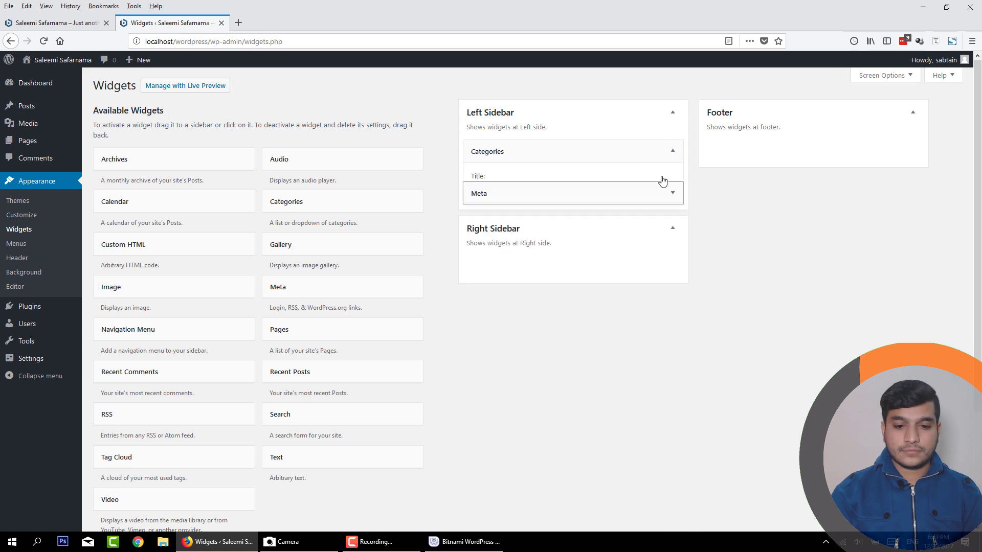
click(673, 152)
click(480, 208)
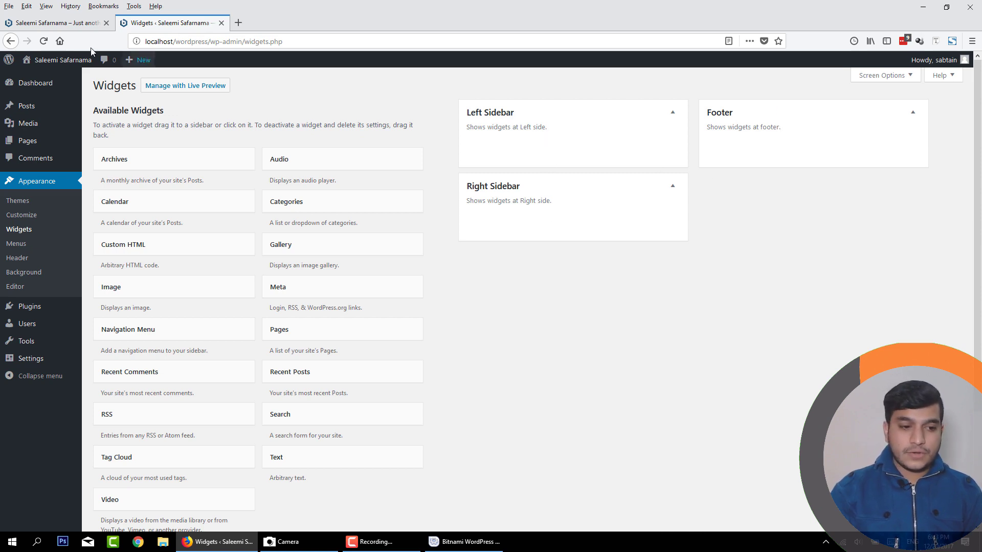
Check the sidebar space on the site's front page, and add an Image widget to the Right Sidebar
click(56, 22)
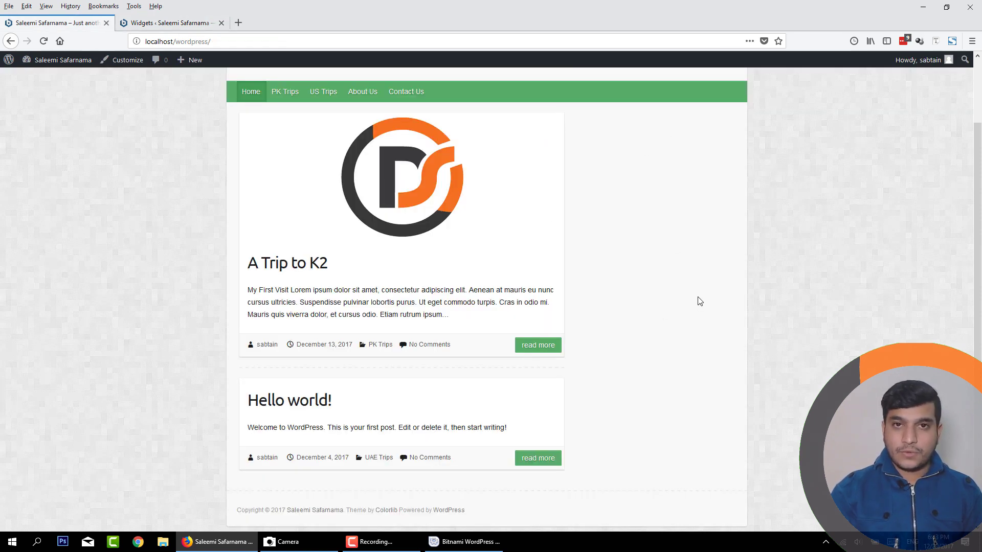
click(188, 24)
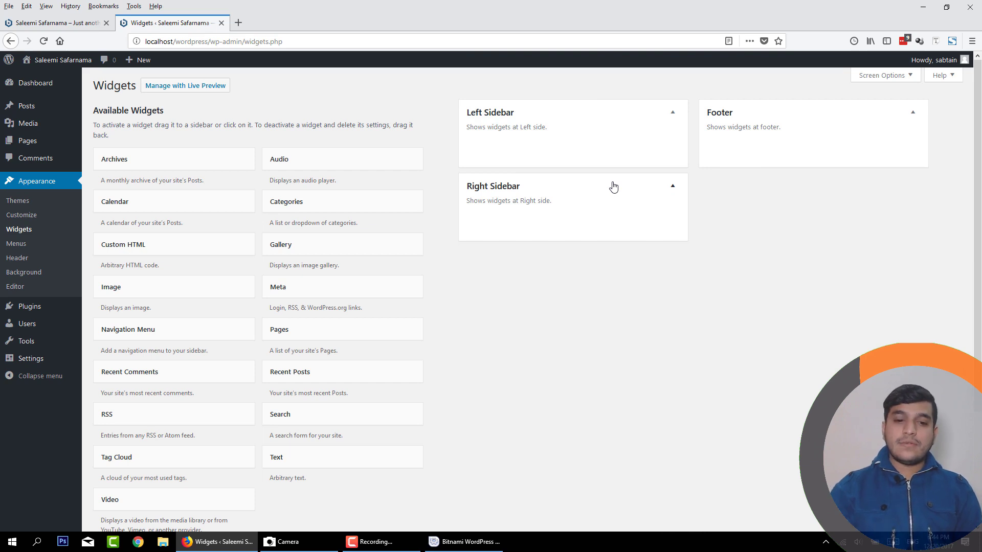
click(56, 23)
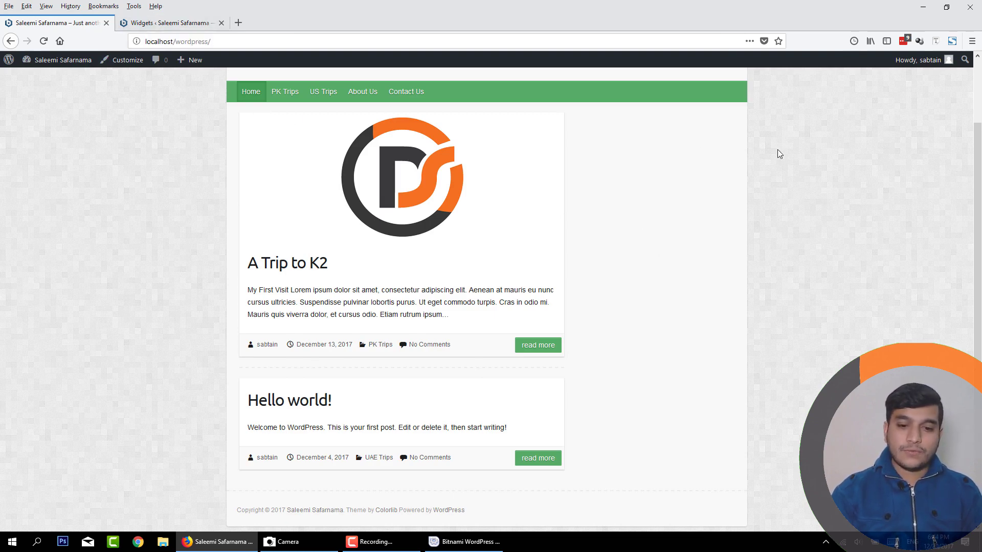
click(153, 23)
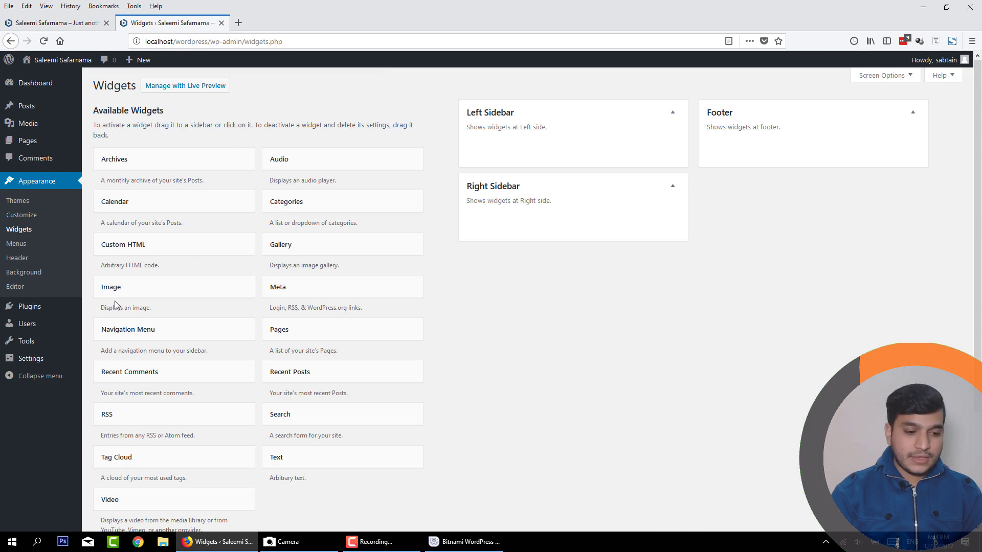
drag(121, 288, 535, 224)
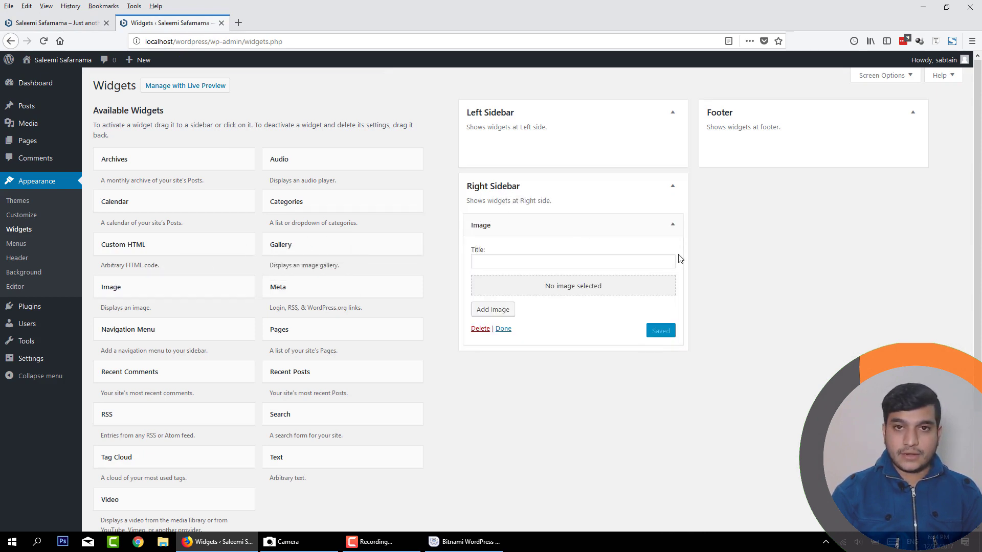
Use camtasia-watermark.png from the media library as the Image widget's picture, leave its title blank and collapse the widget
click(566, 291)
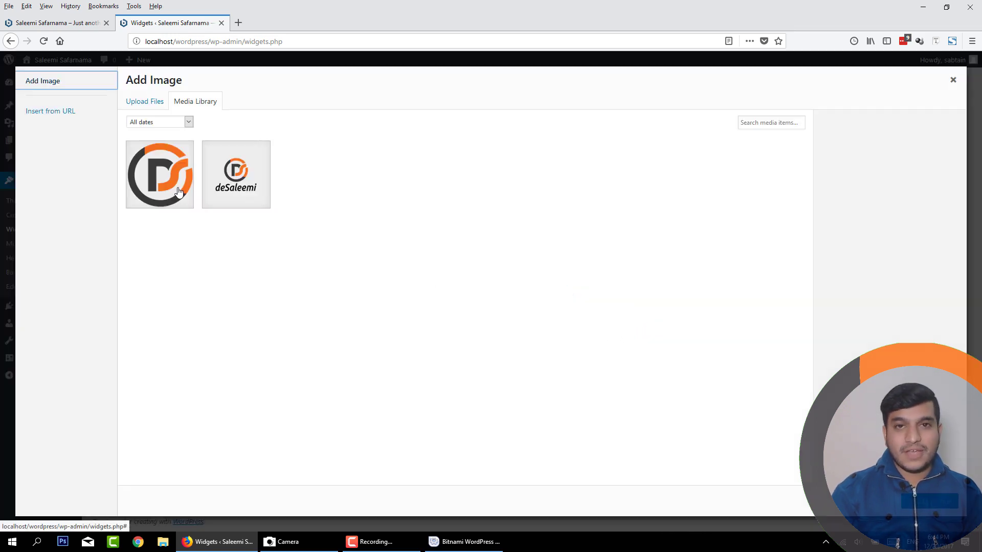
click(177, 190)
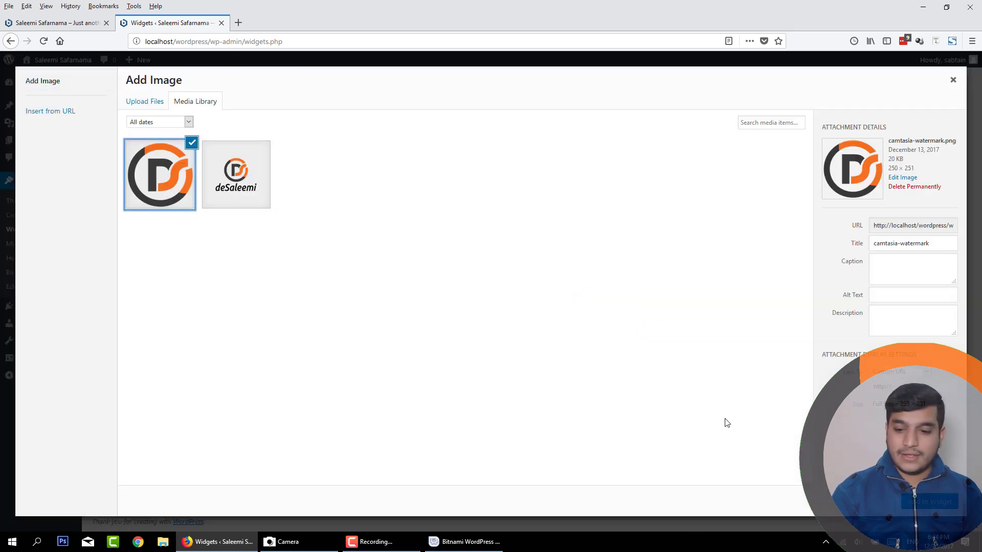
click(930, 506)
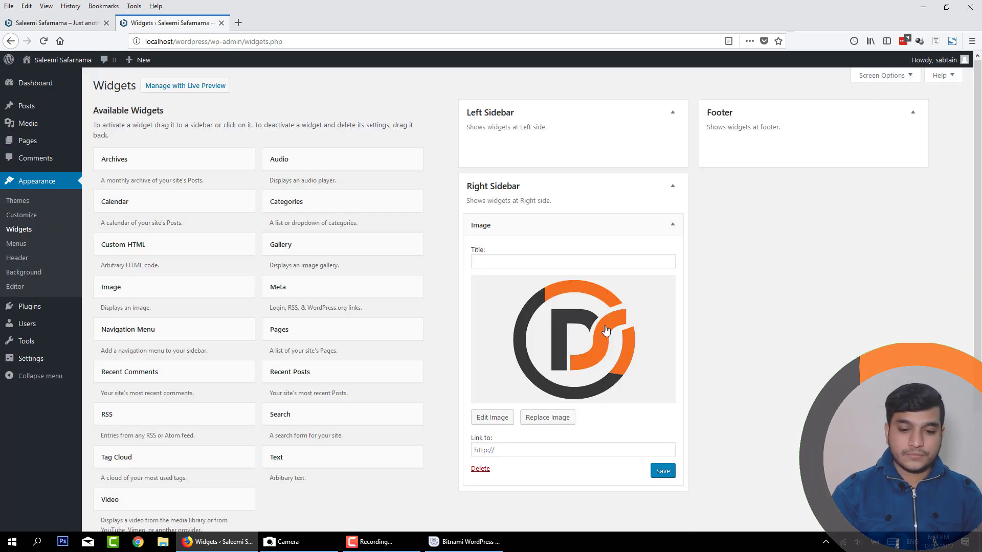
click(504, 258)
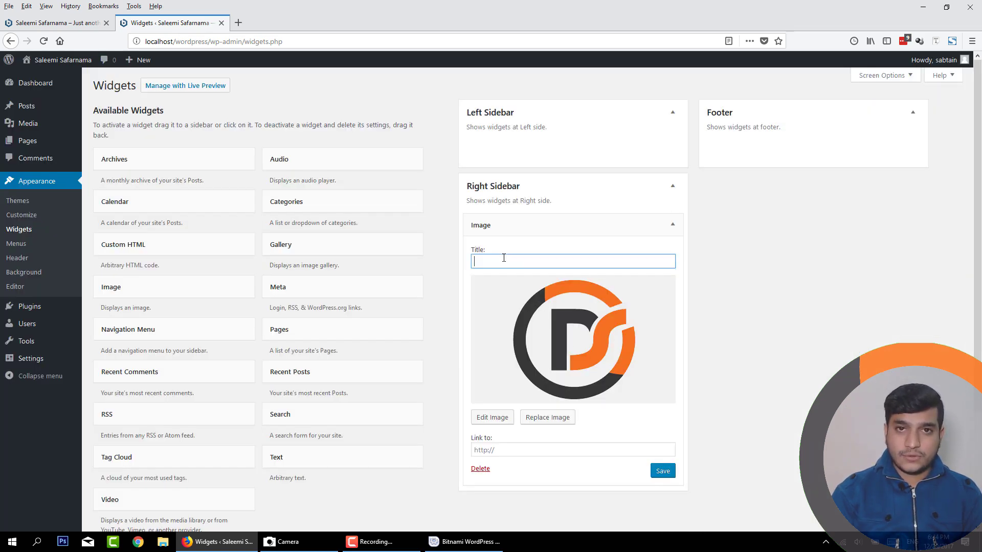
click(671, 224)
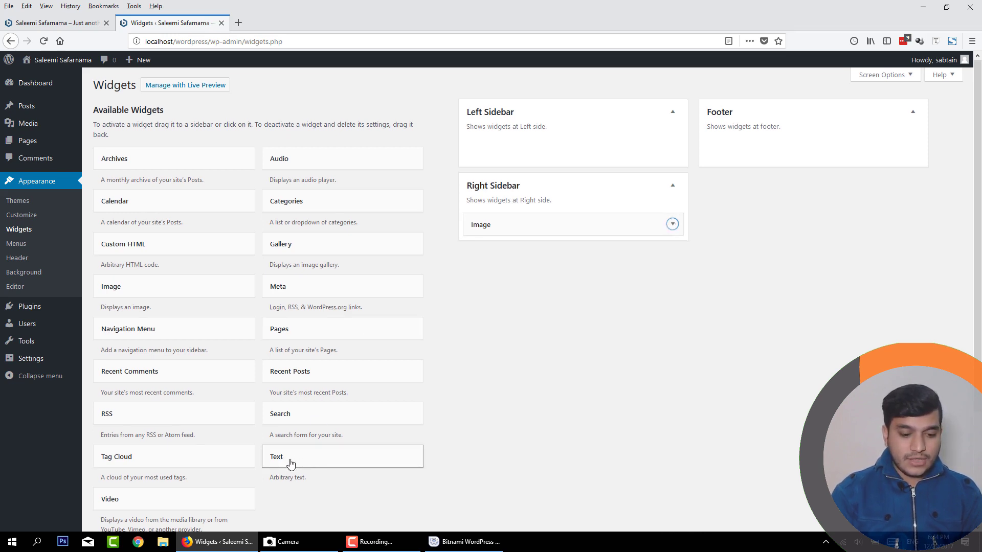
Add a Text widget below the Image widget in the Right Sidebar
scroll(286, 366, down, 5)
scroll(285, 366, up, 3)
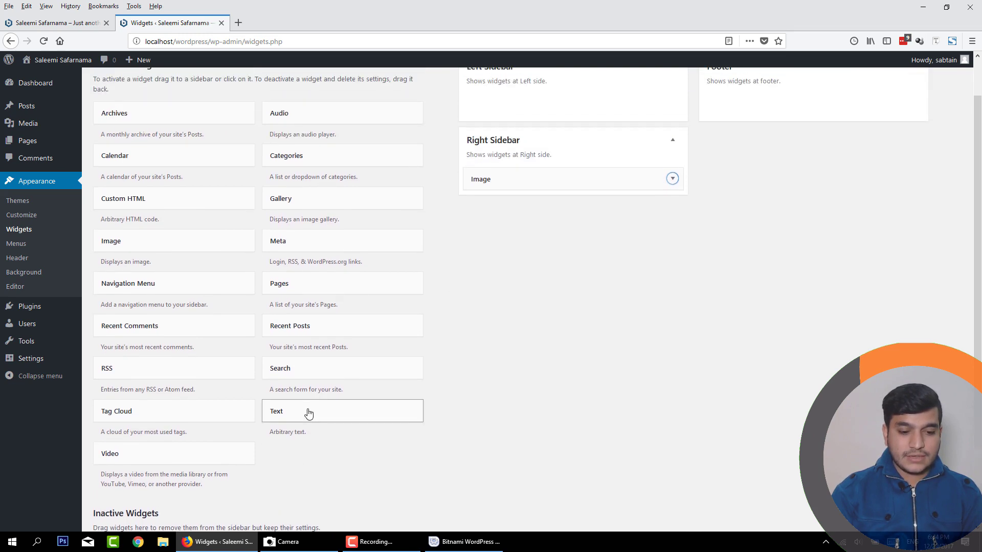
drag(308, 413, 527, 203)
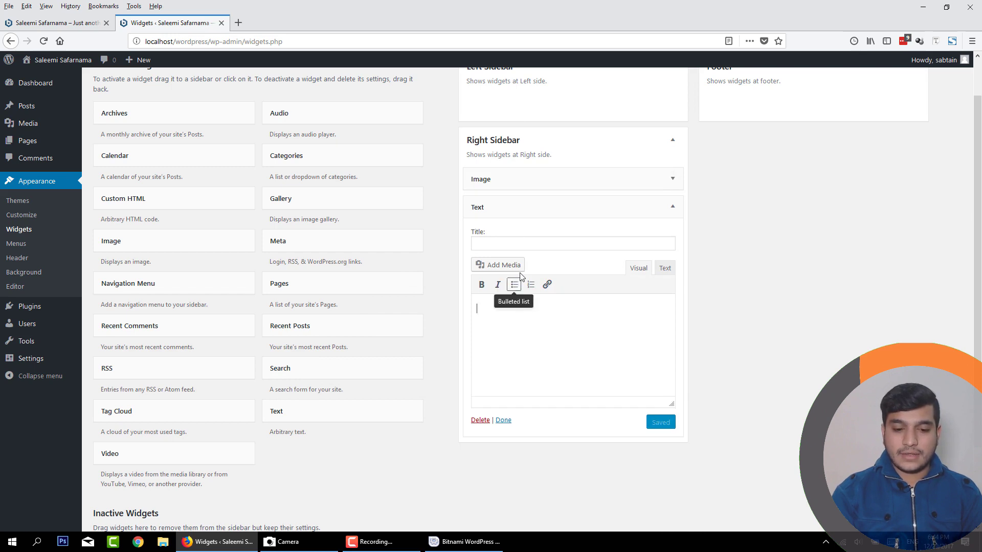
Title the Text widget "About Me", enter "I am a Wordpress Freelancer on Upwork and Fiverr & also a Youtuber.", and save it
click(513, 243)
text(About Me)
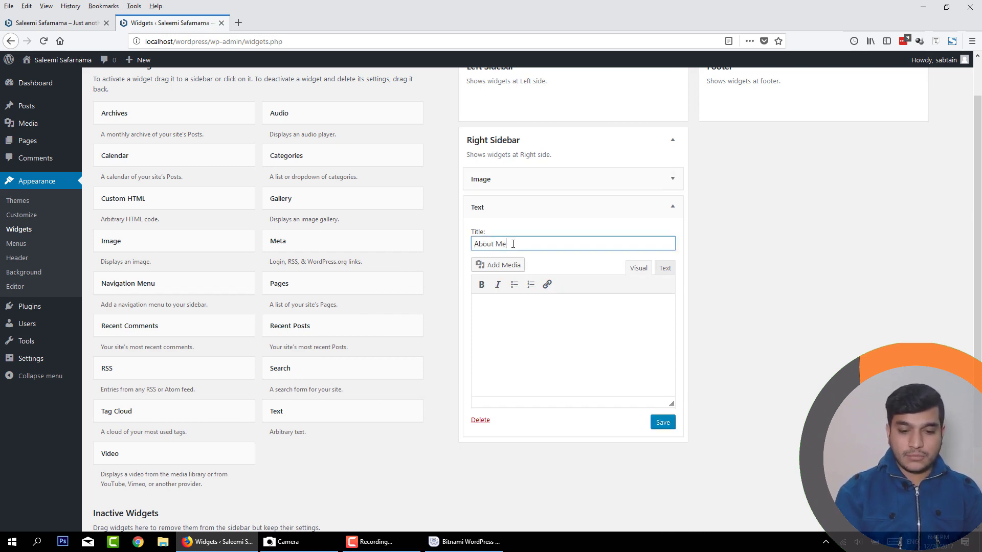
click(513, 317)
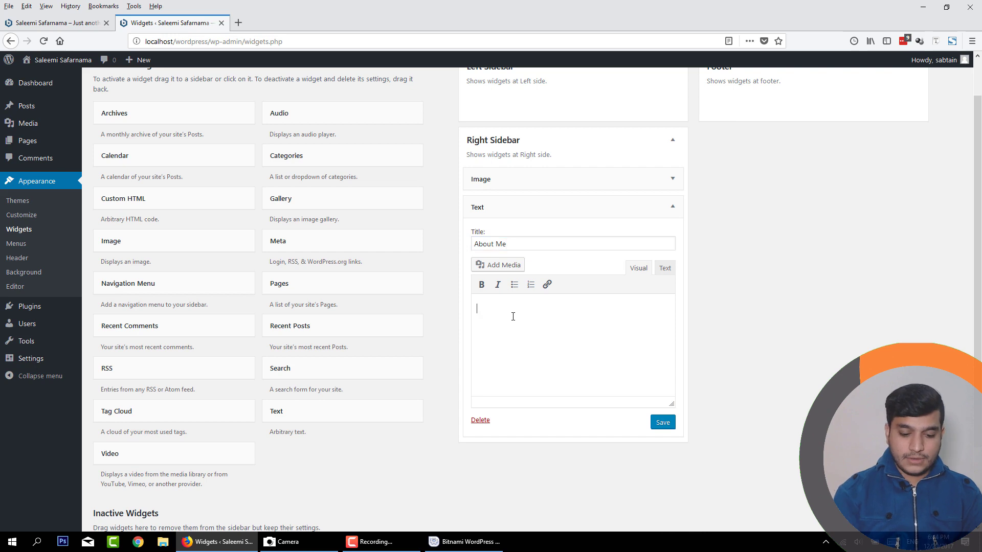
text(I am a Word)
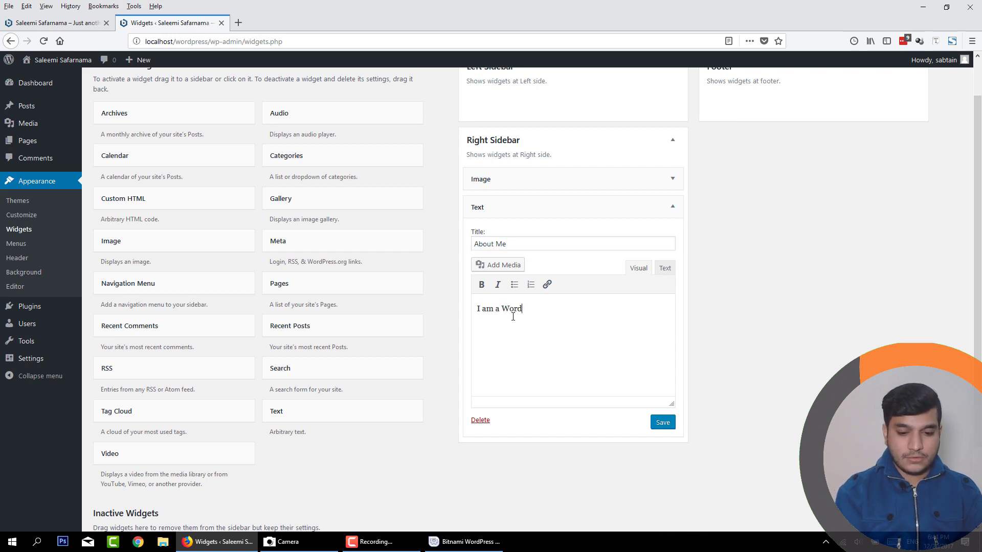
text(press Freelancer on)
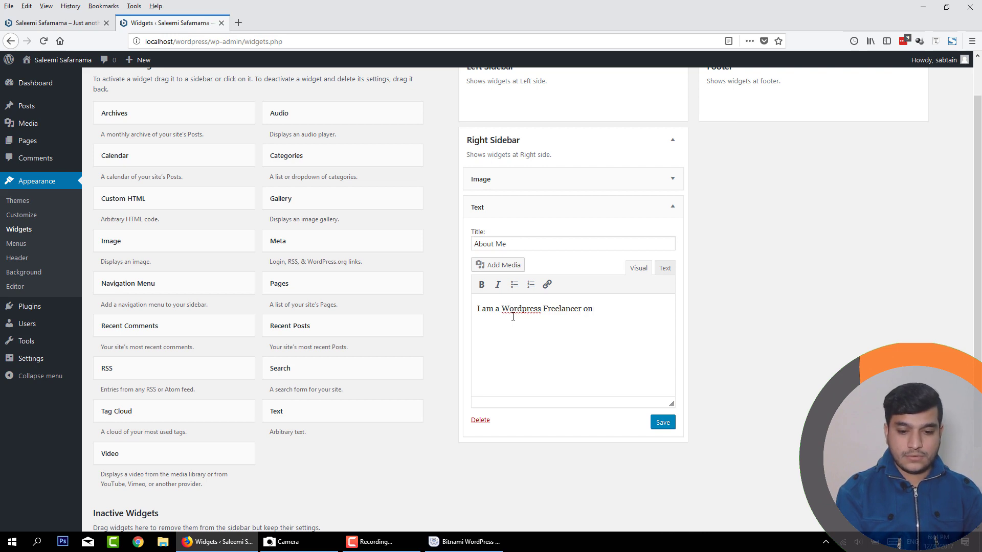
text( Upwork and Fiverr & also a Youtuber)
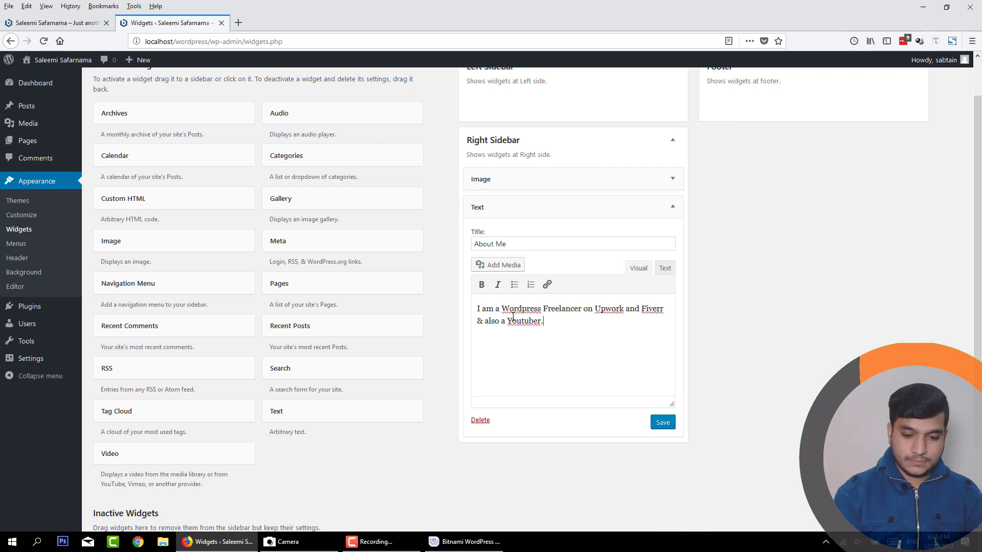
text(.)
click(663, 423)
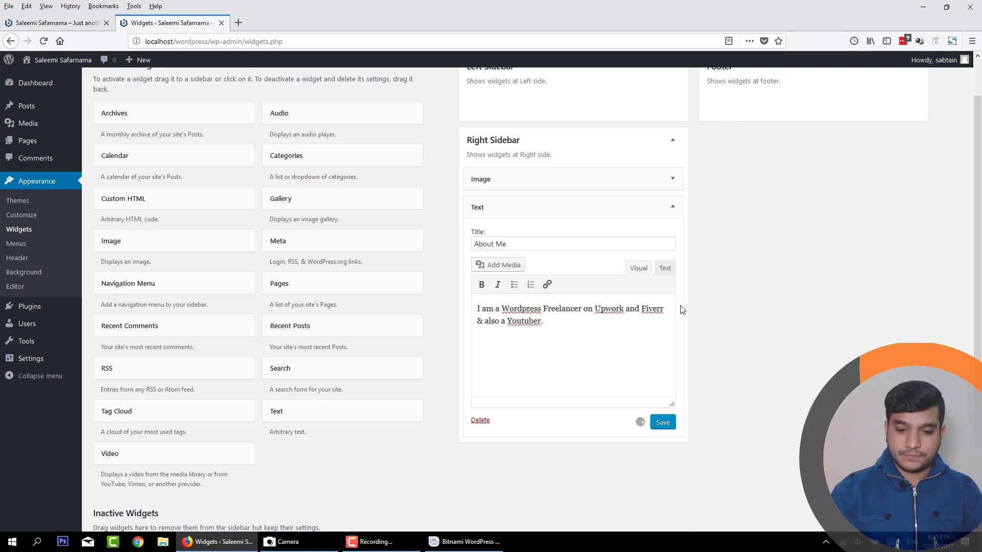
click(672, 207)
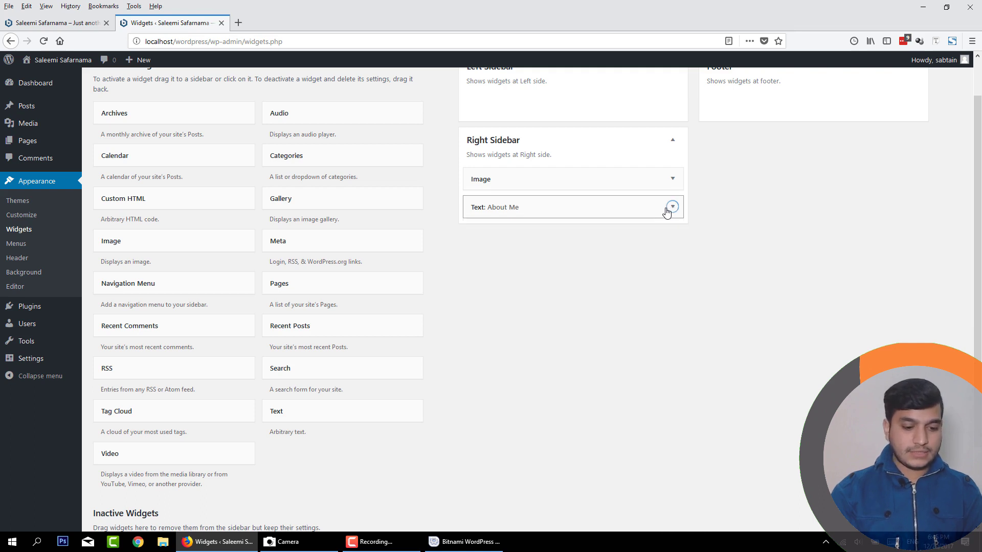
scroll(667, 212, up, 1)
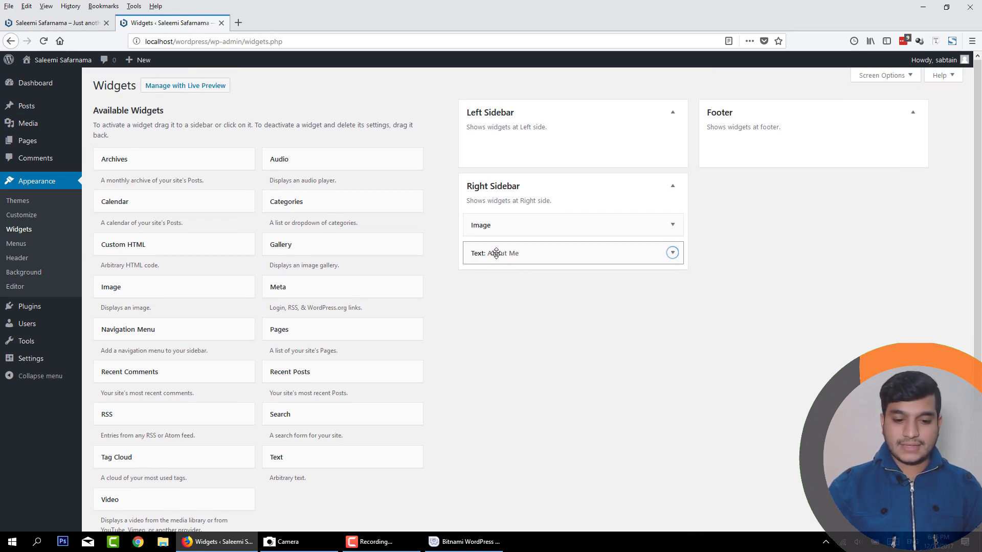
Reload the site's front page and check the About Me text in its sidebar
click(49, 23)
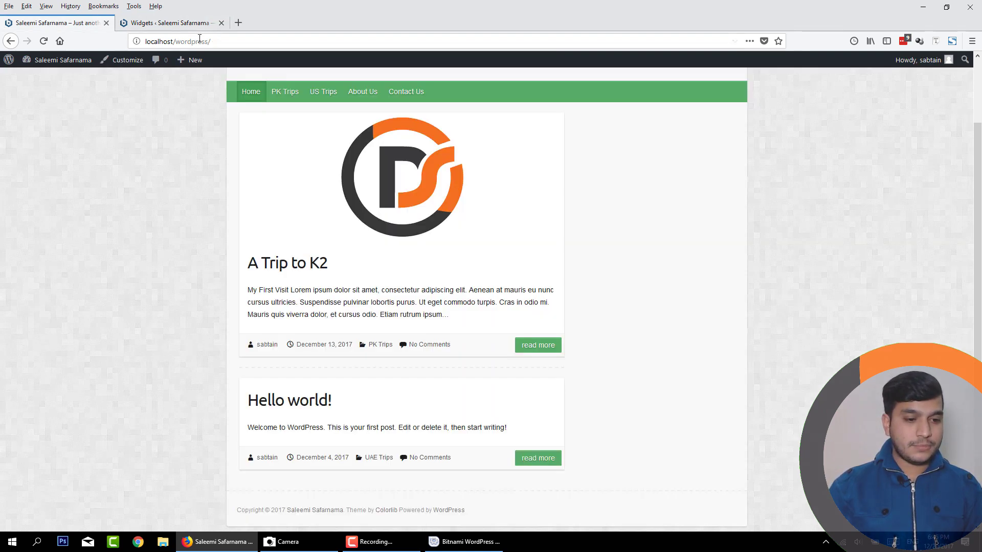
click(260, 38)
key(Return)
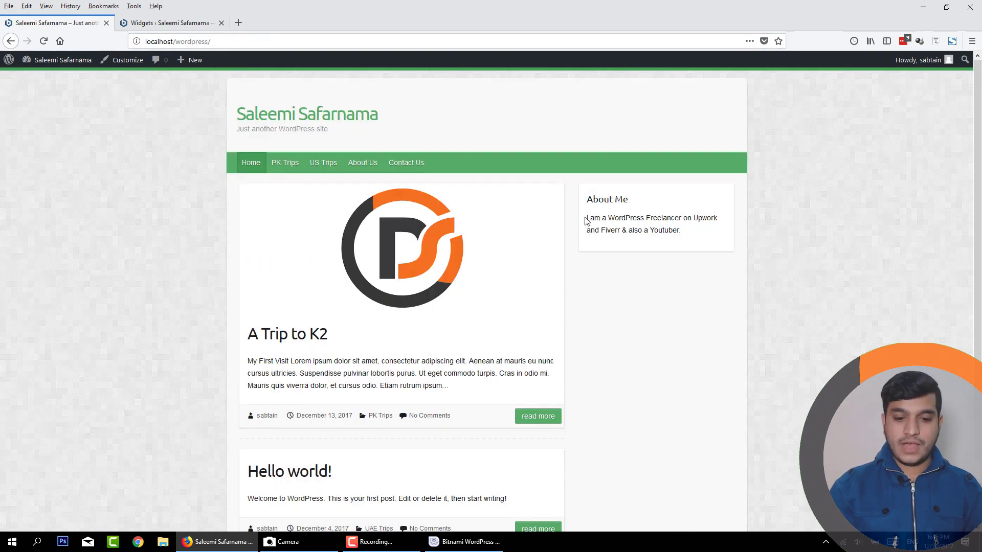
drag(586, 220, 583, 201)
Expand the Image widget in the Right Sidebar and save it with the title and link left blank
click(169, 23)
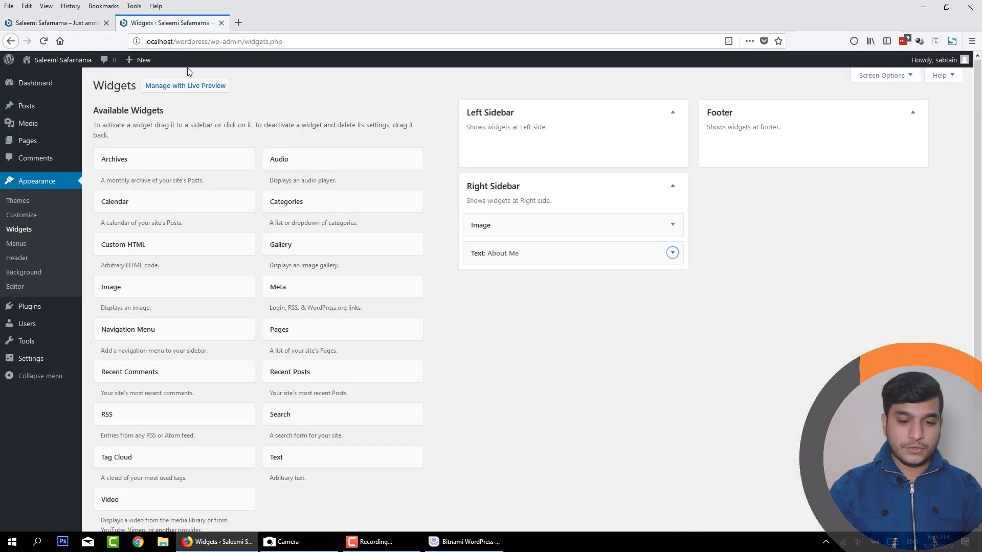
click(672, 225)
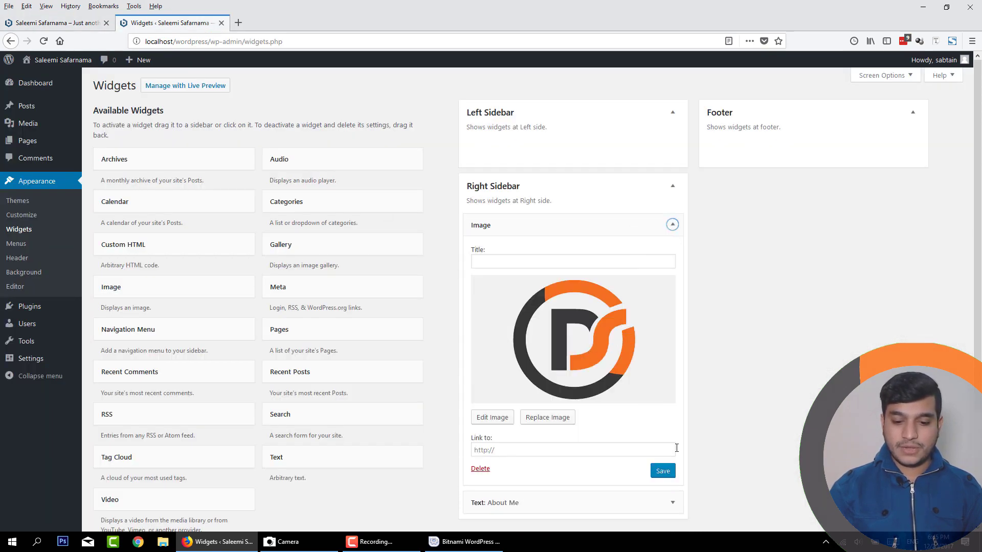
click(662, 472)
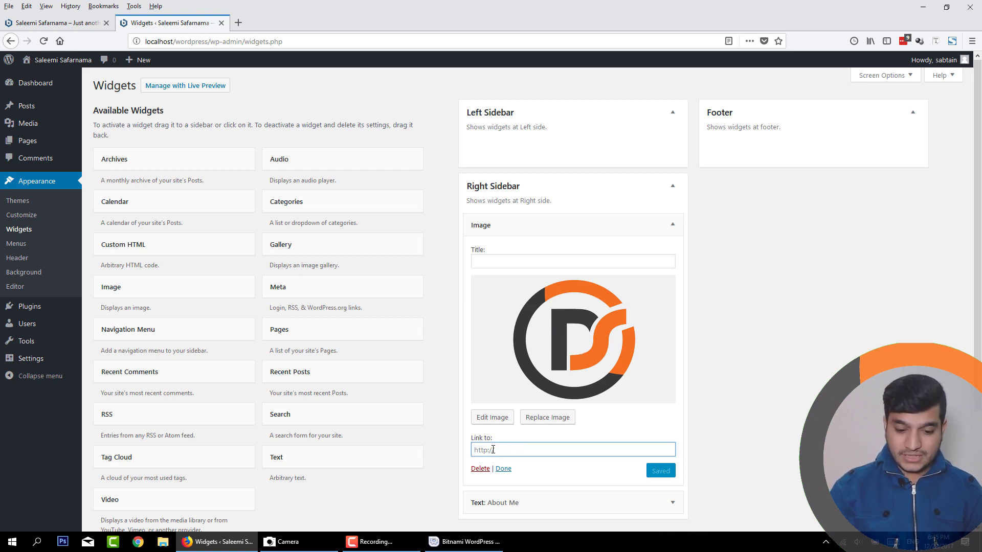
Reload the front page and check how the image and the About Me text are arranged in the sidebar
click(77, 23)
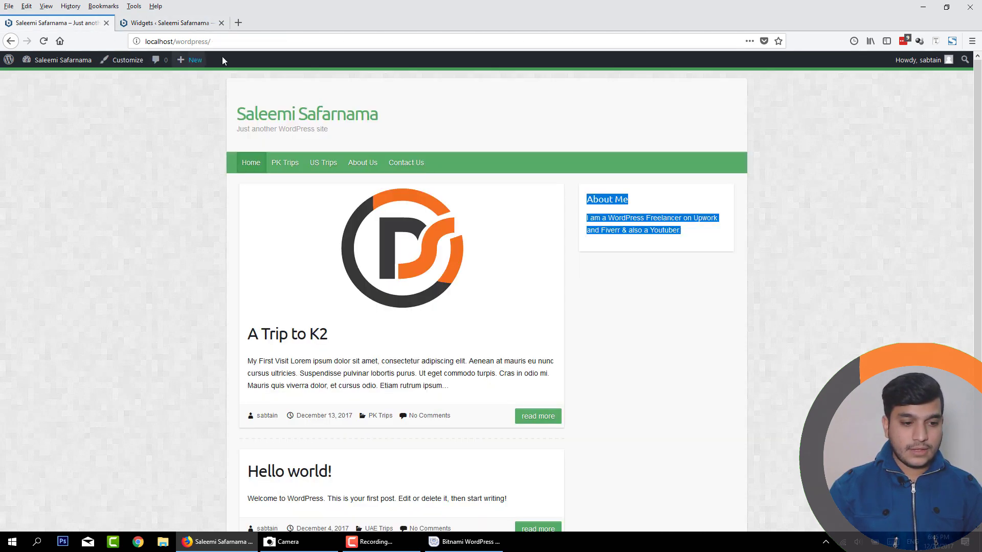
click(238, 44)
key(Return)
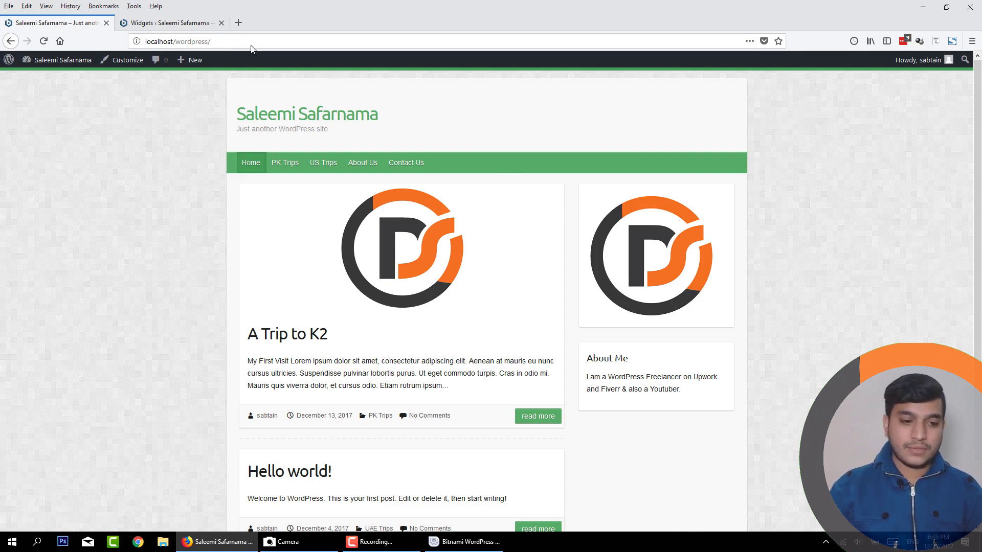
click(165, 23)
click(56, 23)
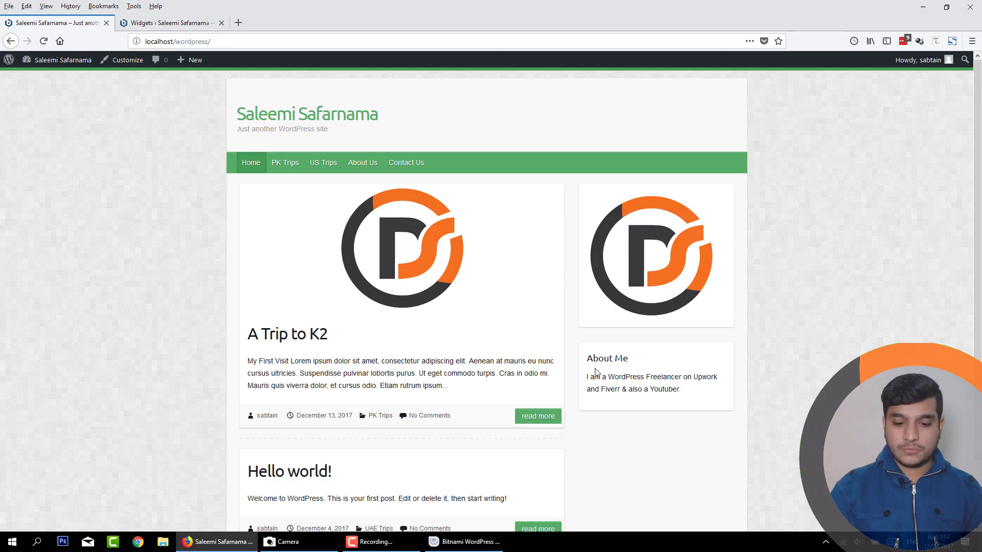
Delete the Image widget from the Right Sidebar and expand the About Me text widget for editing
click(168, 23)
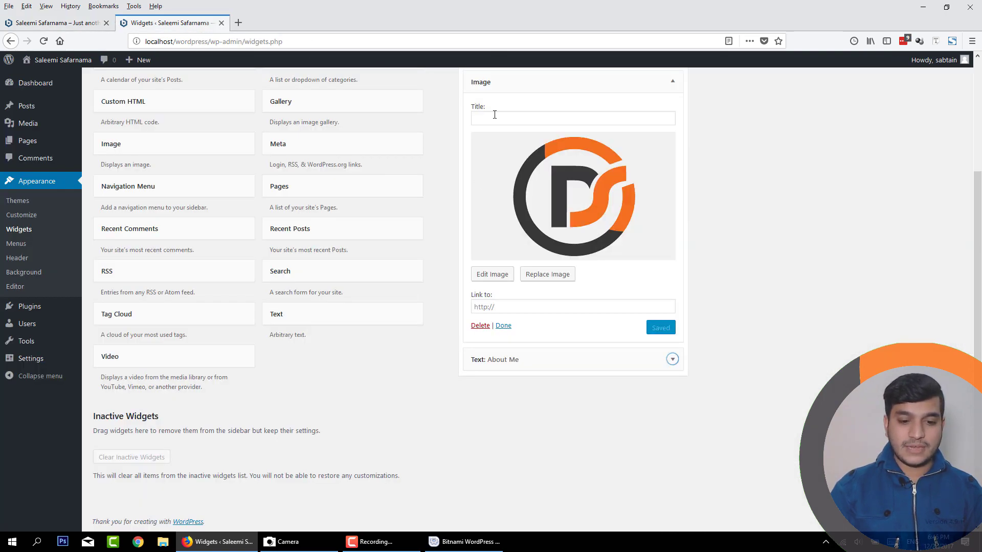
click(672, 82)
scroll(600, 181, up, 3)
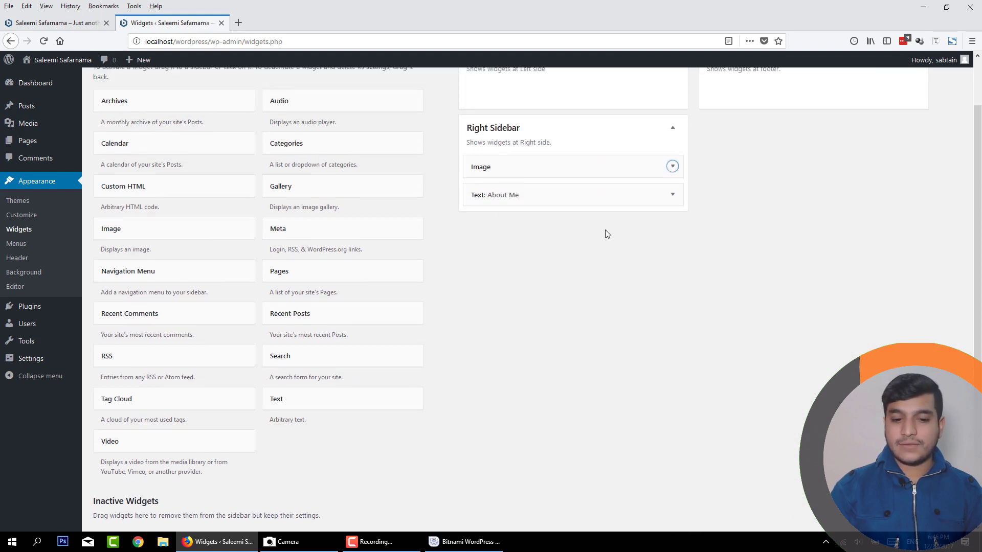
click(673, 207)
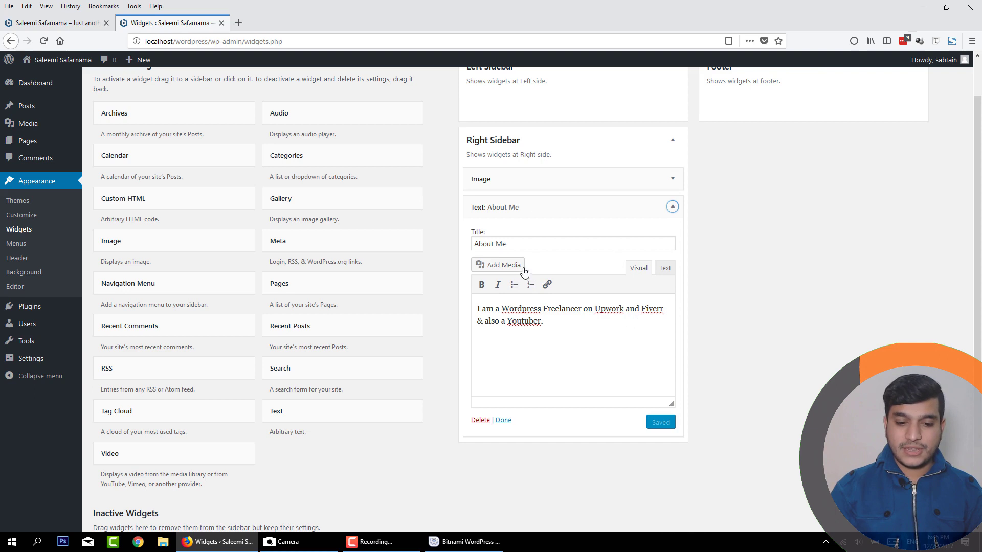
click(672, 180)
click(481, 422)
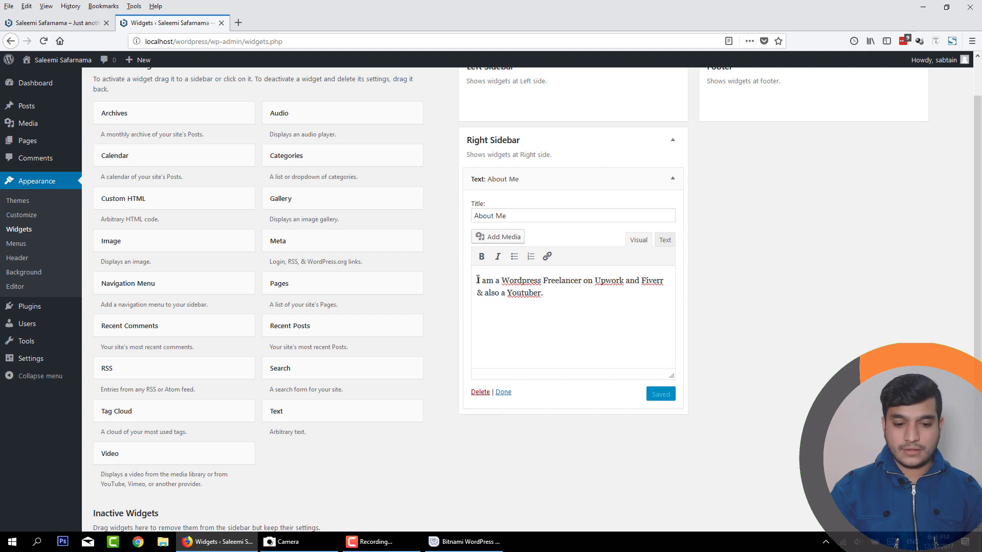
Insert the round DS logo from the media library on a new line above the About Me widget's paragraph
click(477, 279)
key(Return)
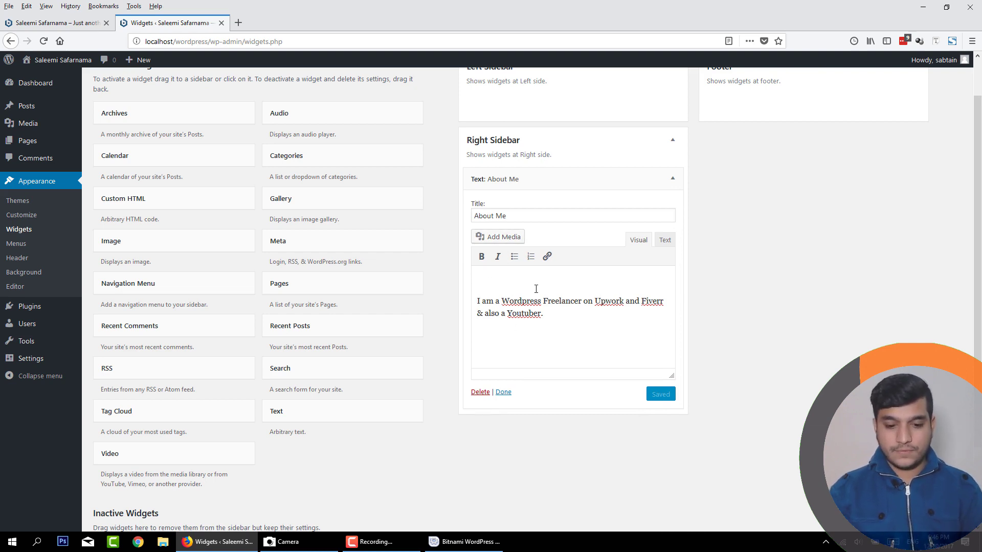
click(498, 237)
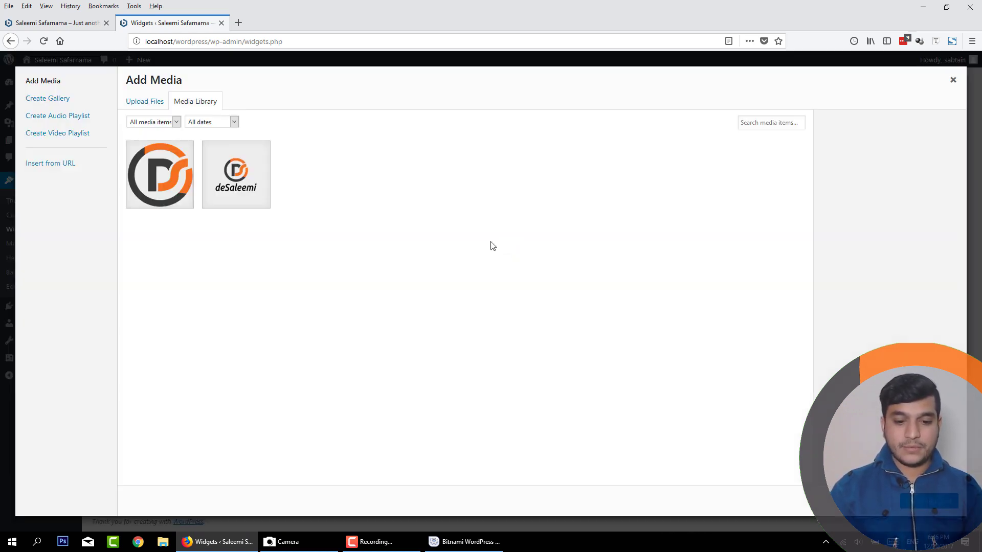
click(160, 174)
click(926, 502)
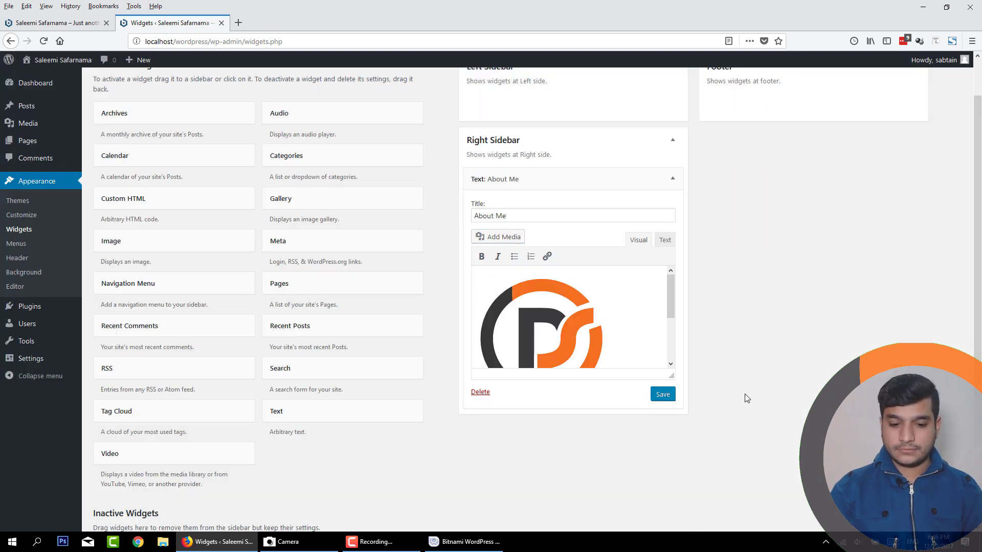
Center both the logo and the paragraph in the About Me text widget, and save it
click(532, 313)
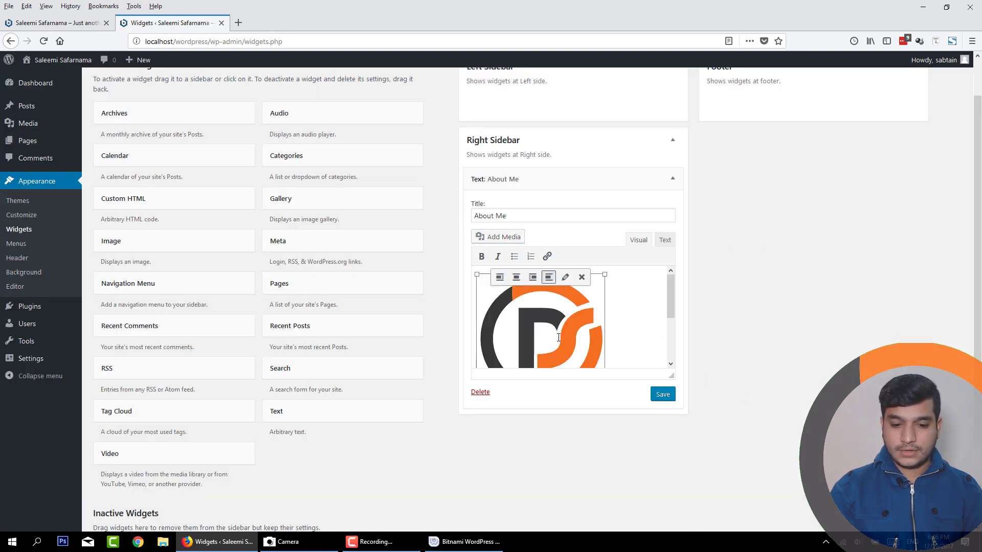
click(516, 278)
drag(672, 287, 692, 344)
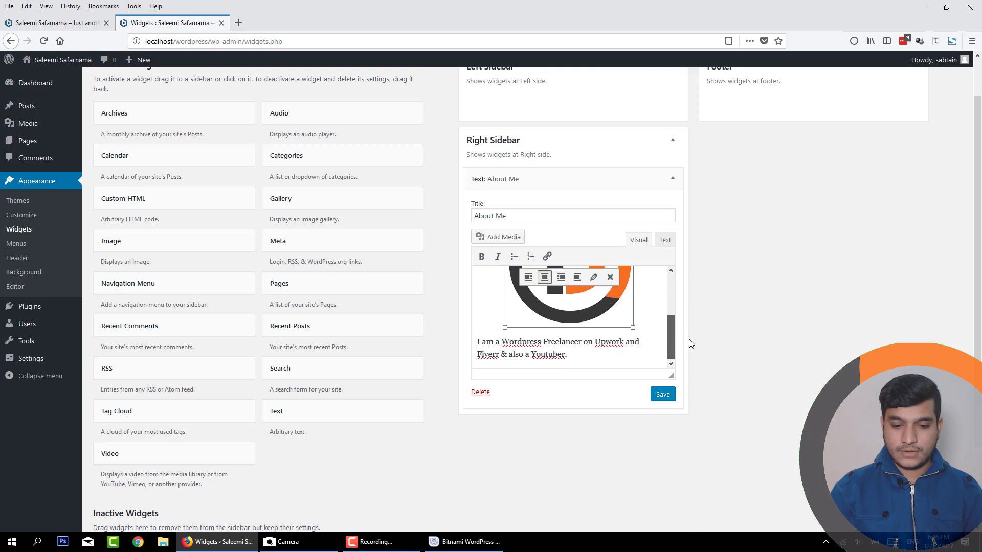
drag(568, 354, 458, 345)
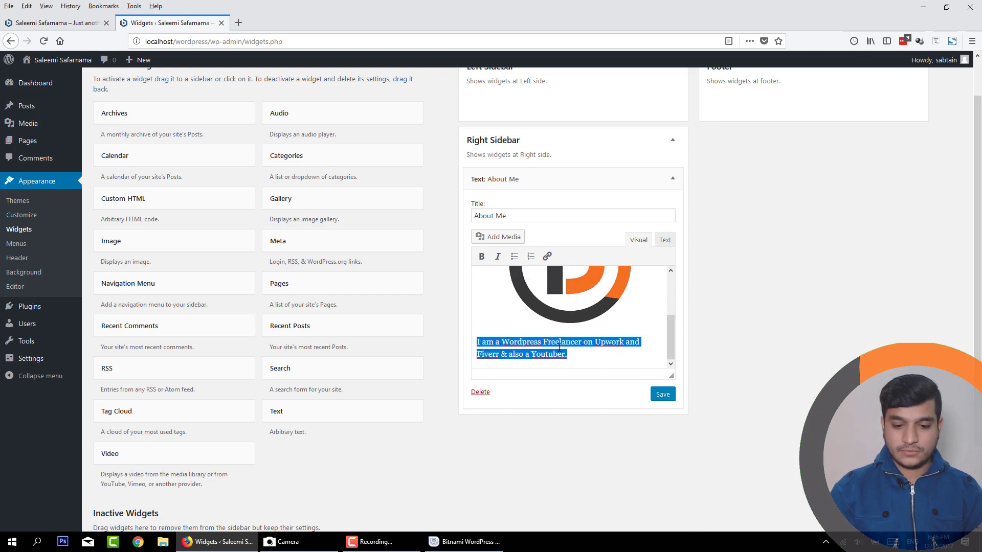
scroll(515, 272, up, 2)
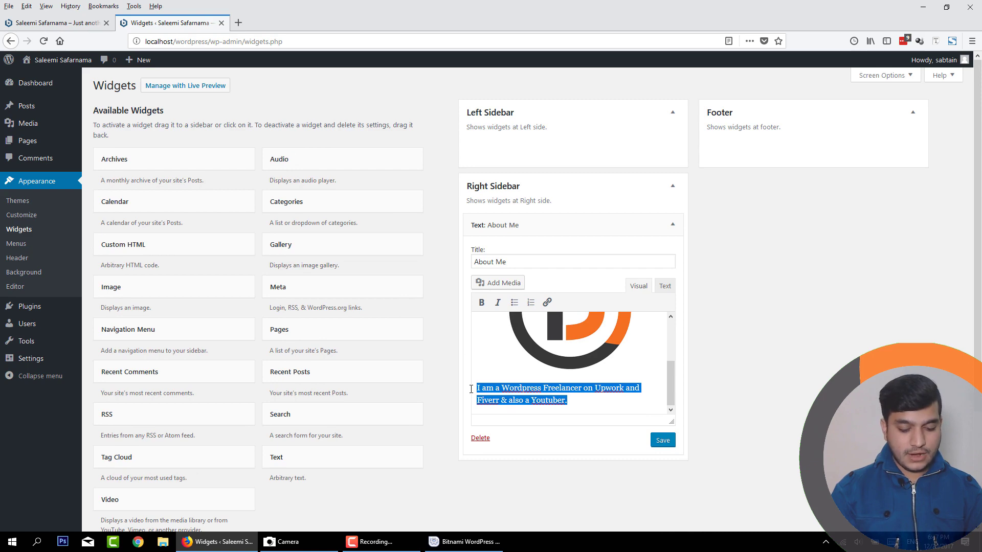
key(ctrl+e)
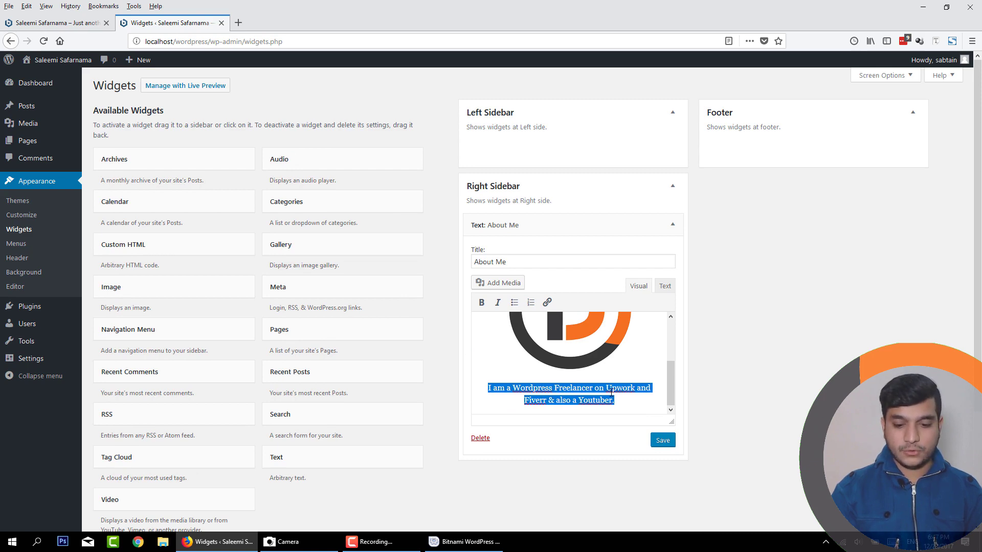
click(661, 440)
Reload the front page and check the logo and centered text in the sidebar's About Me box
click(96, 21)
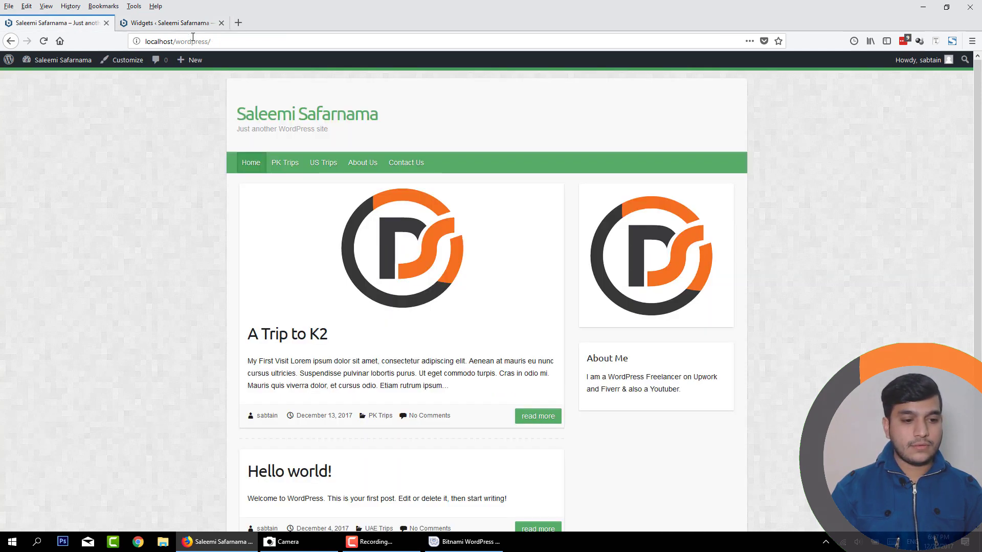
click(217, 41)
key(Return)
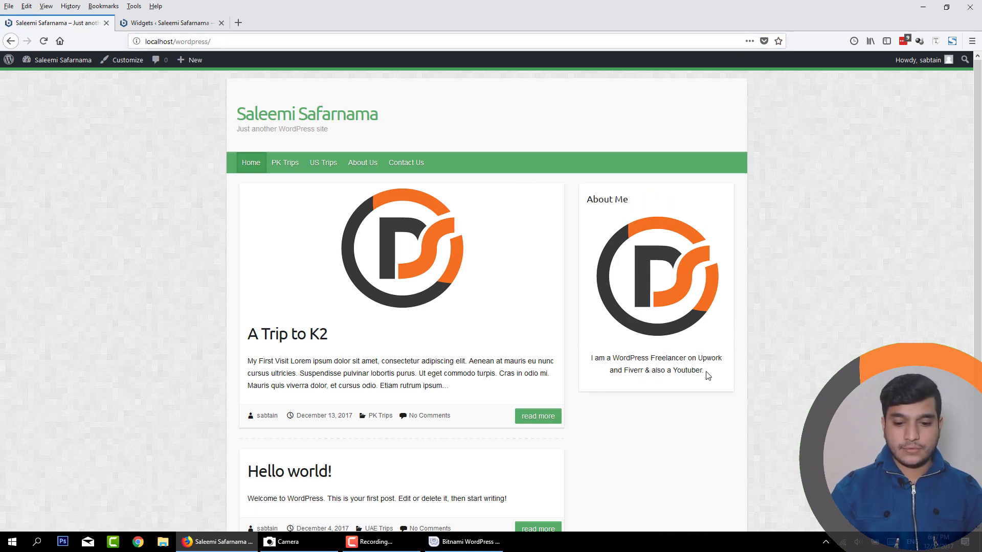
drag(708, 376, 588, 324)
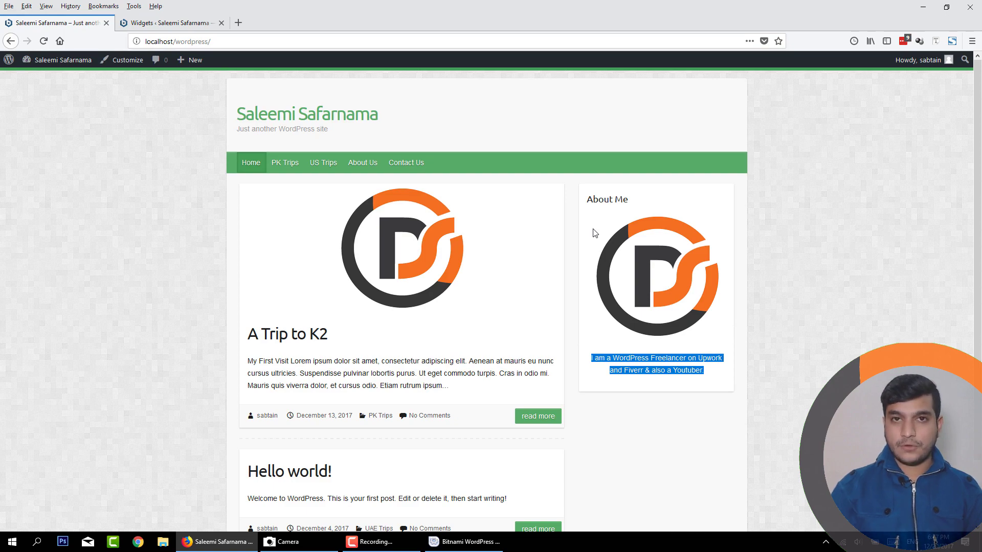
Clear the "About Me" title of the text widget and save the widget
click(134, 23)
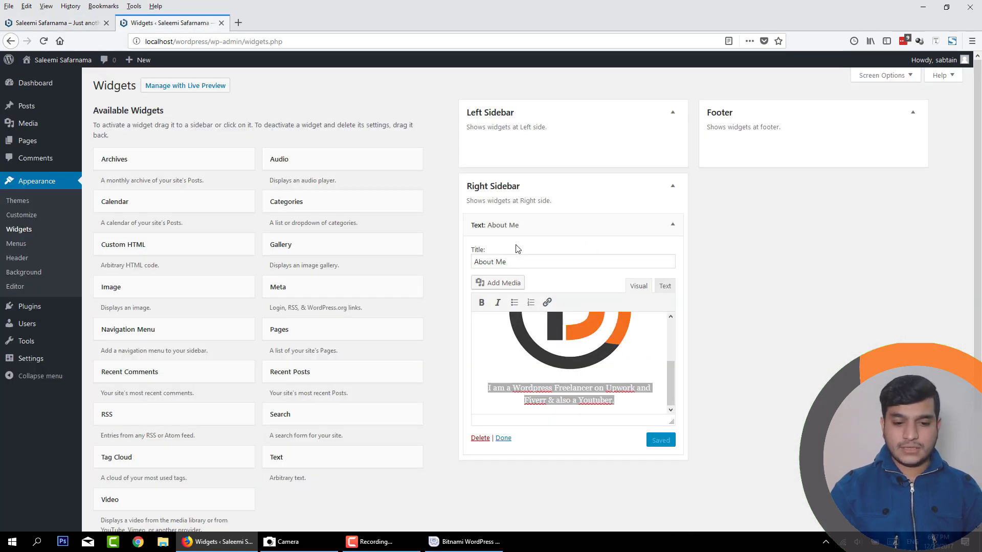
triple_click(522, 261)
key(BackSpace)
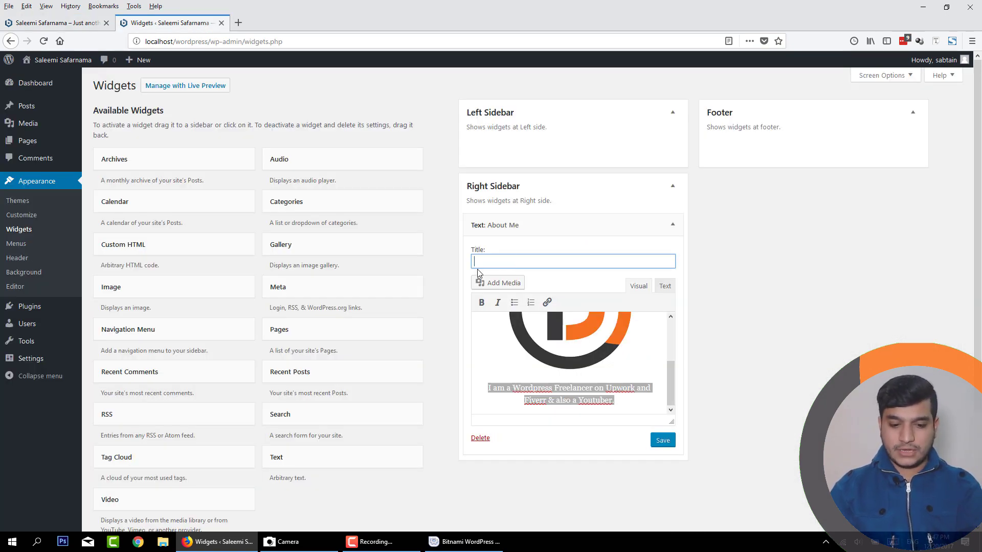
click(658, 443)
Reload the front page and check the sidebar box without its title
click(52, 23)
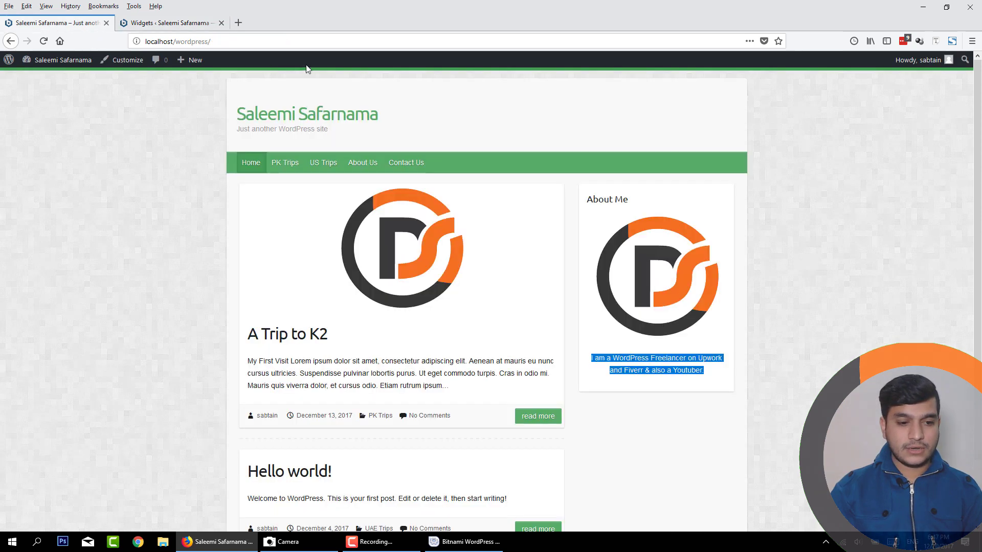
click(323, 42)
key(Return)
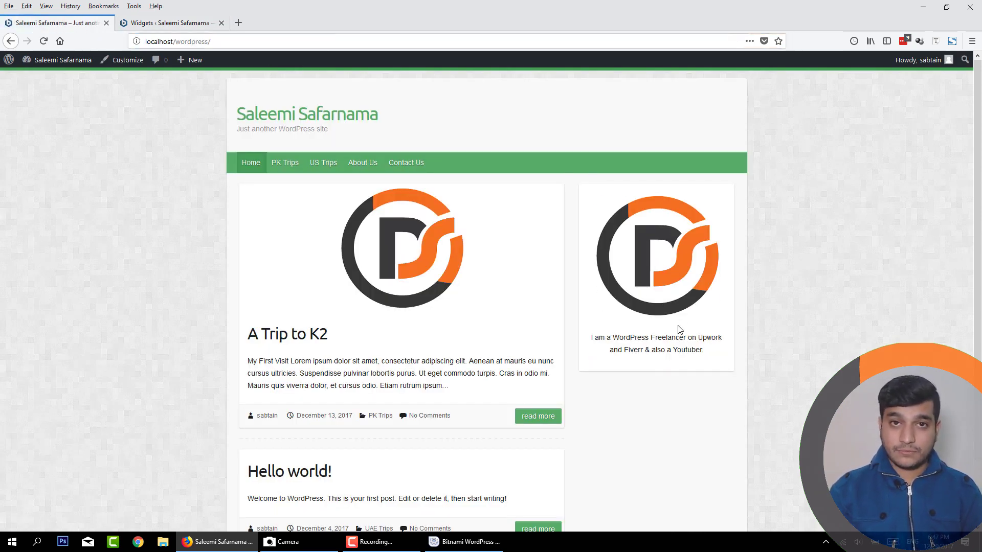
Examine the sidebar description text and the rest of the front page layout
drag(706, 354, 594, 339)
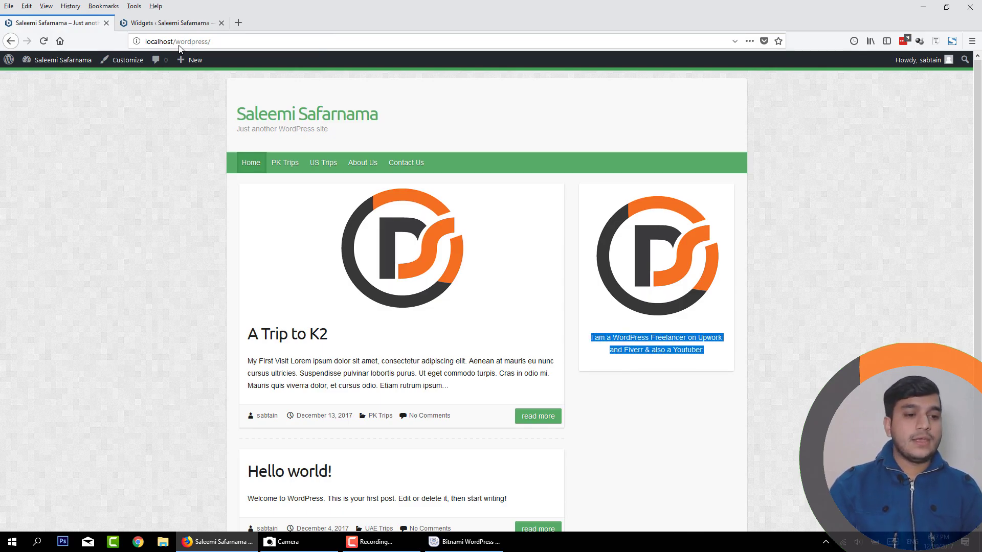
scroll(968, 233, down, 2)
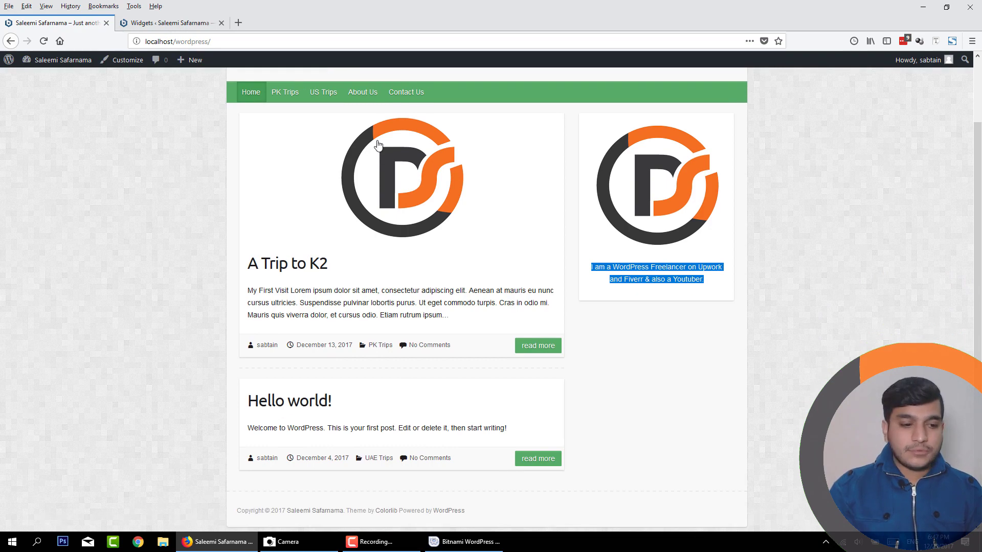
click(629, 323)
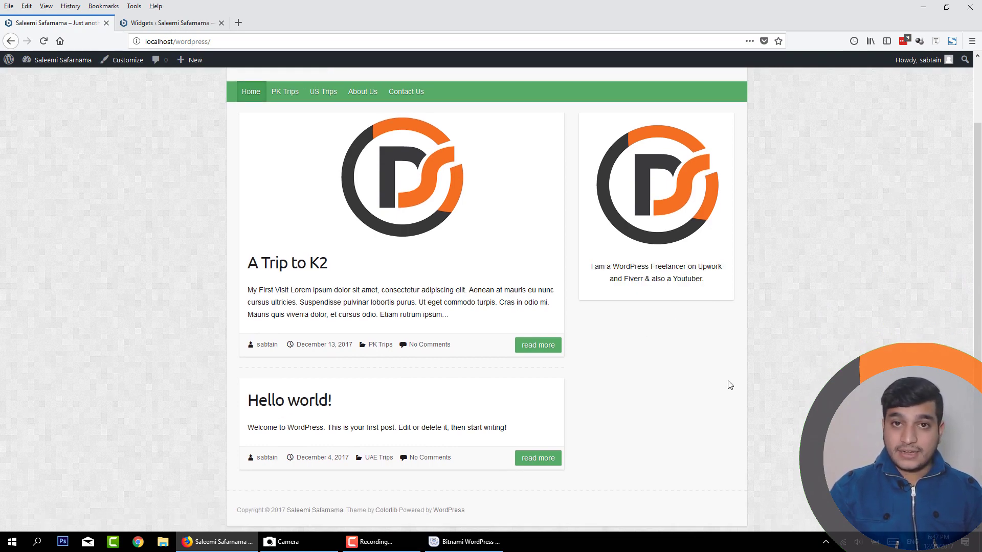
Add a Categories widget below the Text widget in the Right Sidebar, leaving its title blank, and collapse both widgets
click(159, 22)
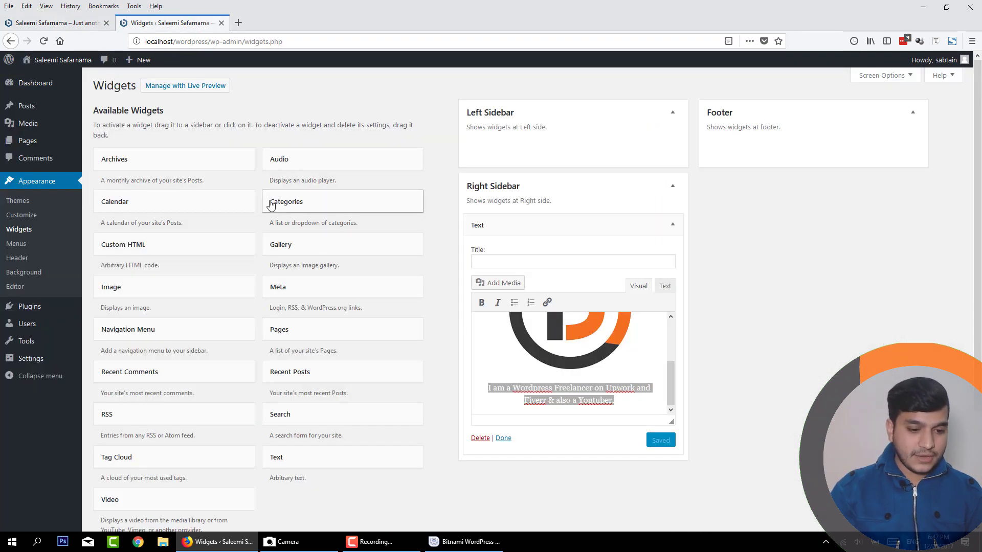
click(674, 225)
drag(285, 203, 533, 252)
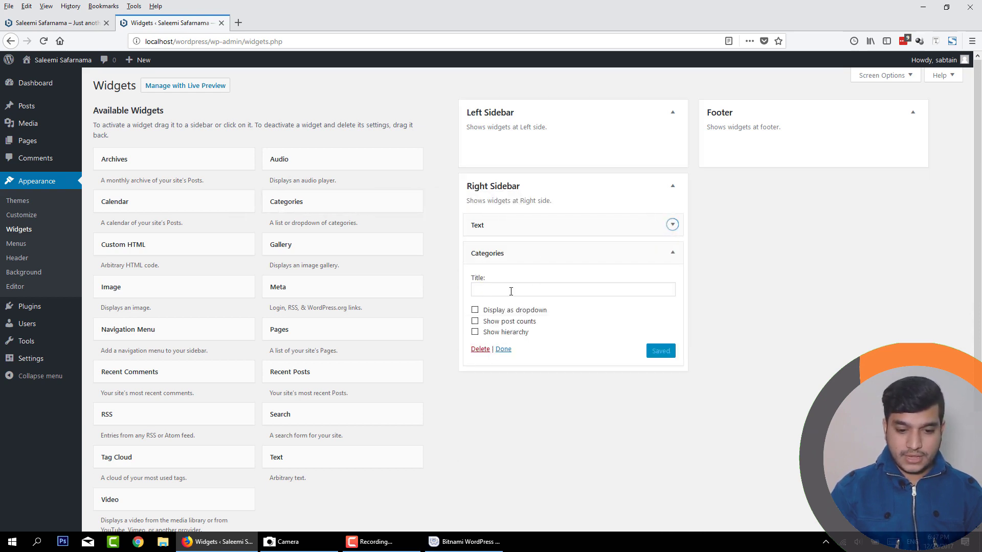
click(494, 287)
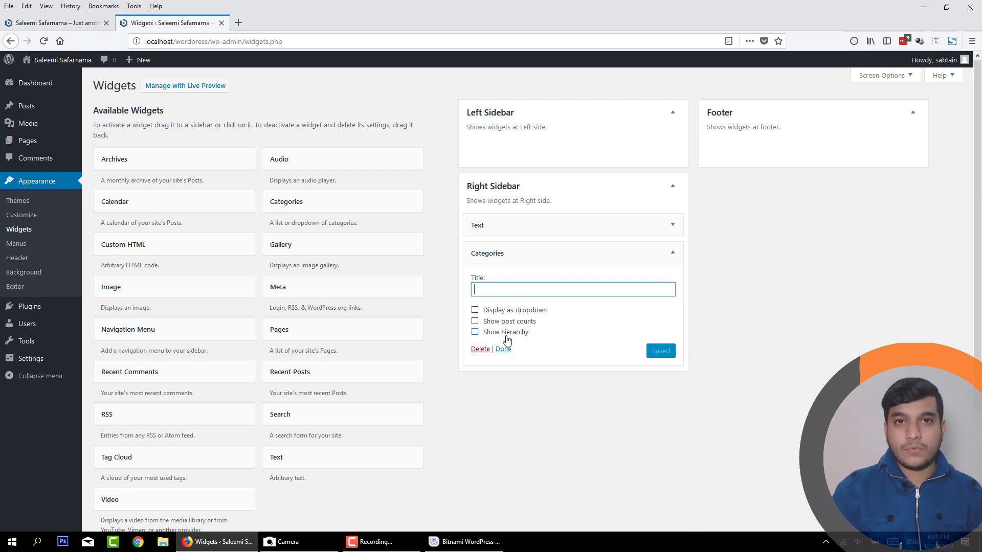
click(673, 253)
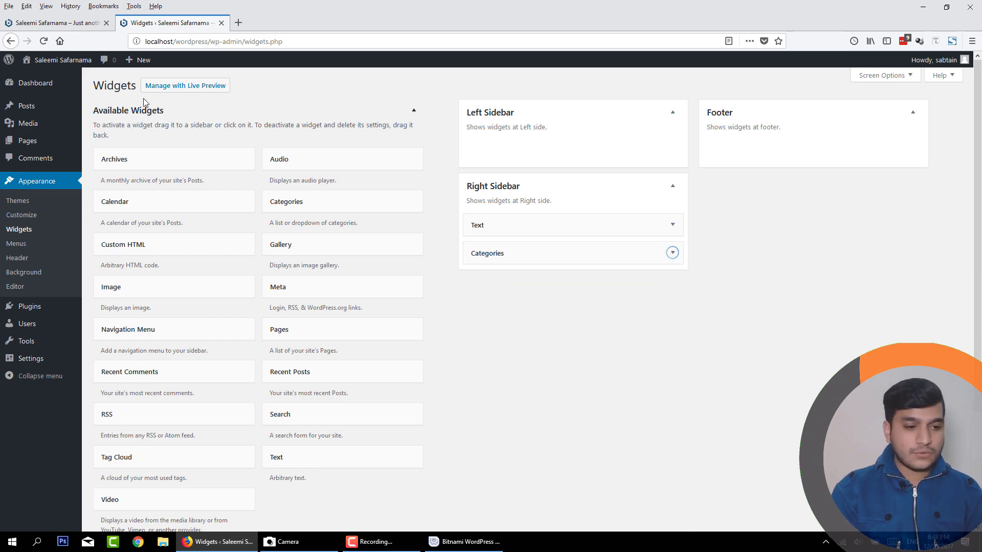
Reload the front page and check the Categories box in the sidebar
click(89, 23)
click(199, 41)
key(Return)
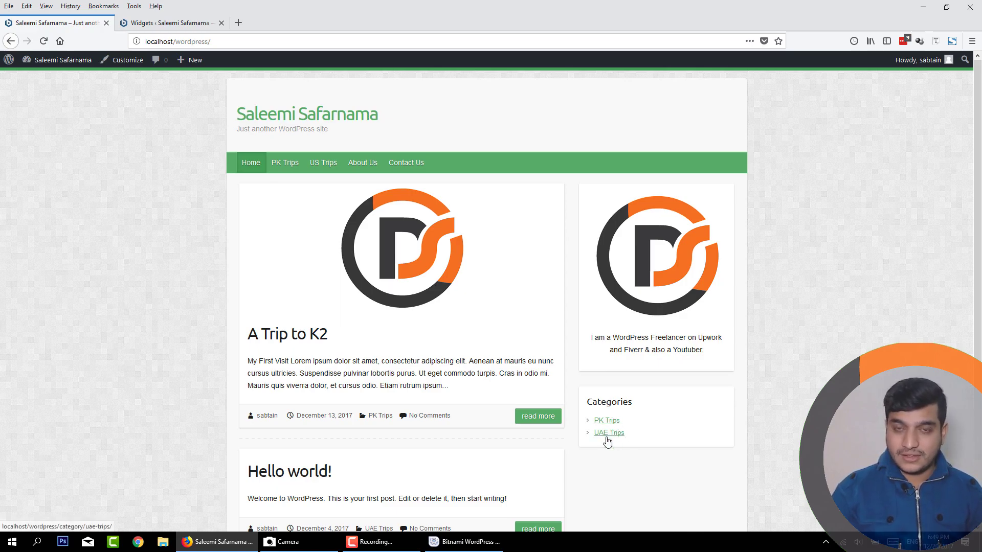
Add a Gallery widget below Categories in the Right Sidebar with the deSaleemi and camtasia-watermark images, and save it
click(159, 23)
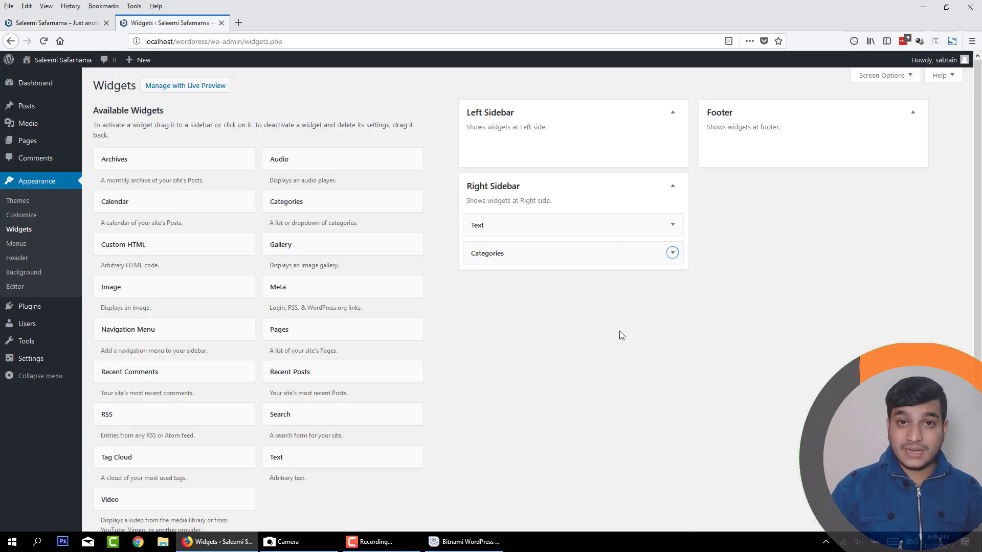
drag(318, 248, 548, 278)
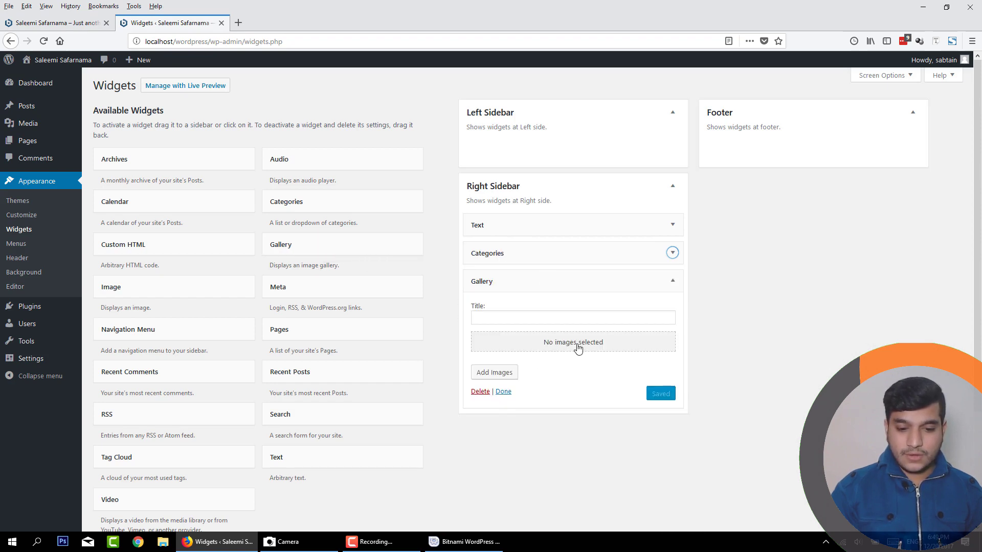
click(578, 344)
click(248, 196)
click(178, 194)
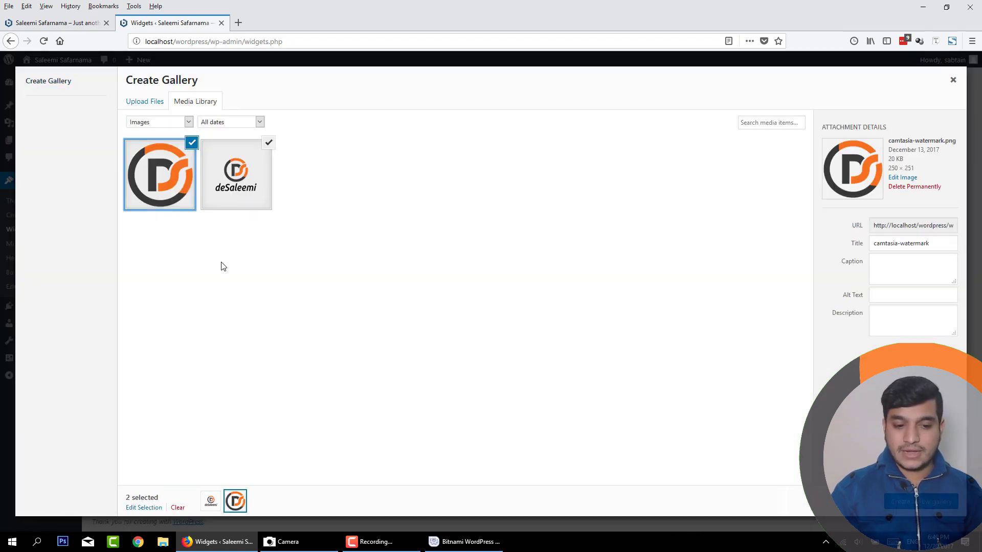
click(922, 504)
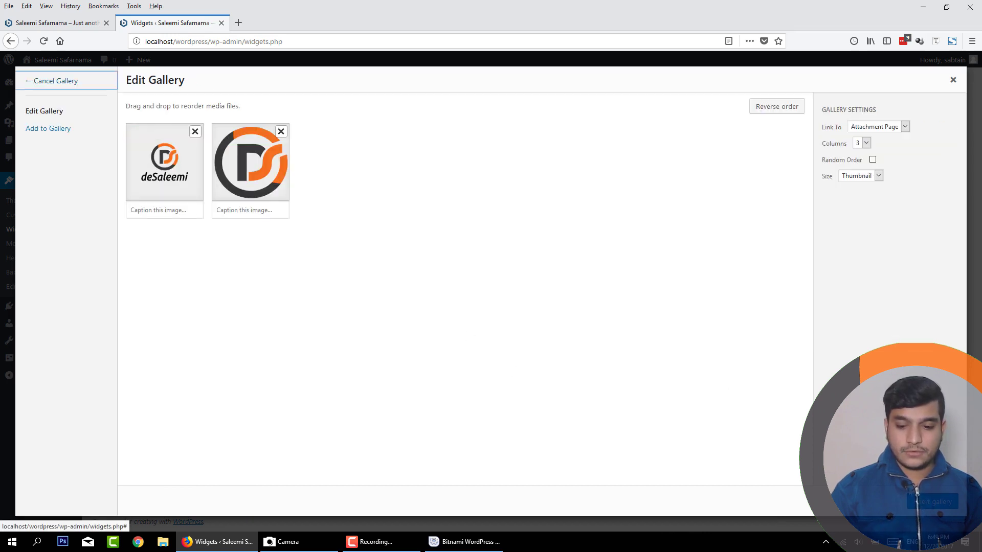
click(918, 499)
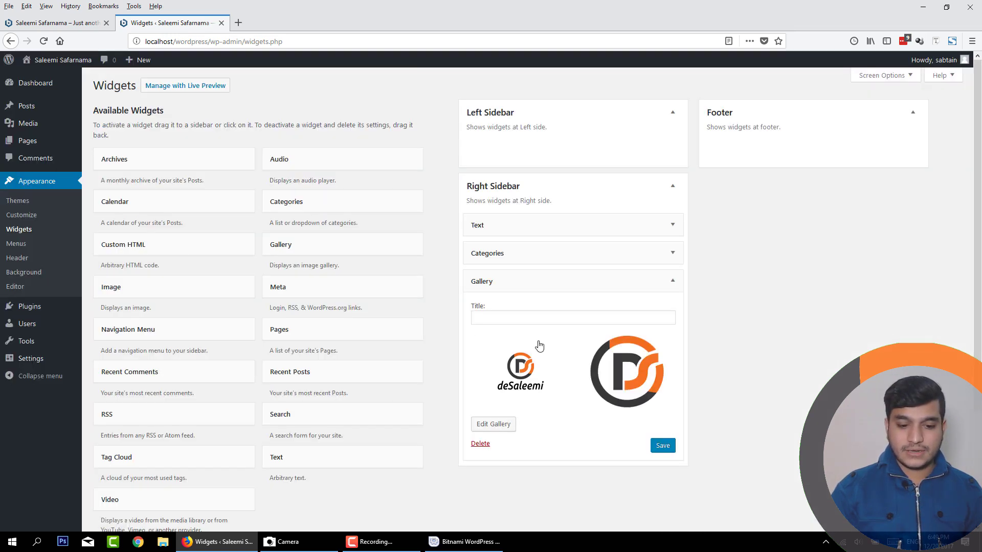
click(663, 446)
Reload the front page and check the image gallery in the sidebar
click(66, 24)
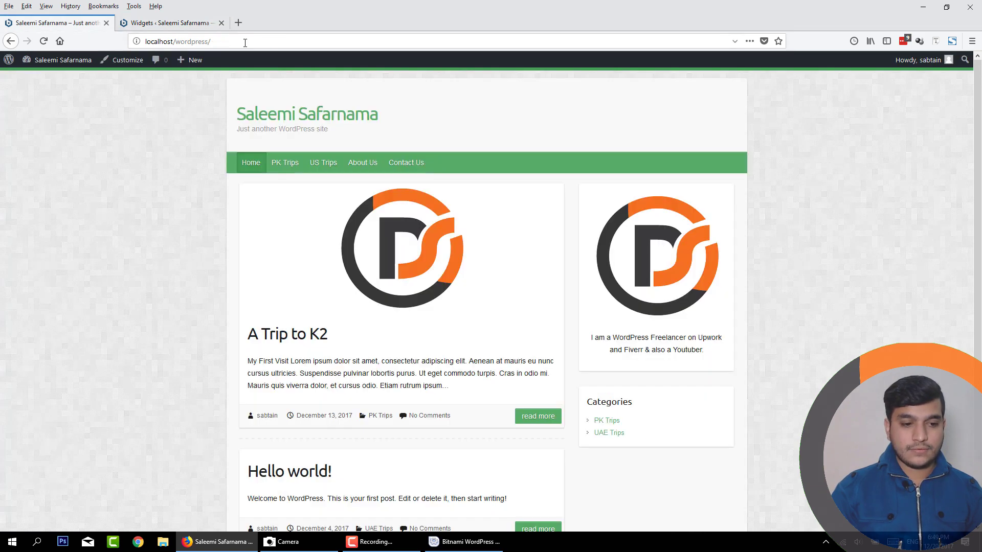
click(245, 42)
key(Return)
scroll(636, 396, down, 2)
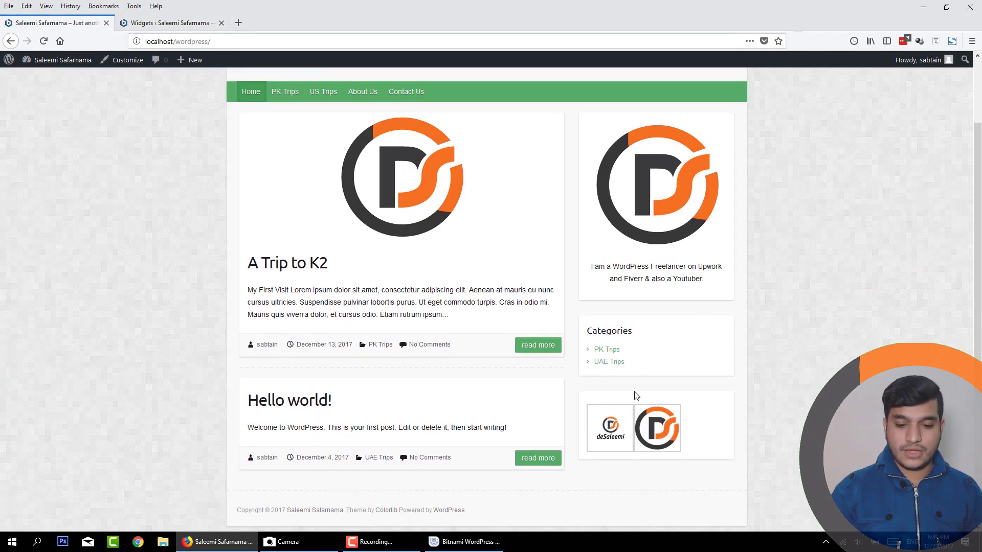
View the sidebar gallery's deSaleemi and camtasia-watermark images at full size, and return to the deSaleemi image's attachment page
click(620, 427)
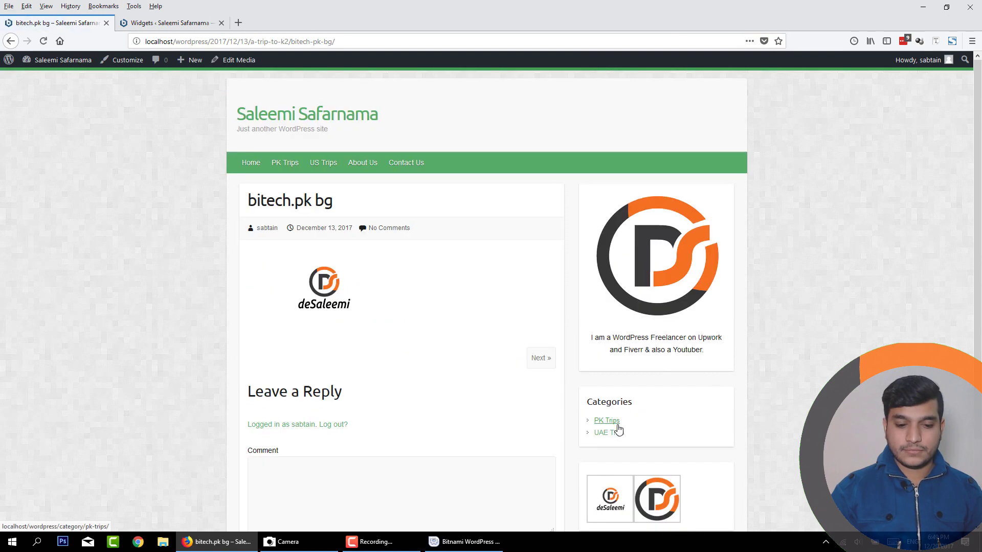
click(342, 296)
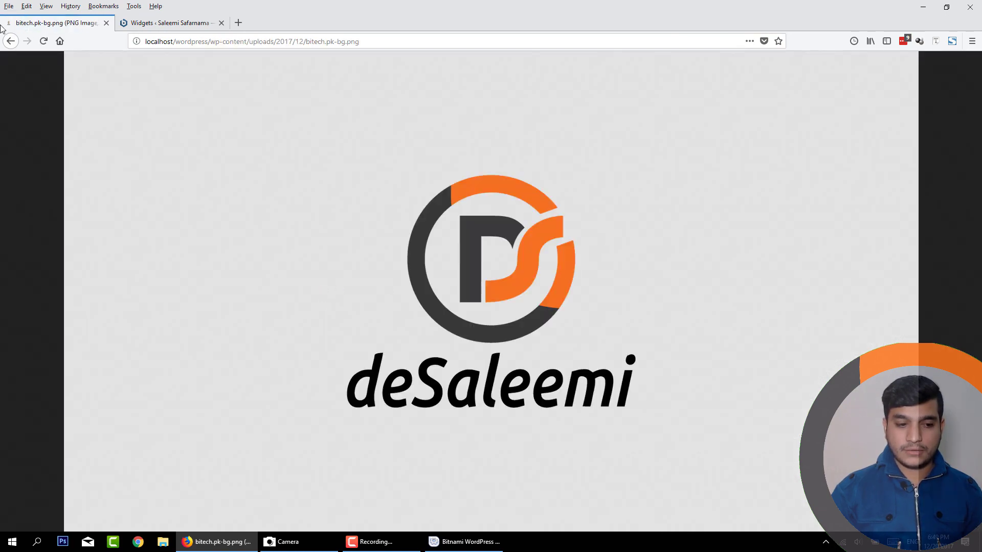
click(10, 41)
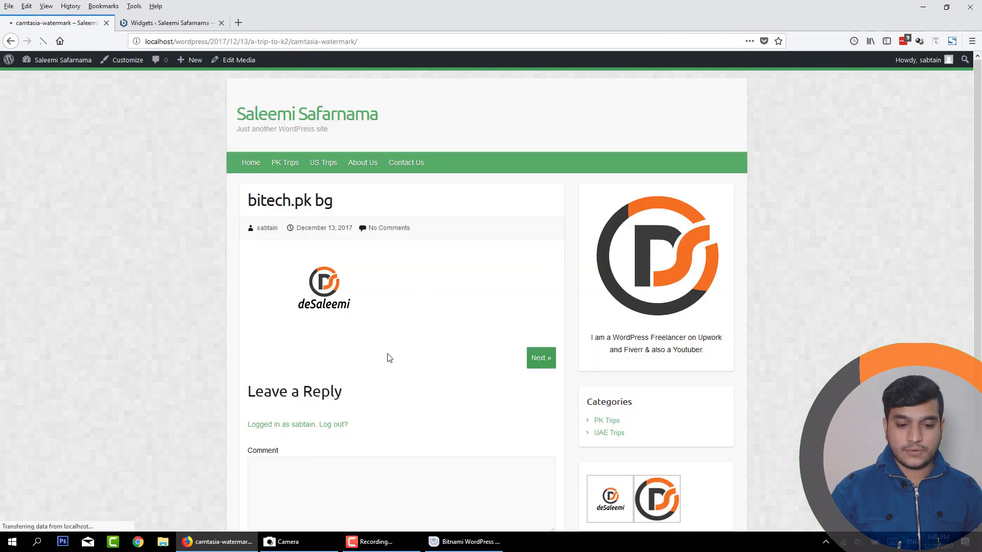
click(368, 348)
click(11, 41)
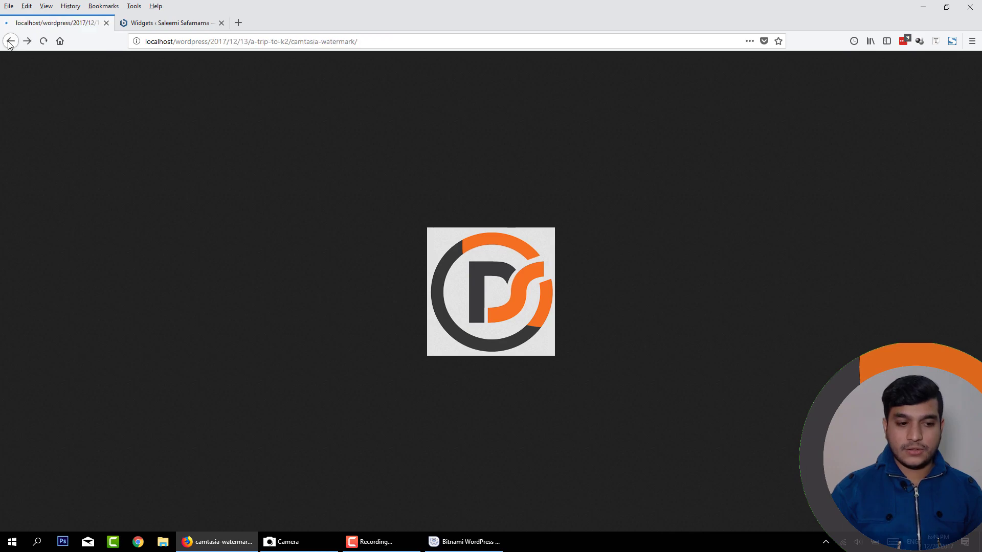
click(10, 41)
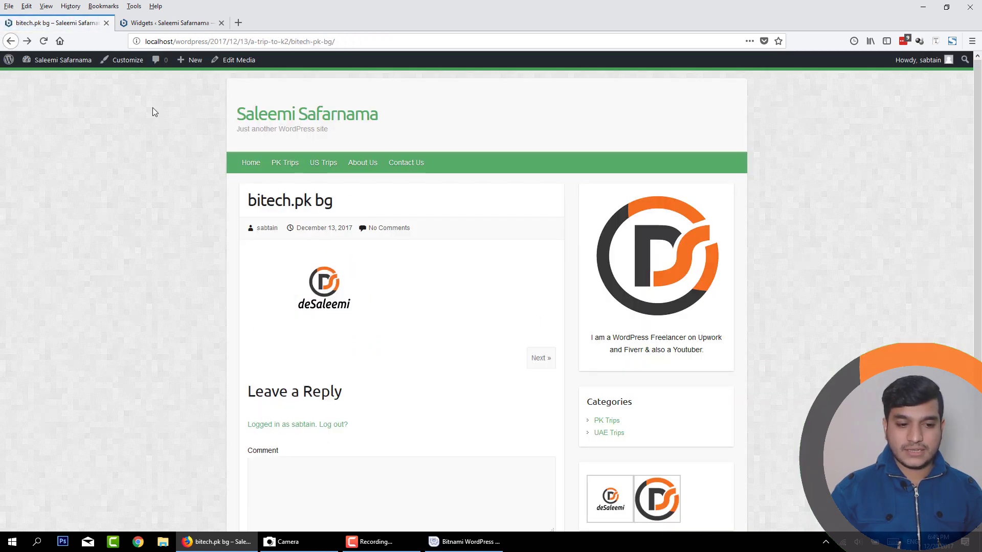
Delete the Gallery widget from the Right Sidebar and look over the sidebar on the site page
click(182, 23)
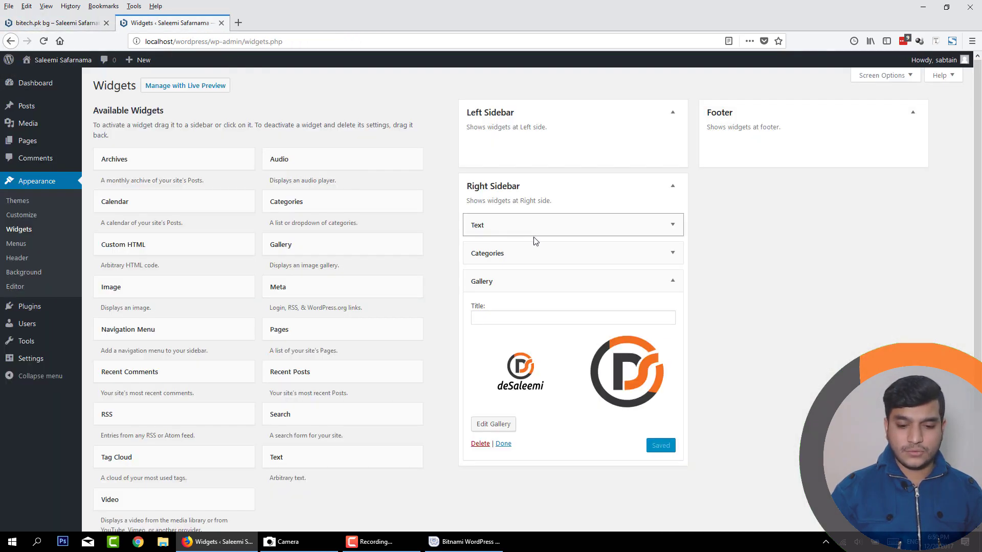
click(480, 444)
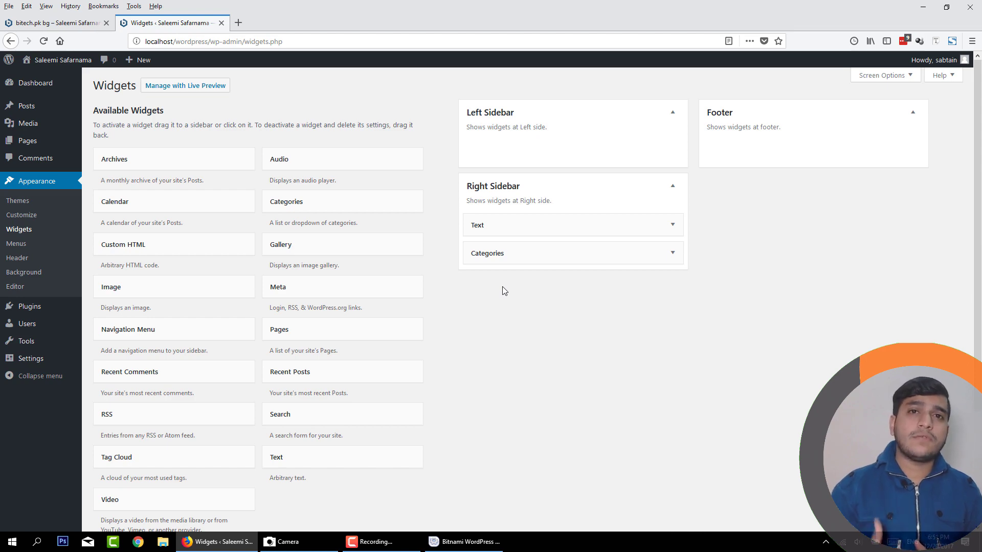
click(59, 22)
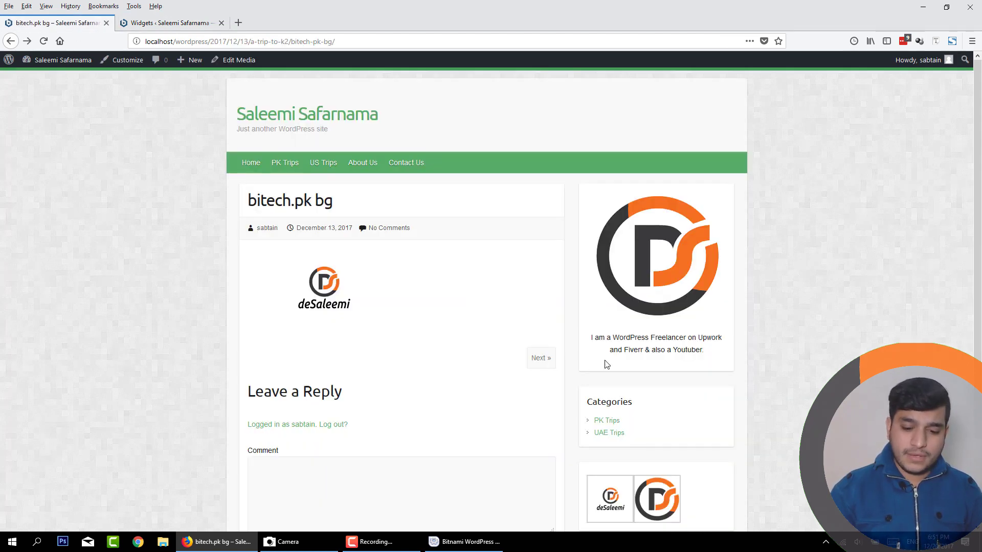
scroll(619, 389, down, 2)
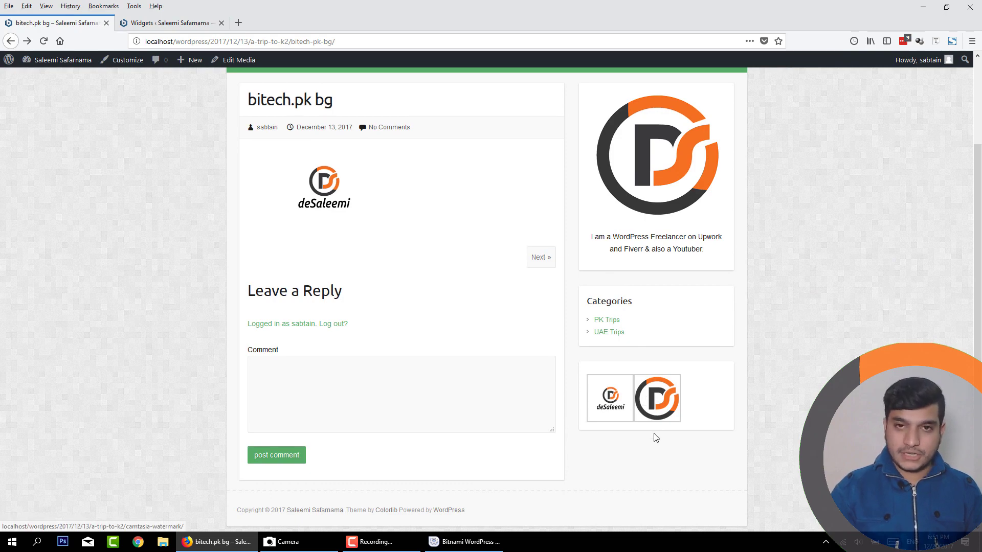
Add a Navigation Menu widget below Categories in the Right Sidebar, select the Friends Website menu, and save it
click(127, 22)
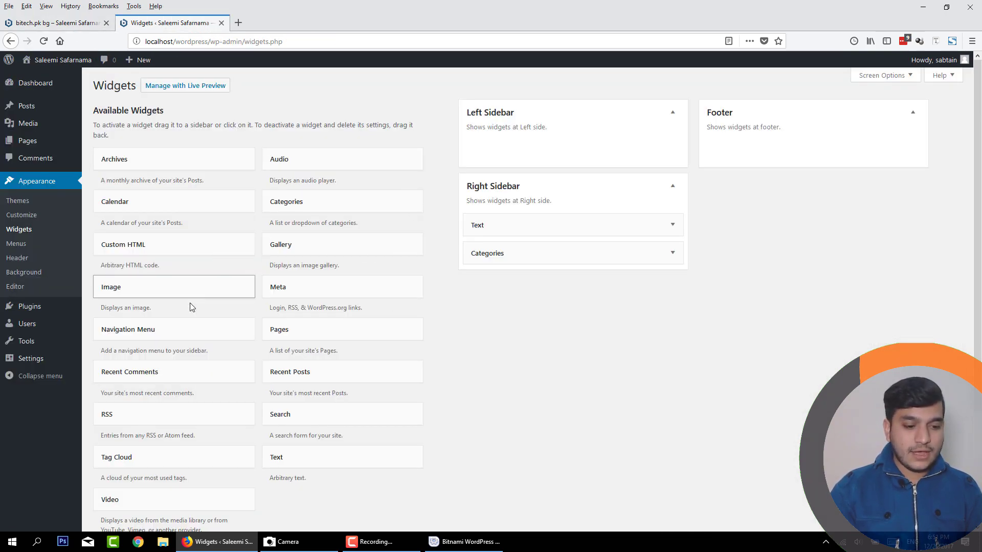
drag(153, 330, 177, 322)
drag(547, 252, 537, 277)
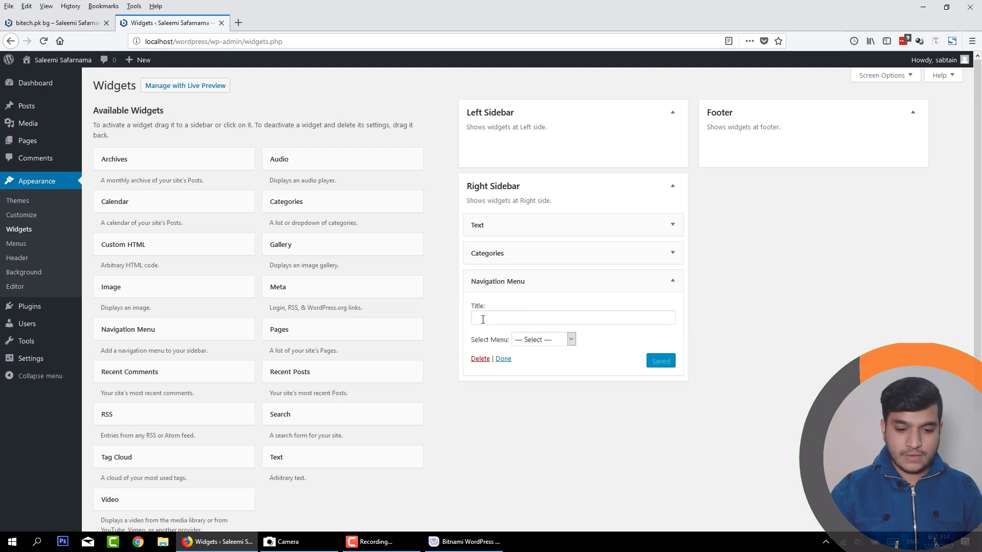
click(538, 342)
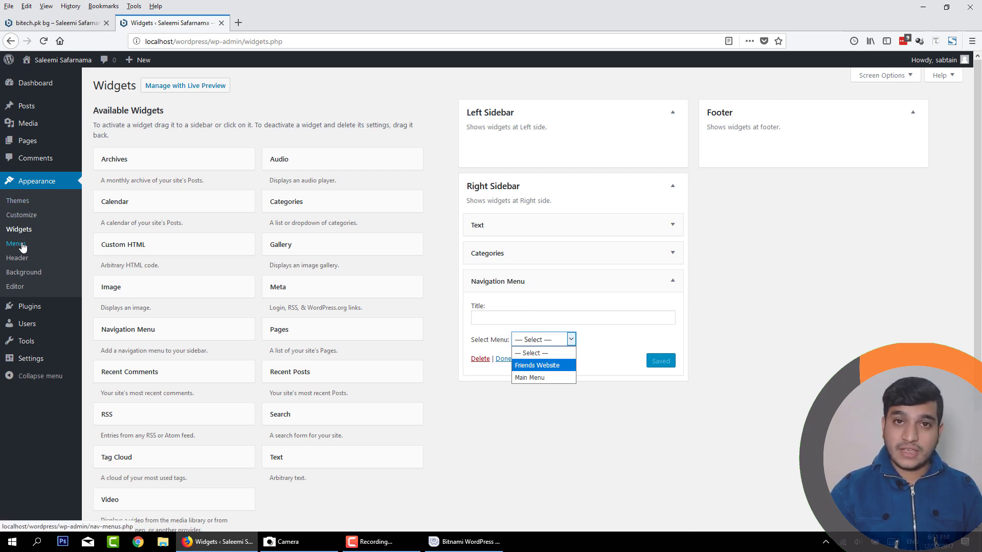
click(545, 367)
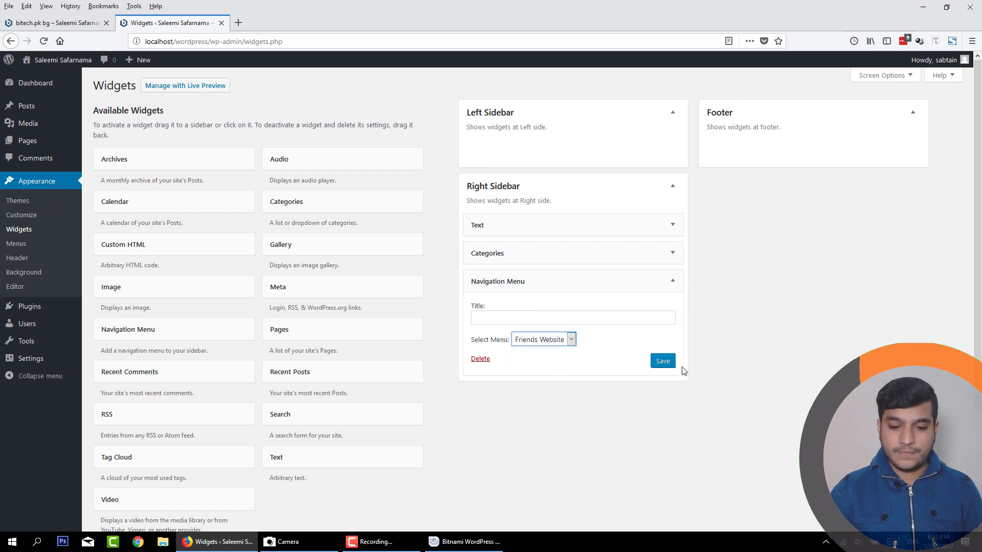
click(665, 364)
Title the Navigation Menu widget "Friends Website Links" and save it
click(595, 321)
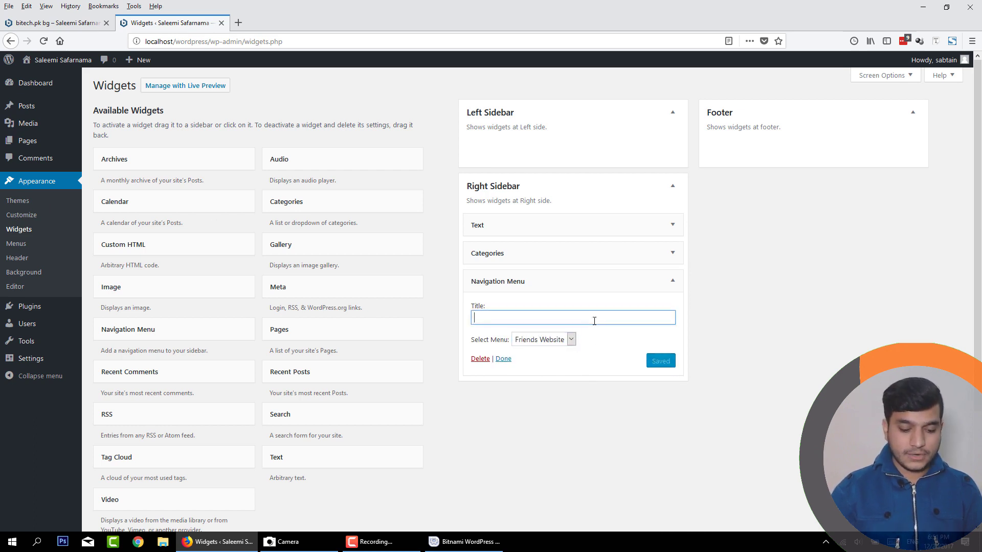
text(Friends Website)
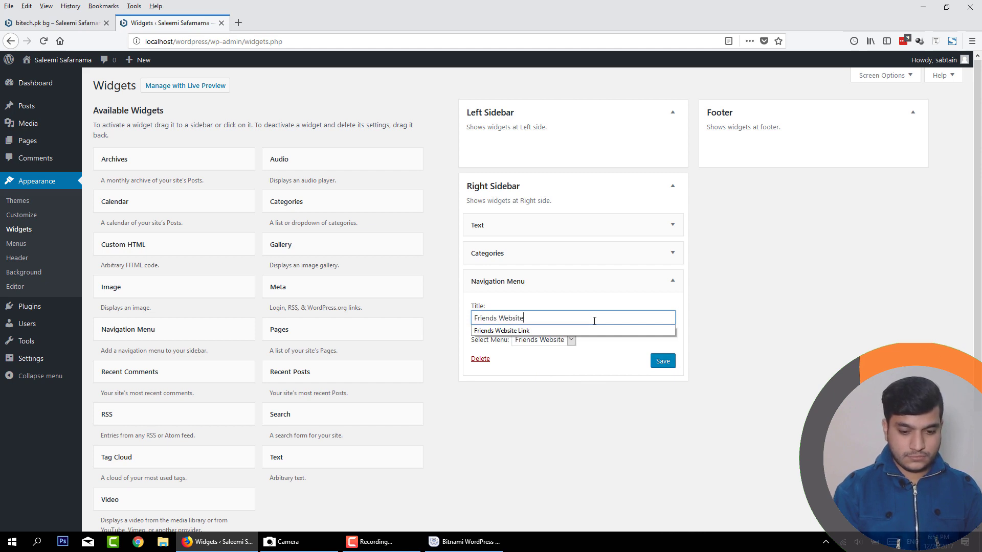
text( Links)
click(660, 362)
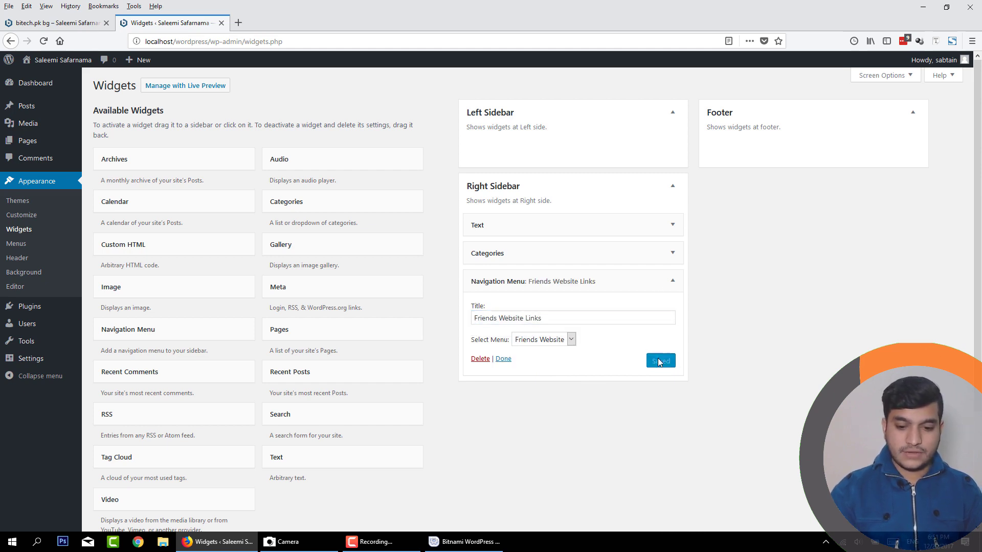
Reload the site page, check the Friends Website Links box in the sidebar, and return to the Widgets page
click(76, 23)
click(203, 41)
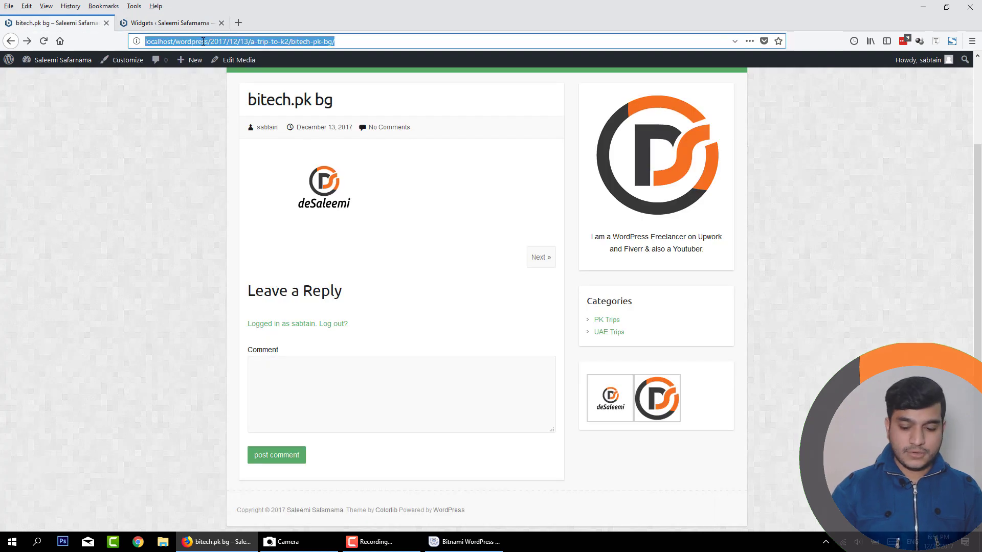
key(Return)
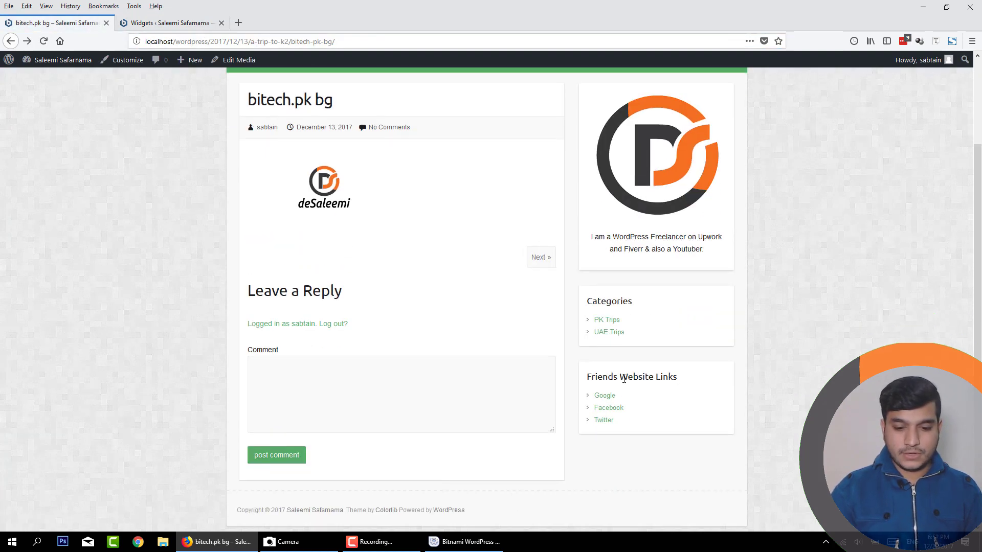
drag(589, 379, 686, 381)
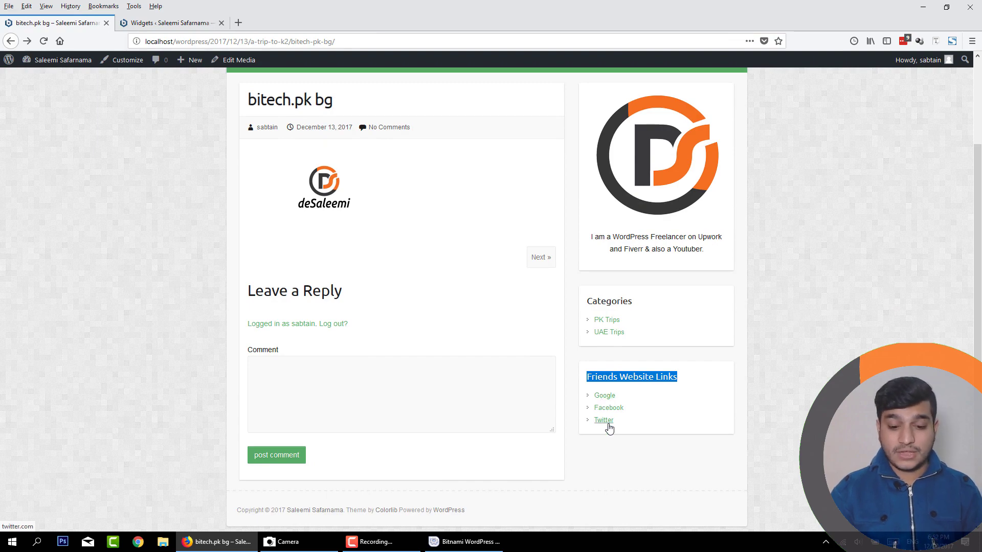
key(ctrl+Tab)
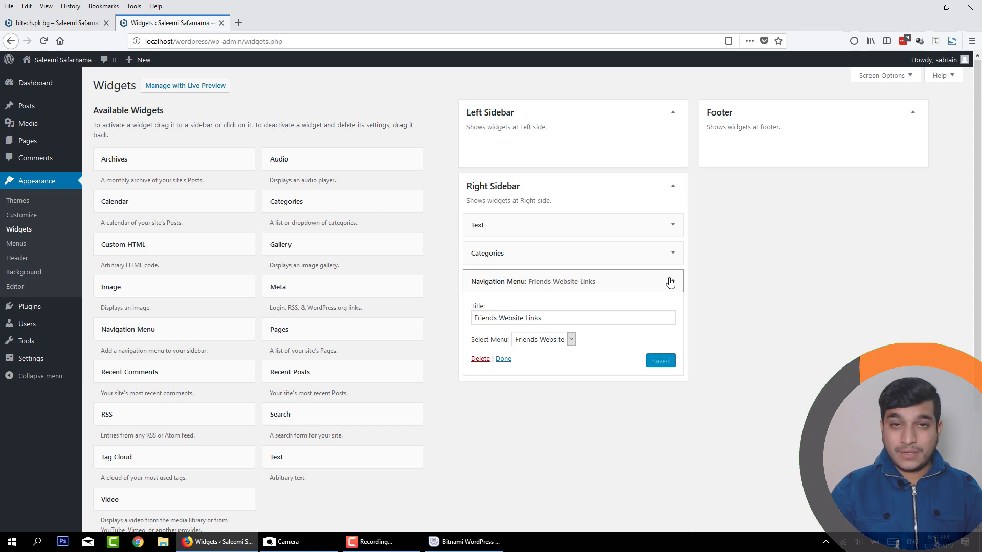
Try out an Audio widget in the Right Sidebar, viewing its upload and URL source options, and delete it
click(670, 283)
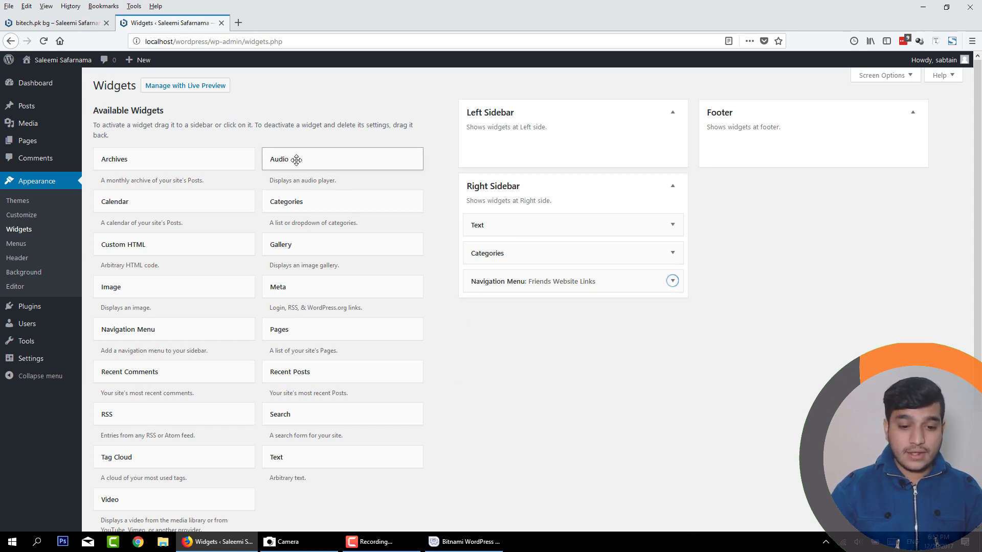
drag(293, 161, 519, 311)
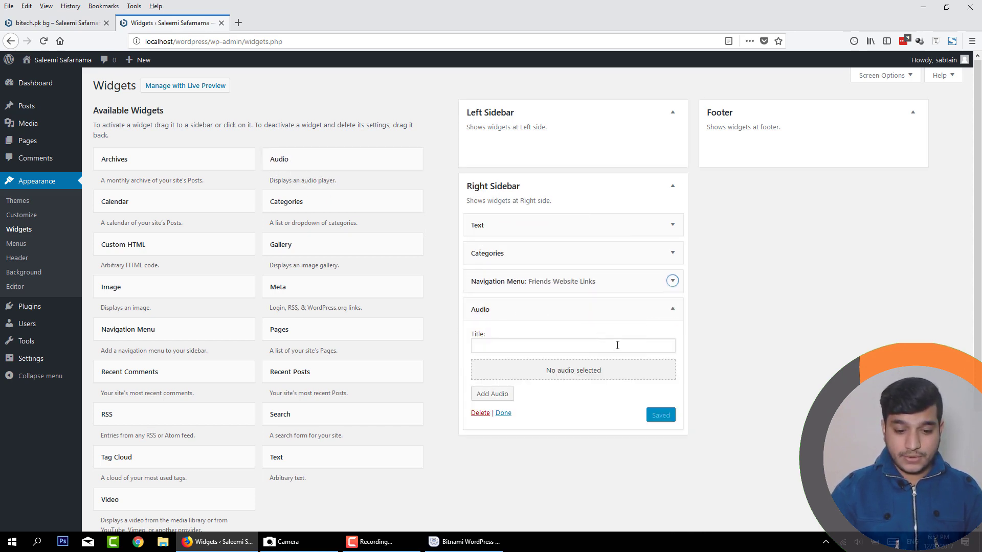
click(563, 377)
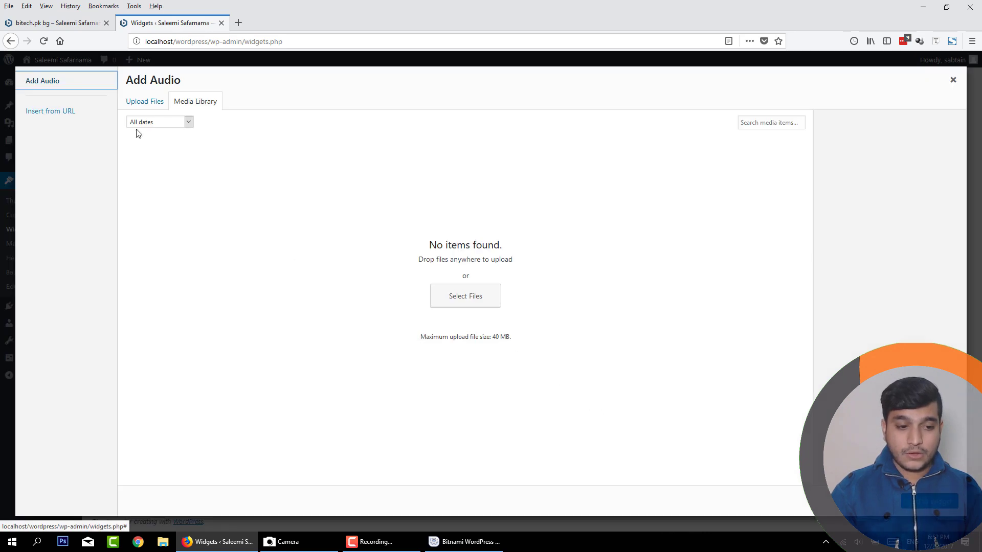
click(143, 101)
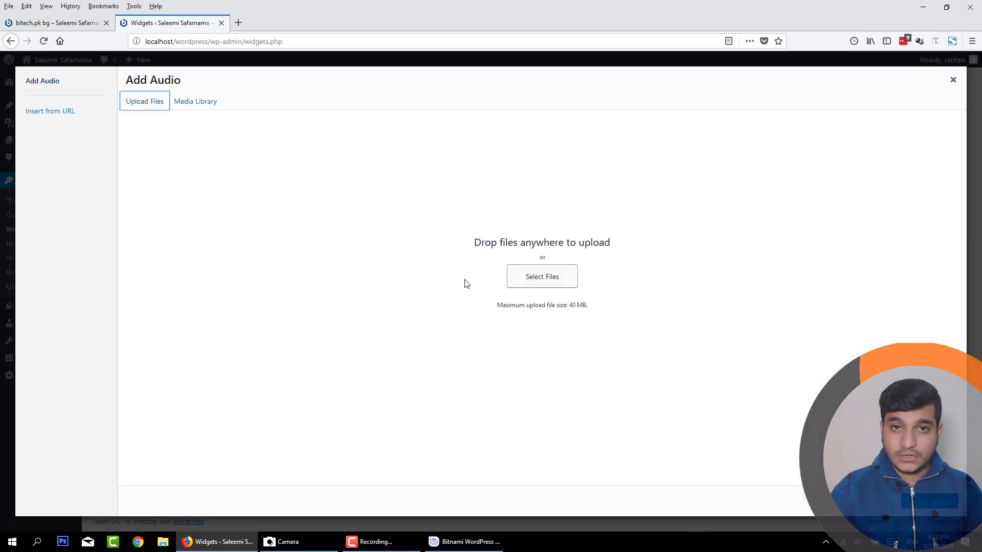
click(39, 112)
click(216, 115)
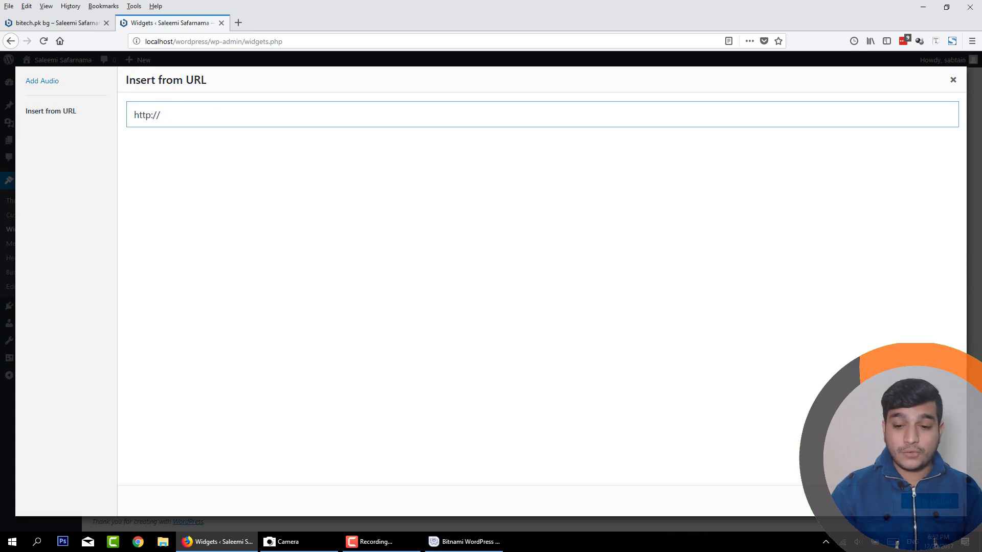
click(953, 80)
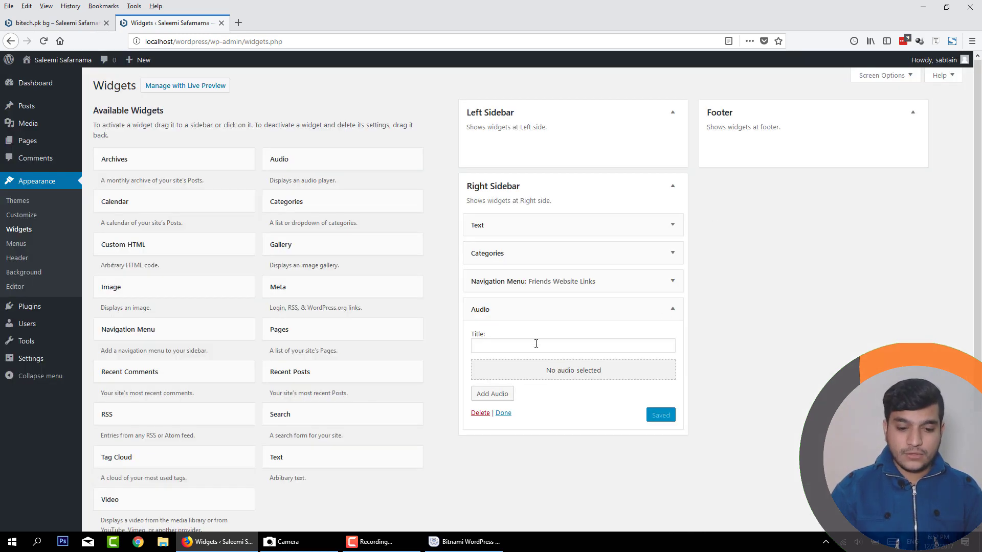
click(480, 414)
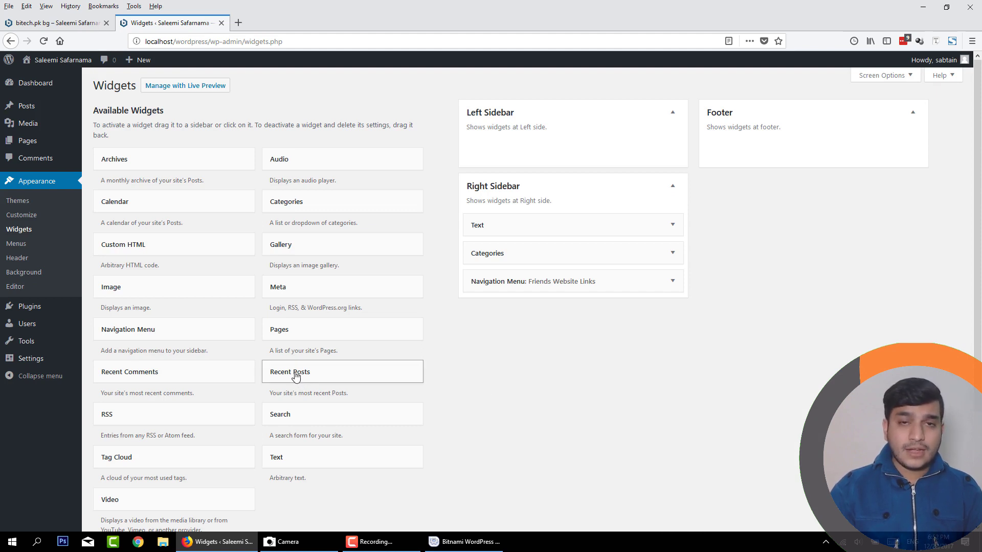
Add a Recent Posts widget below the navigation menu in the Right Sidebar and check it on the reloaded site page
drag(295, 376, 522, 311)
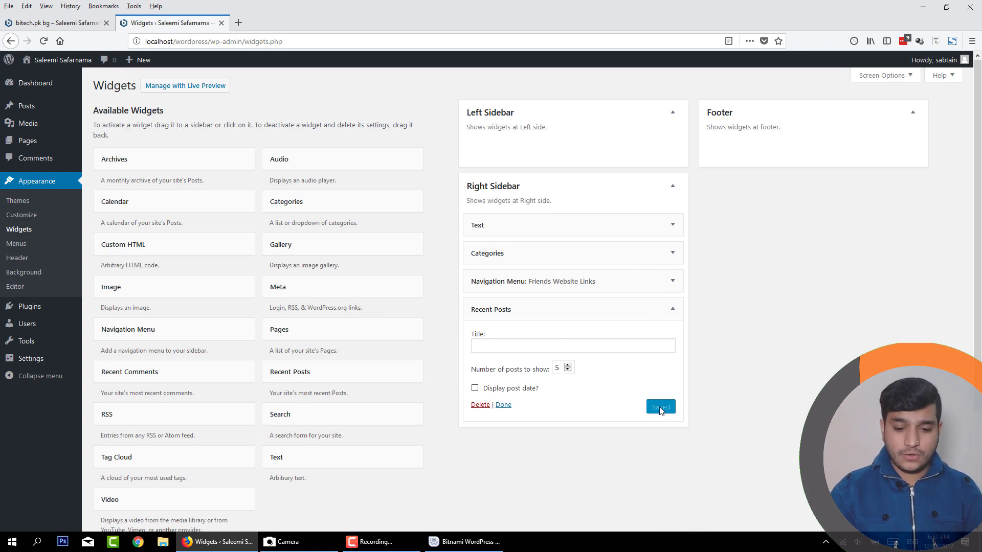
click(72, 24)
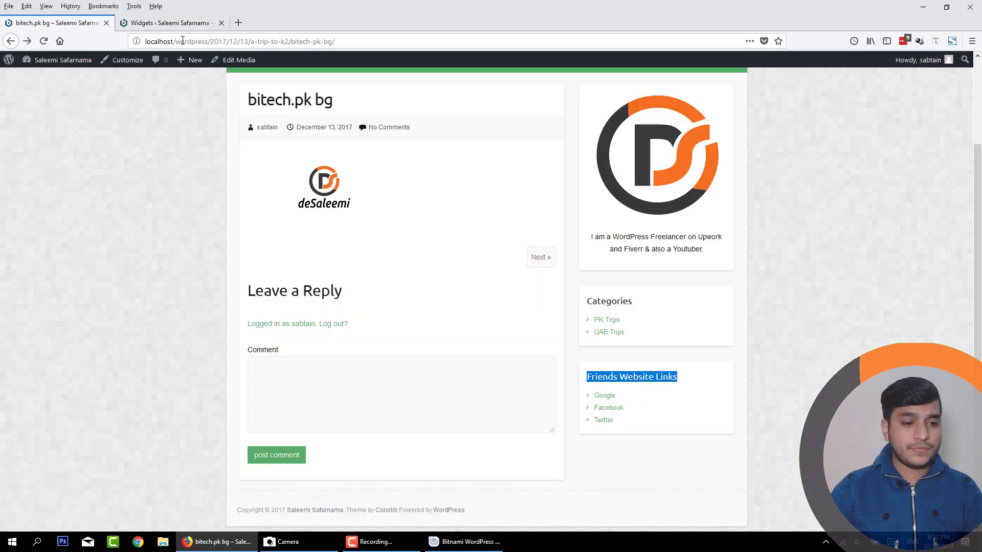
click(189, 41)
key(Return)
scroll(616, 474, down, 5)
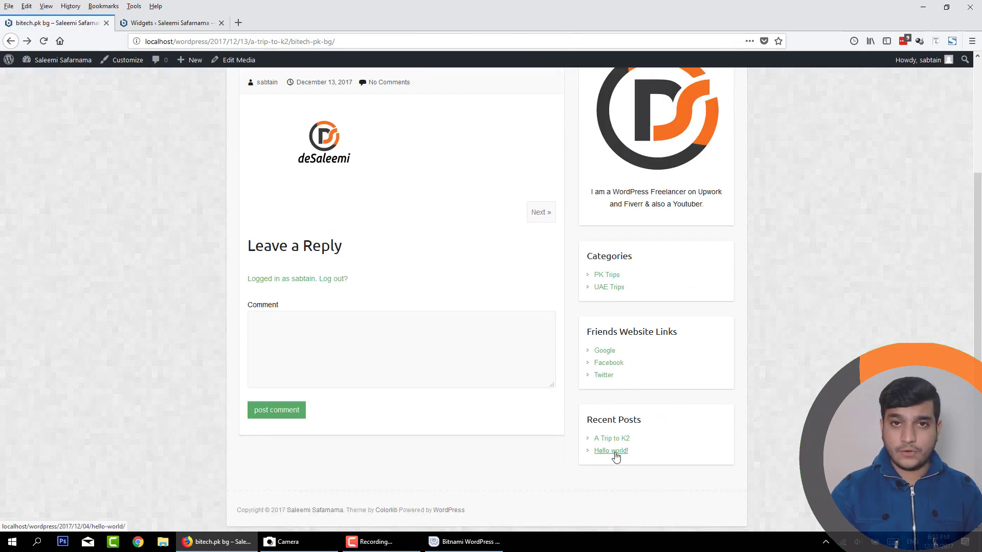
Open the site's home page, look over its sidebar, and return to the Widgets page
scroll(620, 454, up, 10)
click(309, 118)
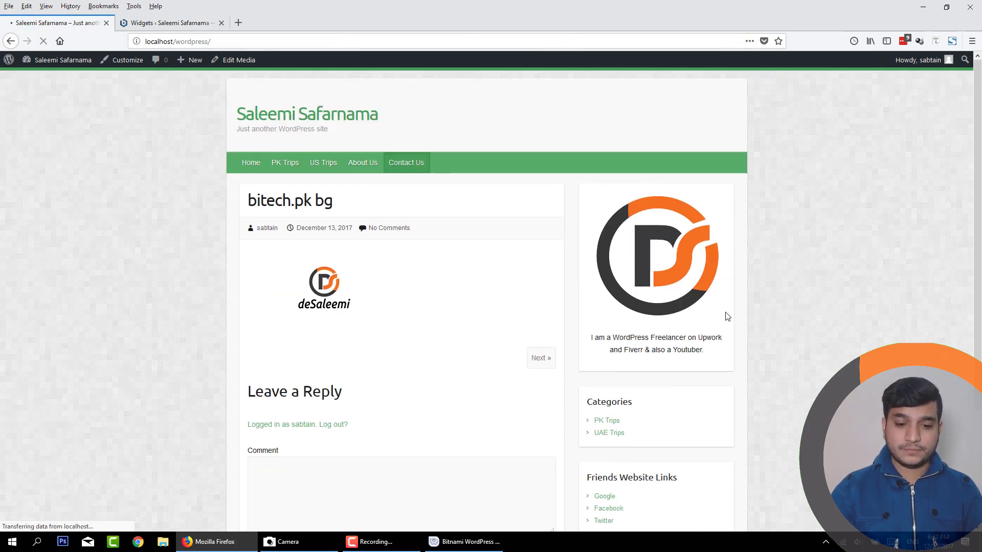
scroll(648, 317, down, 10)
click(169, 23)
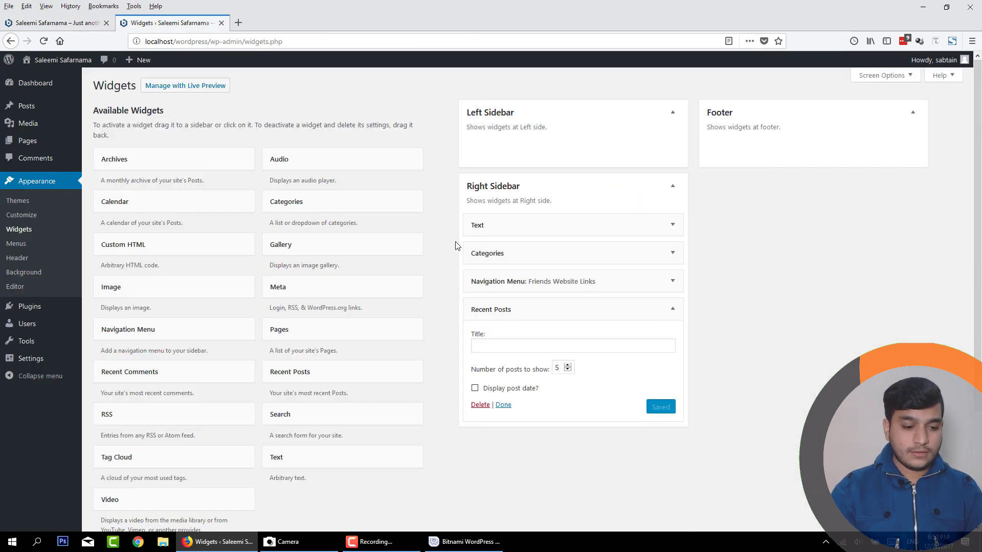
Add a Video widget below Recent Posts in the Right Sidebar and open its option to insert a video from a URL
scroll(456, 245, down, 4)
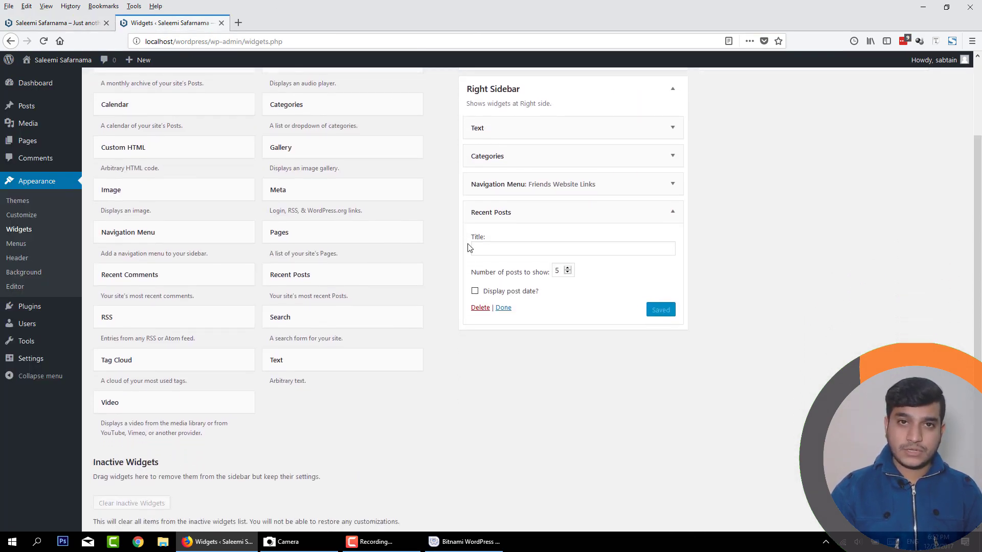
drag(178, 406, 589, 346)
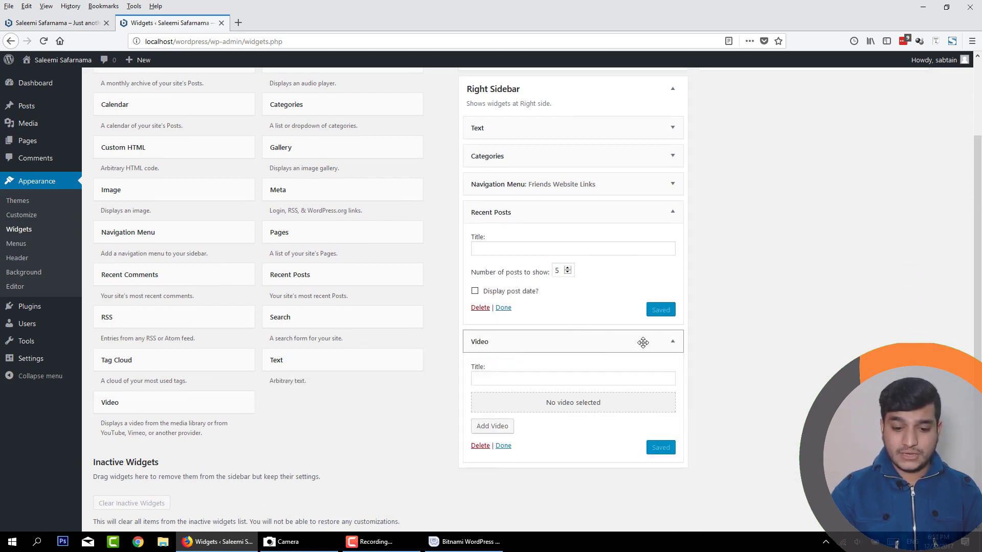
click(588, 407)
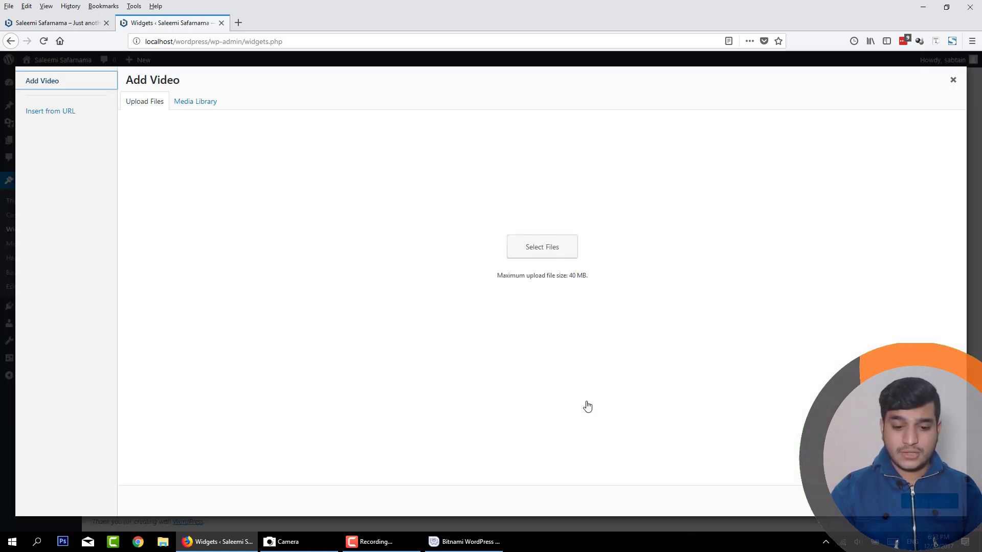
click(61, 116)
click(194, 116)
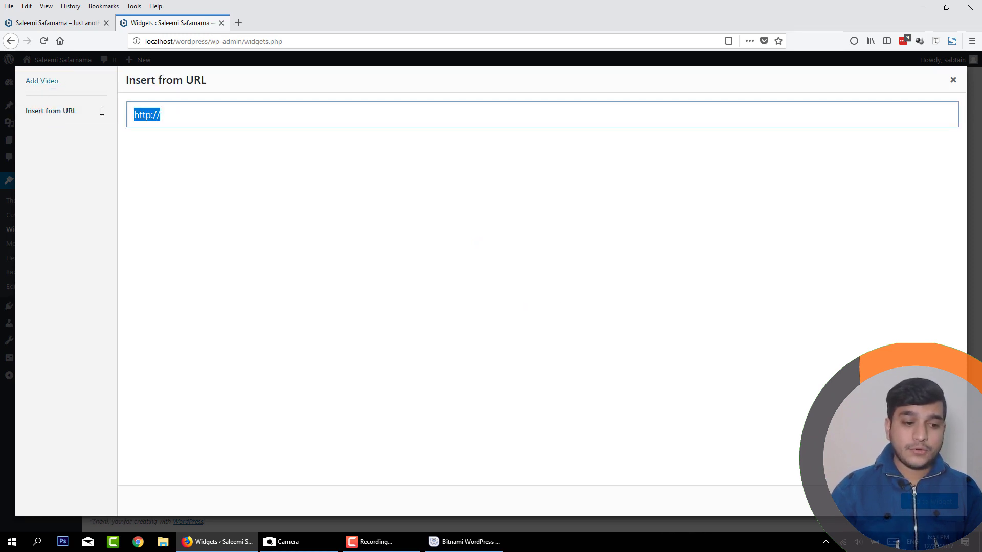
Search the web for "desaleemi" in a new tab and copy the URL of the "About Me and My Channel - [Urdu]" YouTube video
click(238, 23)
text(desaleemi)
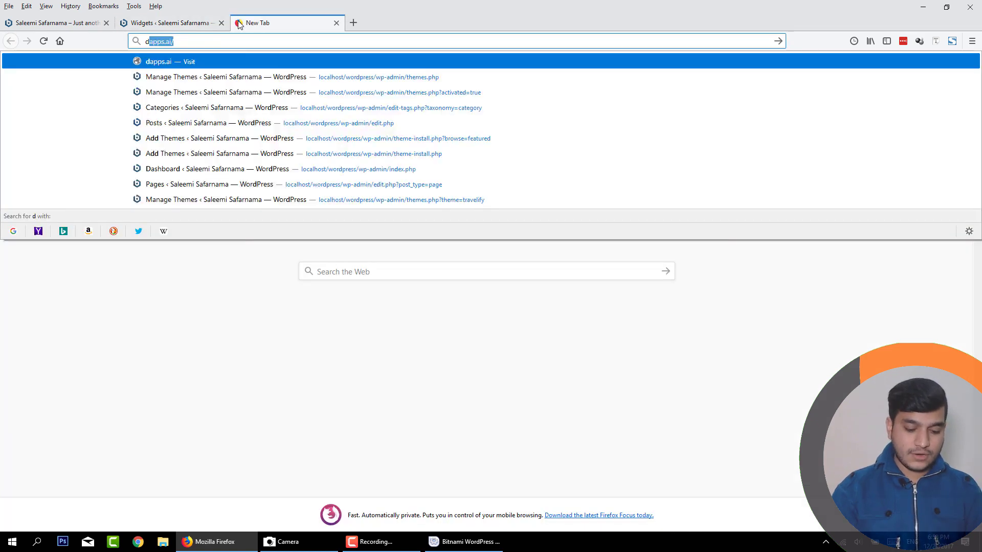
key(Return)
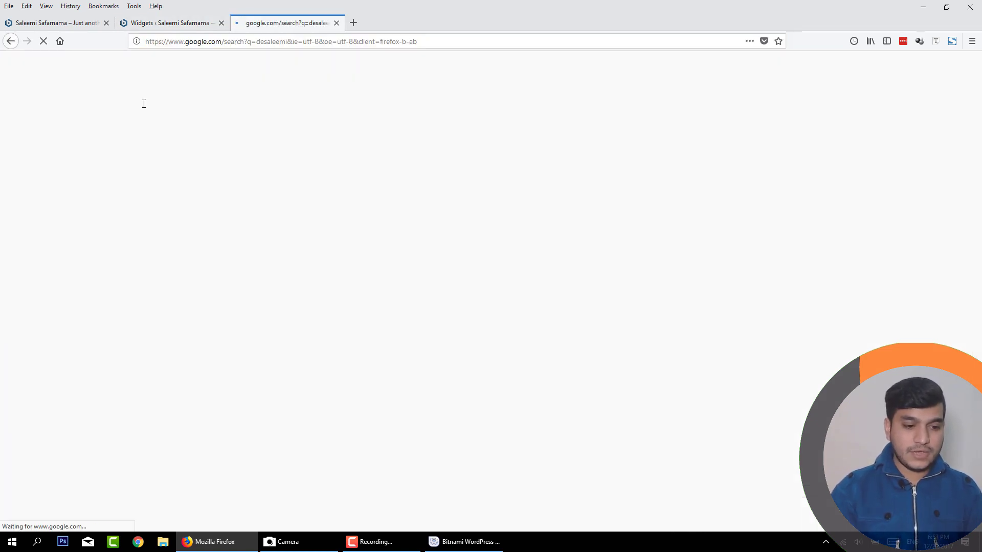
click(173, 190)
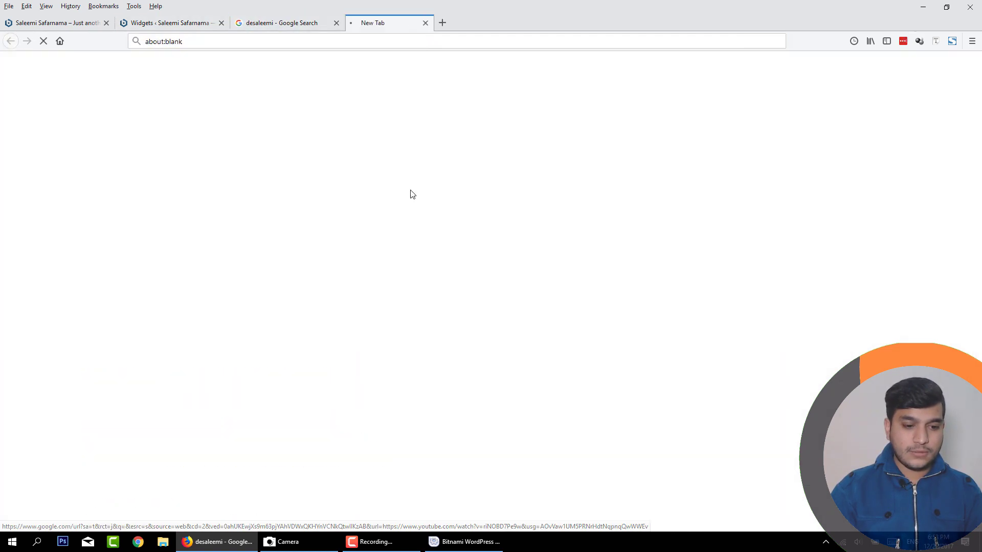
click(417, 41)
key(ctrl+c)
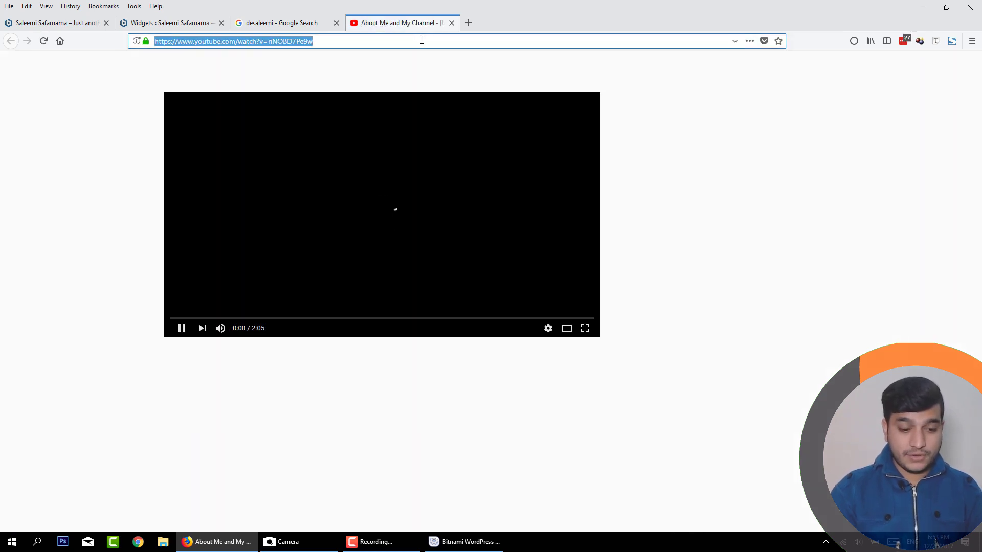
click(453, 24)
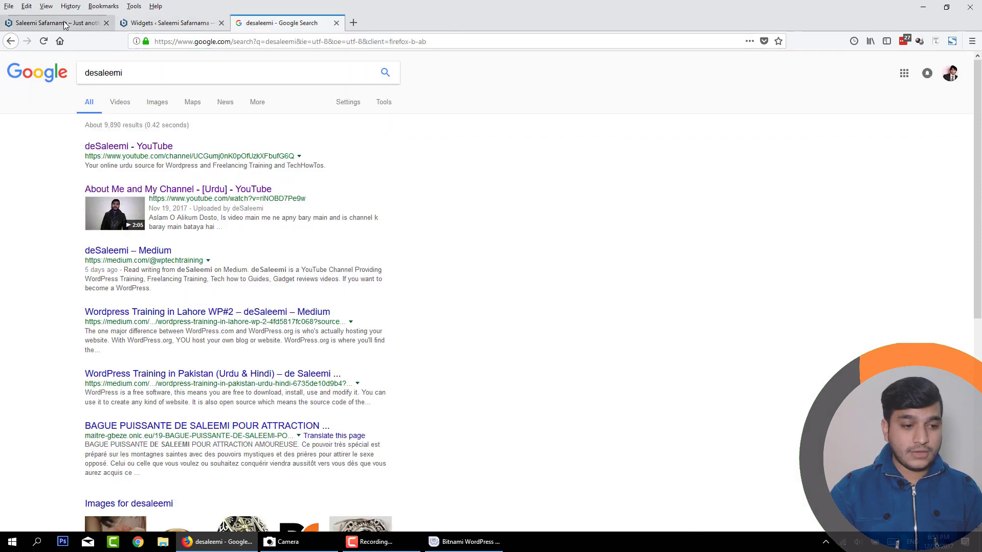
click(139, 24)
key(ctrl+v)
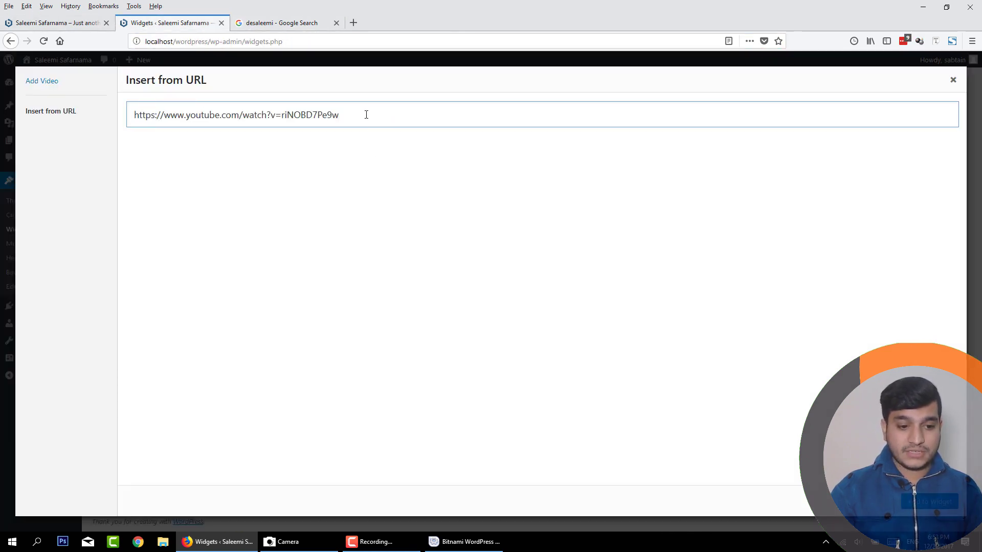
drag(332, 114, 22, 125)
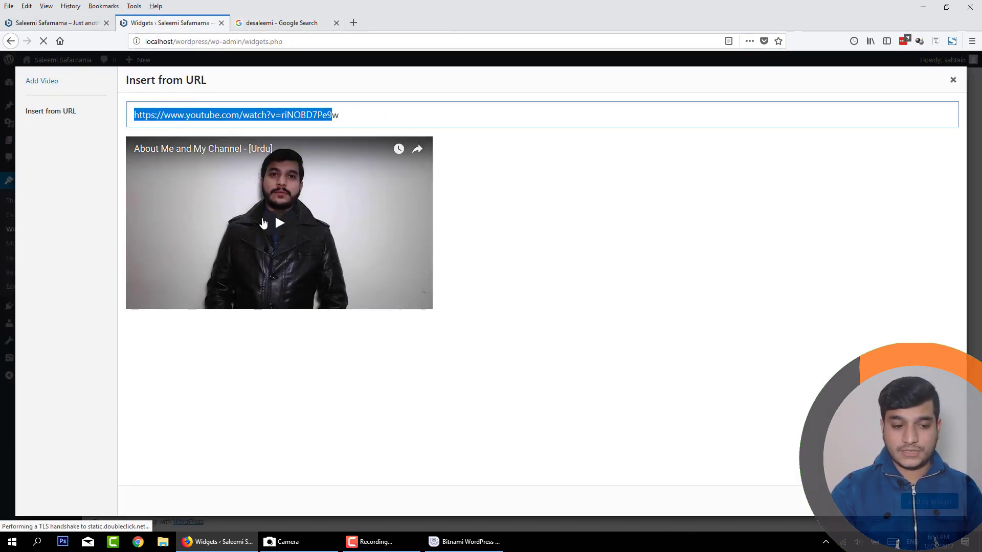
key(Return)
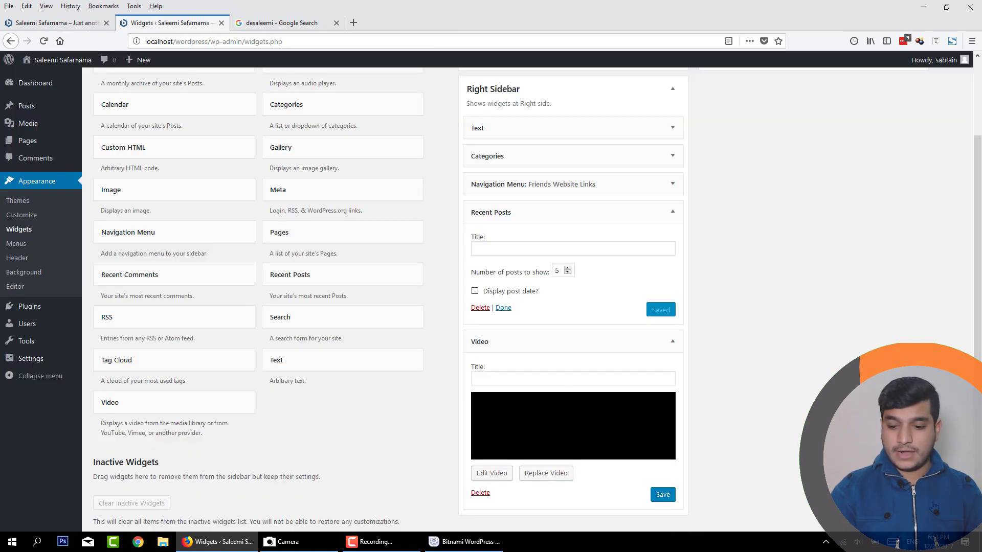
Title the Video widget "My First Video" and save it
scroll(581, 274, down, 3)
click(511, 275)
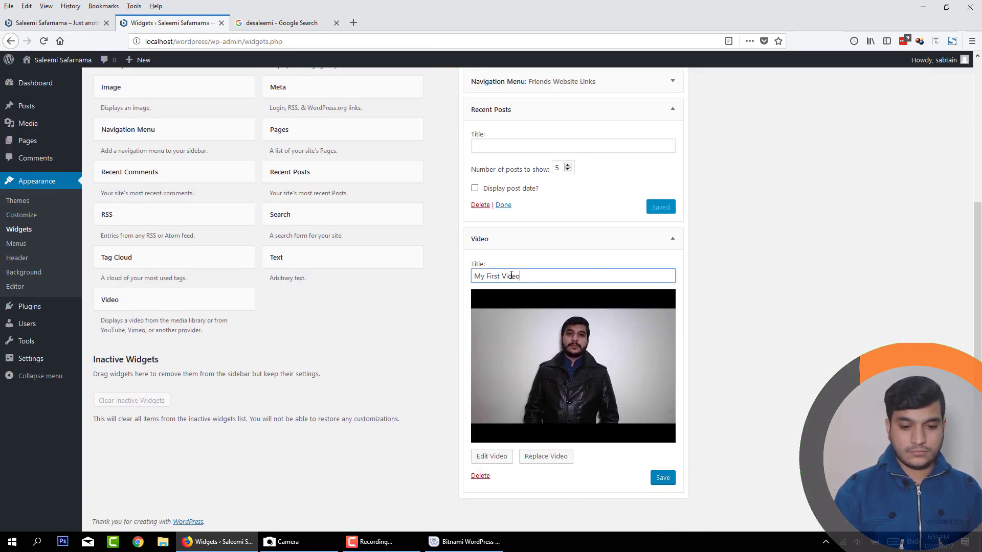
click(663, 478)
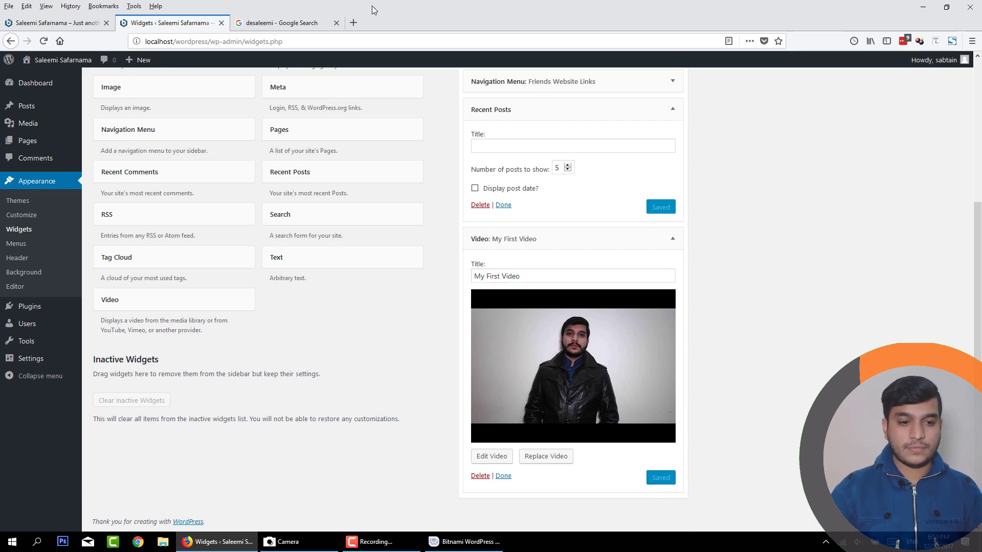
Reload the site's home page and play the sidebar video muted, briefly viewing it in full screen
click(281, 22)
click(92, 23)
click(197, 41)
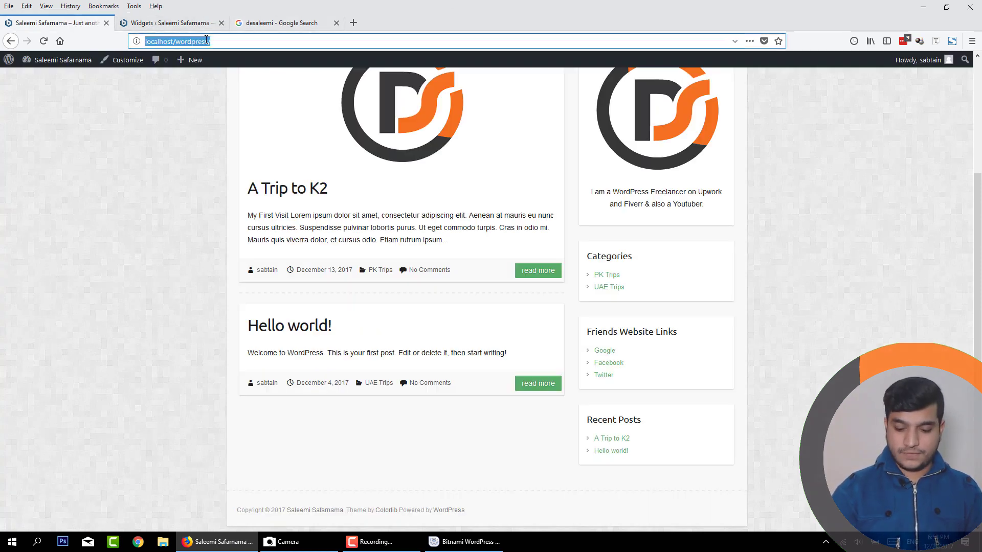
key(Return)
scroll(640, 369, down, 5)
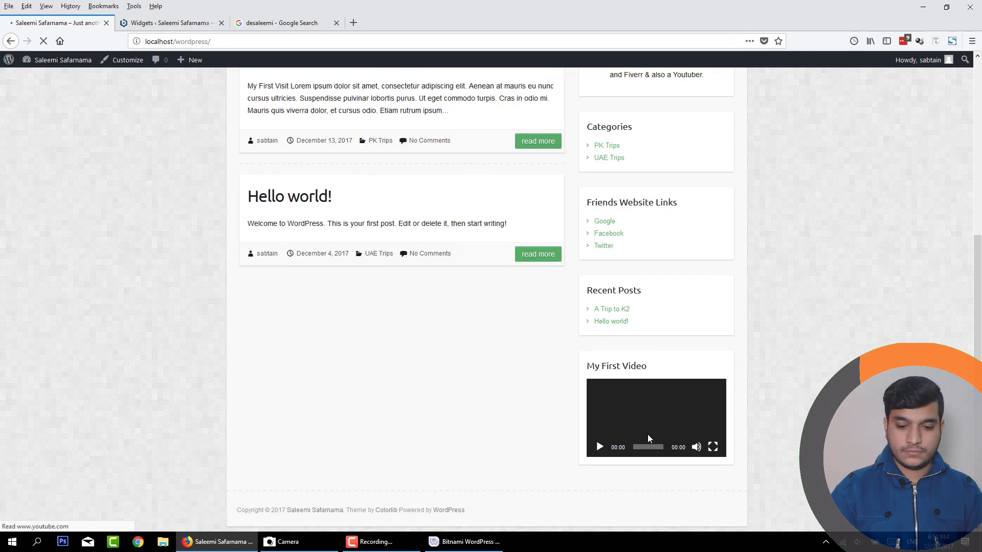
click(696, 447)
click(656, 418)
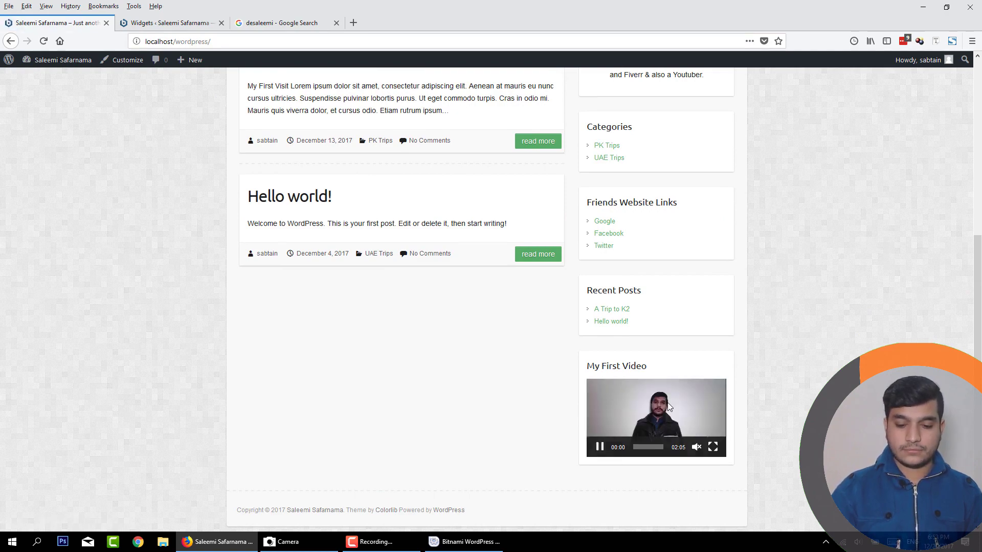
click(713, 447)
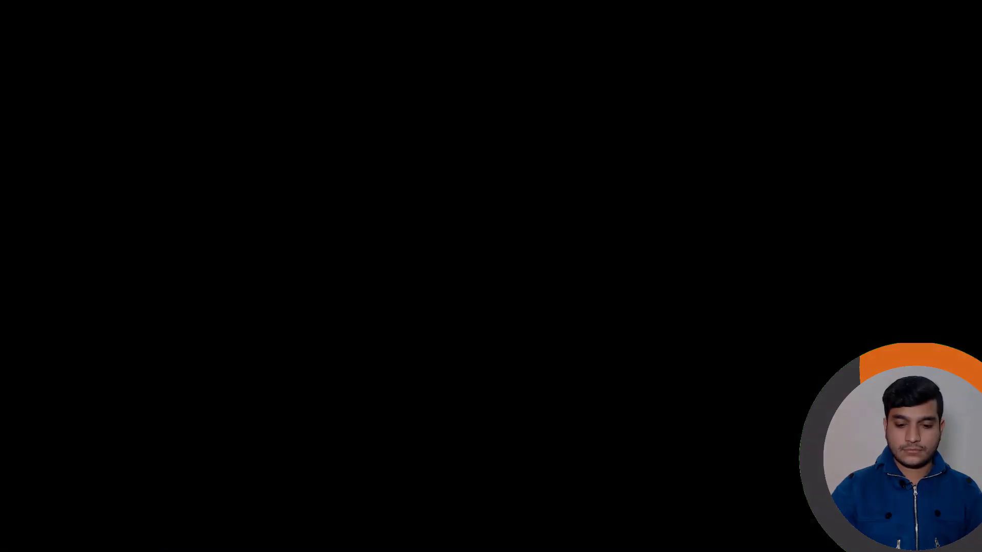
key(Escape)
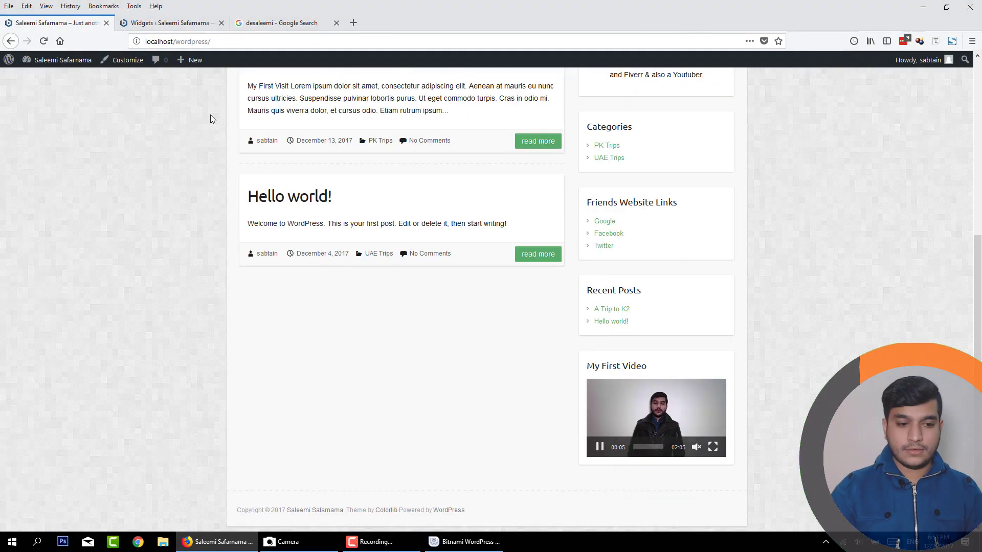
Reload the home page, return to the Widgets page, and collapse the My First Video widget
click(244, 41)
key(Return)
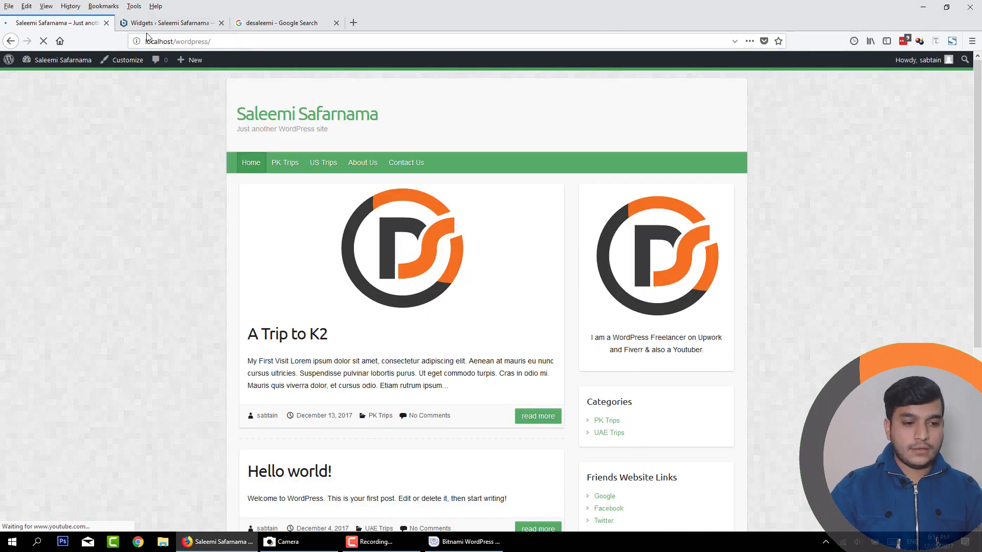
click(149, 23)
scroll(557, 333, up, 4)
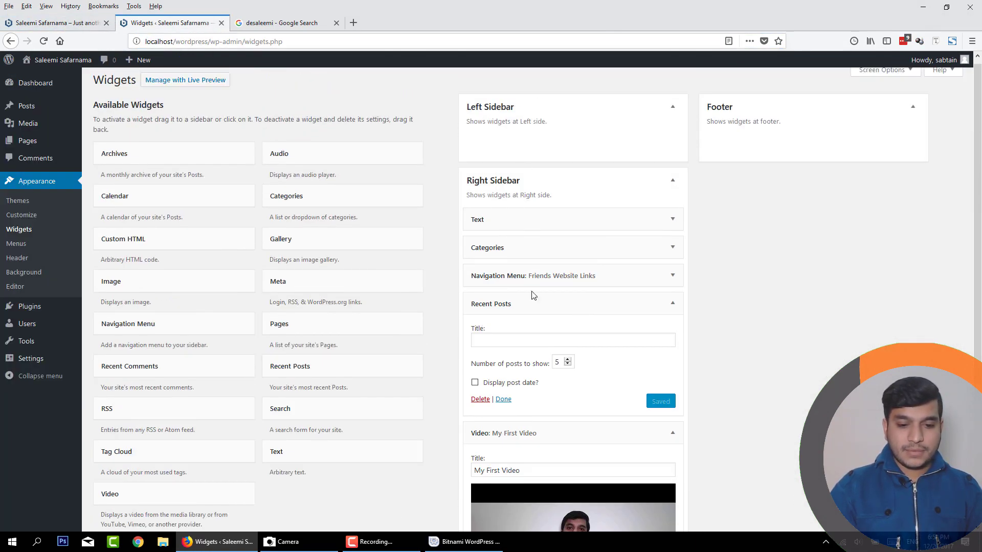
scroll(559, 343, down, 2)
scroll(571, 348, up, 2)
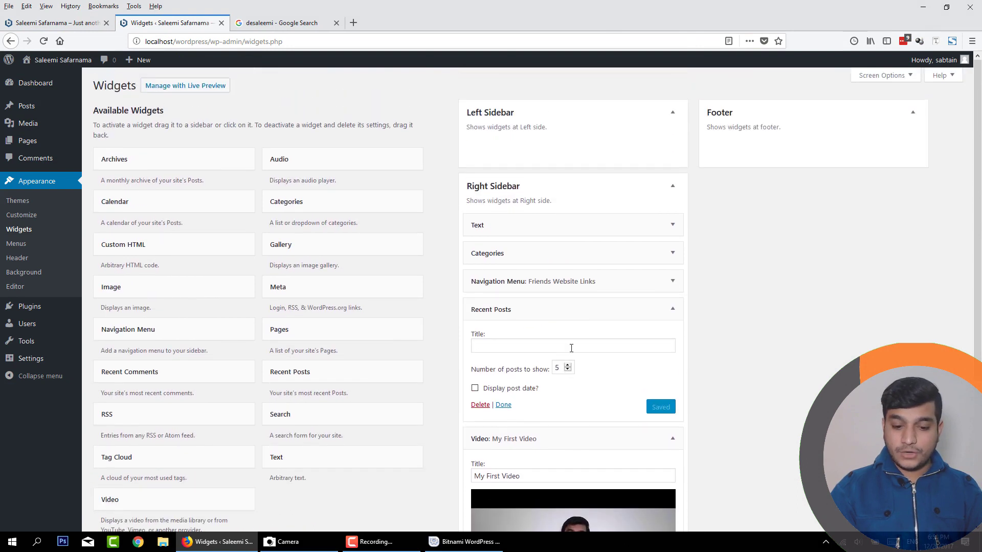
click(666, 445)
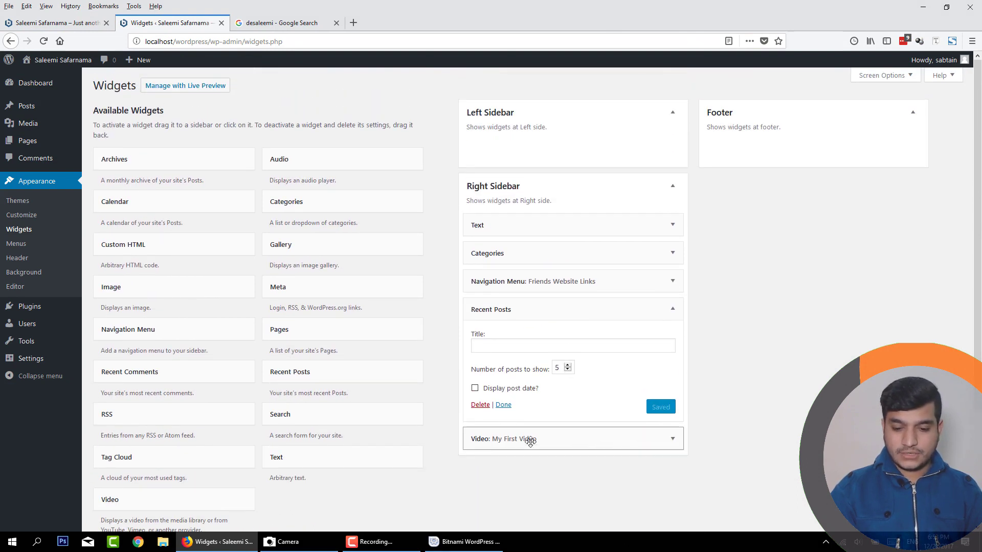
Move the My First Video widget from the Right Sidebar to the Footer, check its settings, and collapse the open widgets
drag(529, 441, 866, 146)
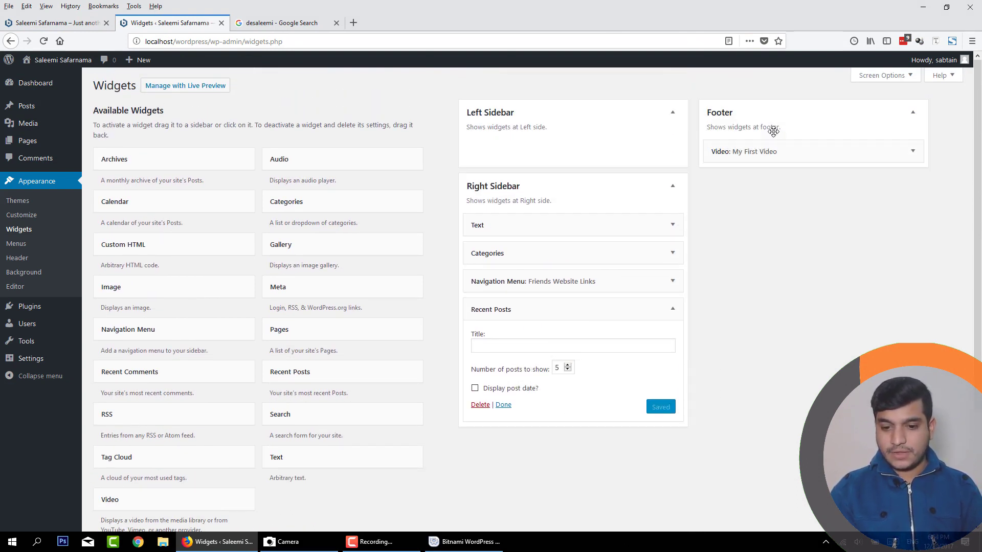
click(916, 149)
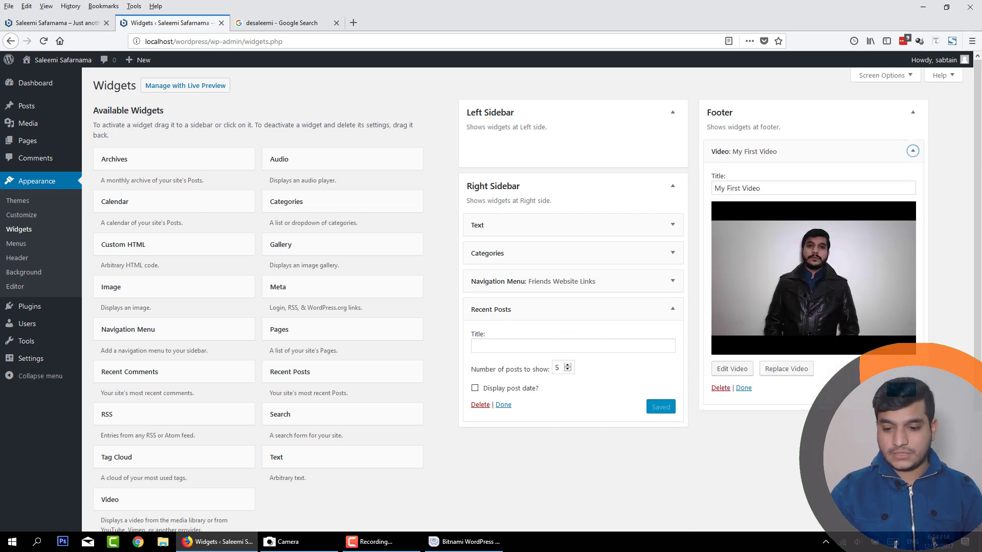
click(912, 151)
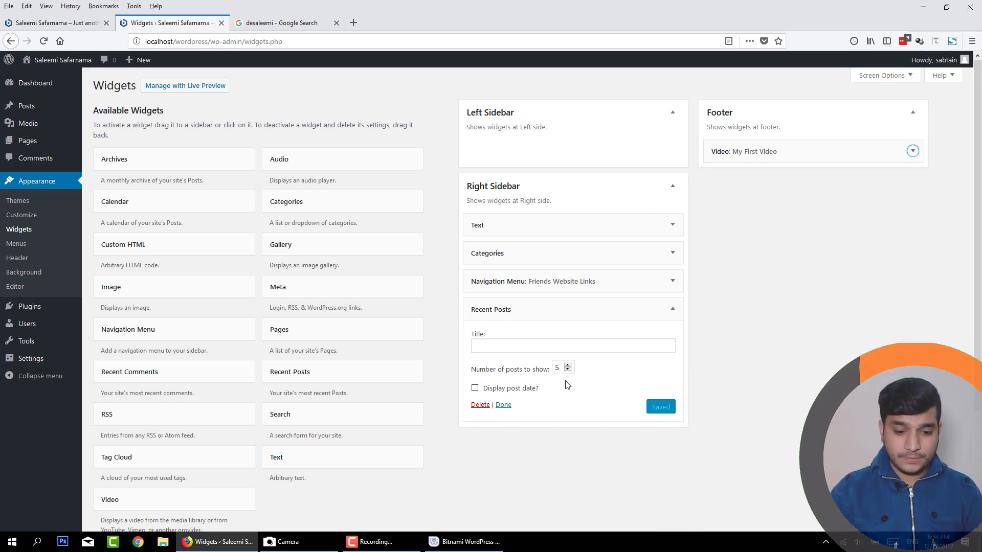
click(673, 309)
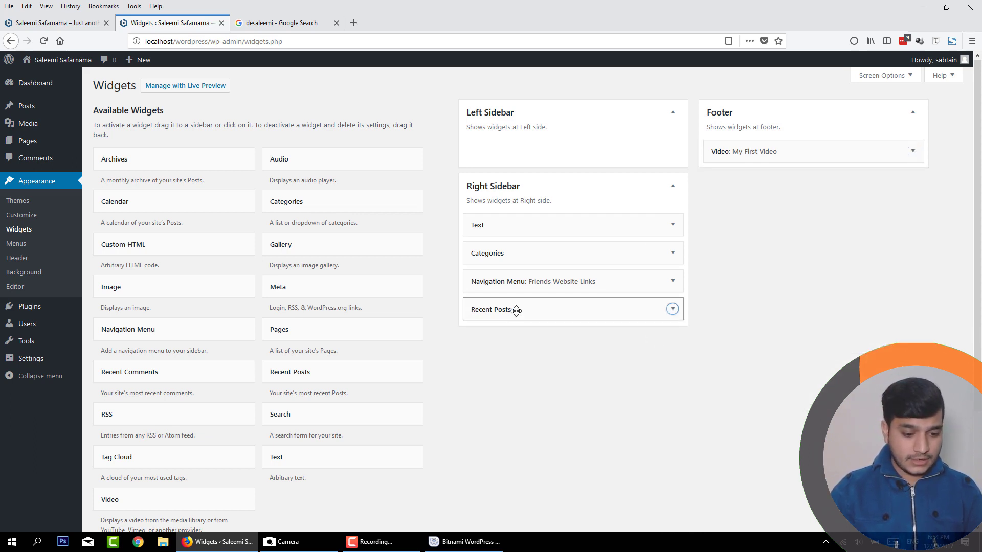
Add a Text widget to the Footer containing "This is dummy text." repeated seven times
drag(351, 453, 843, 202)
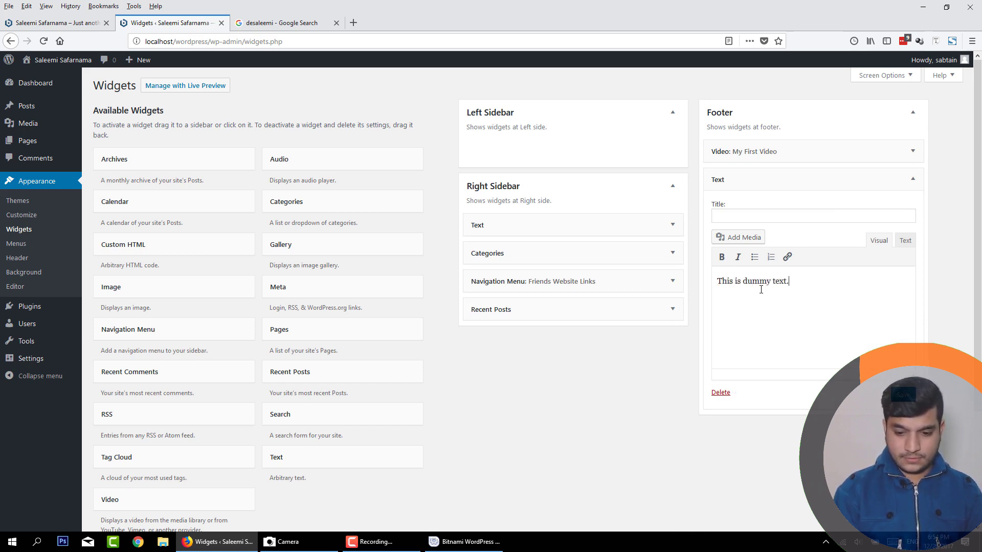
key(ctrl+shift+Left)
key(ctrl+shift+Left)
key(ctrl+shift+Left)
key(ctrl+shift+Left)
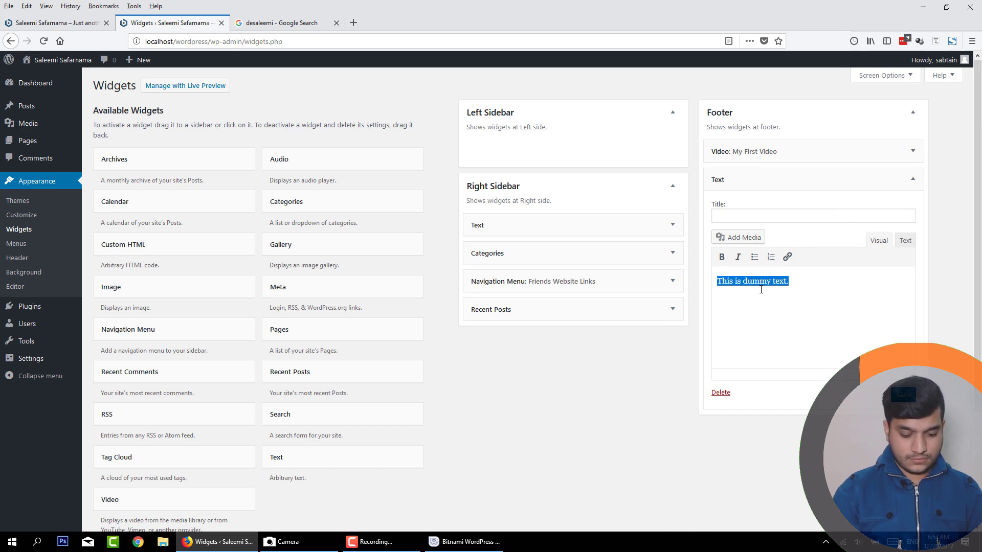
key(ctrl+c)
key(ctrl+v)
key(ctrl+v)
key(ctrl+v)
key(ctrl+v)
key(ctrl+v)
key(ctrl+v)
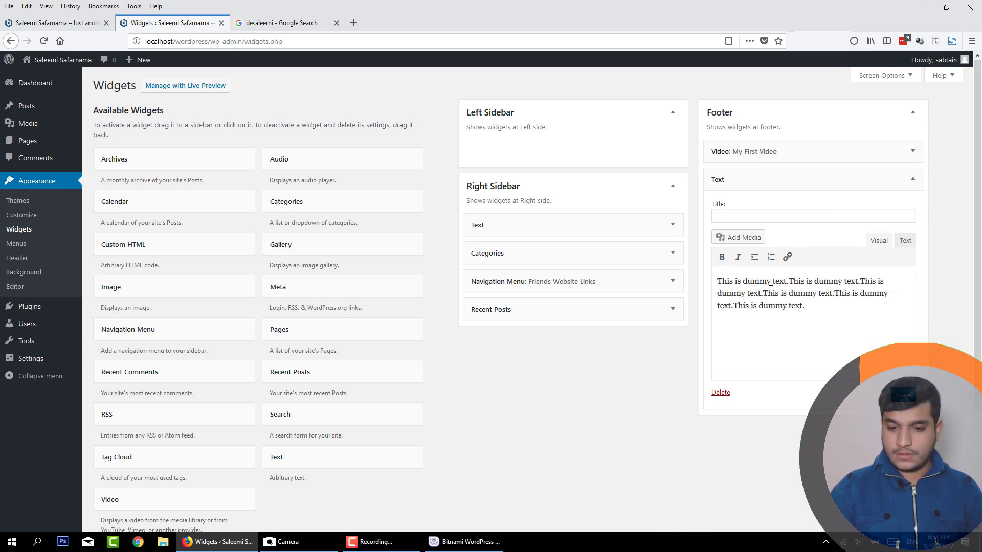
key(ctrl+v)
Title the Footer's Text widget "About Us", save it, and place it above the My First Video widget
click(790, 216)
text(A)
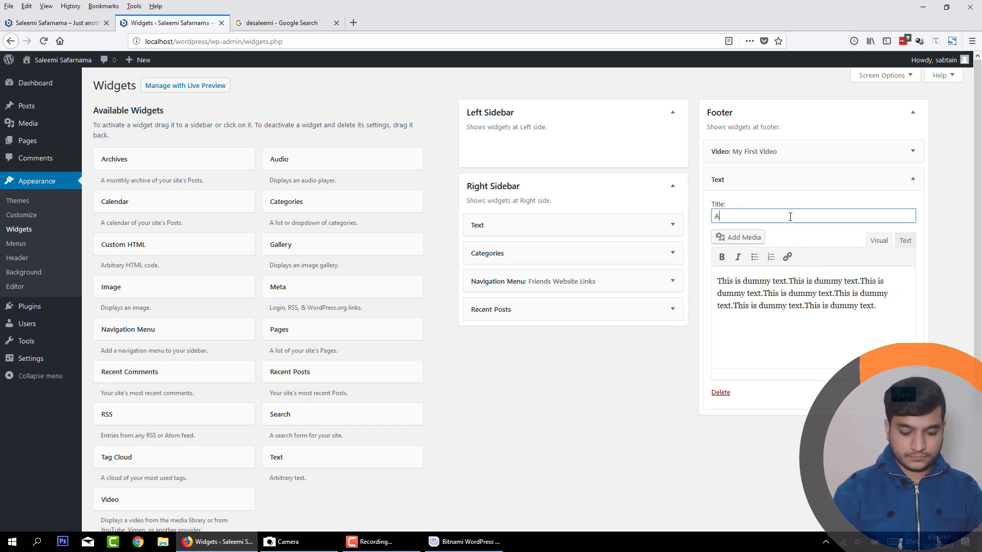
click(904, 393)
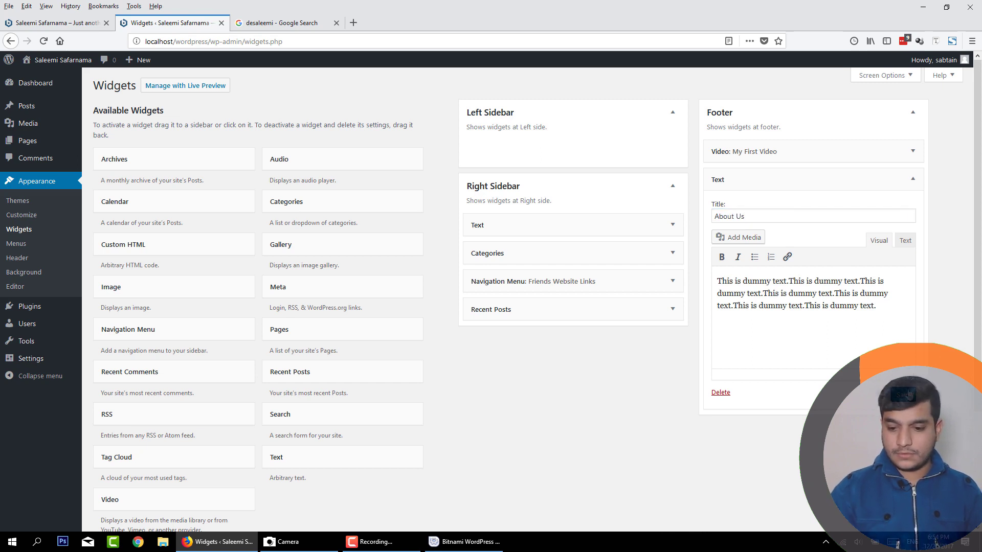
click(913, 179)
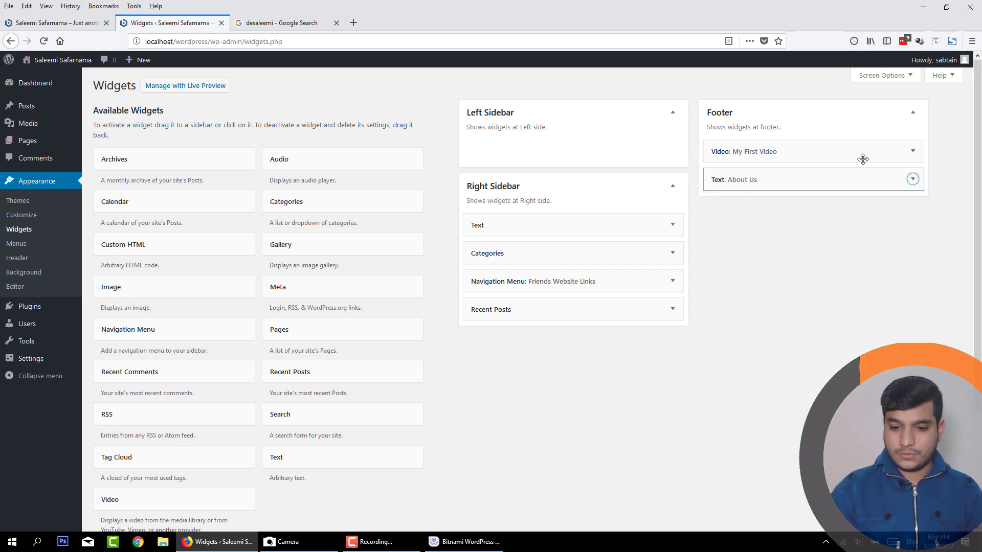
drag(862, 179, 839, 149)
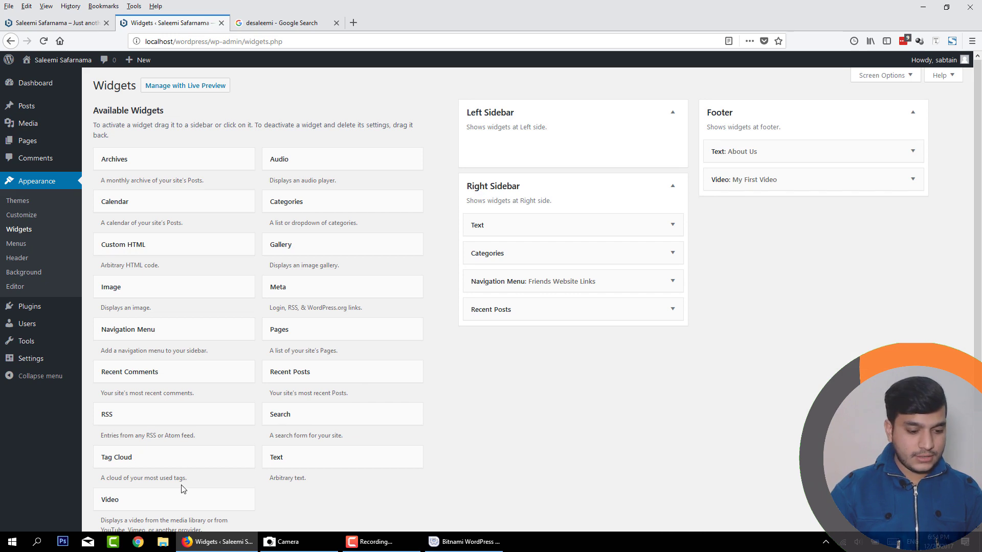
Add another Video widget below My First Video in the Footer and open its insert-from-URL form
drag(182, 491, 828, 207)
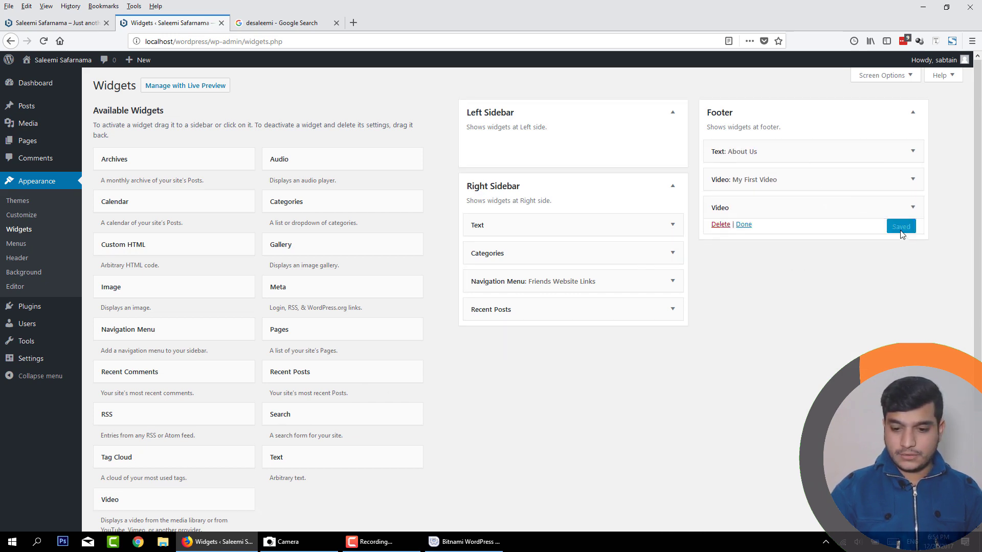
click(778, 278)
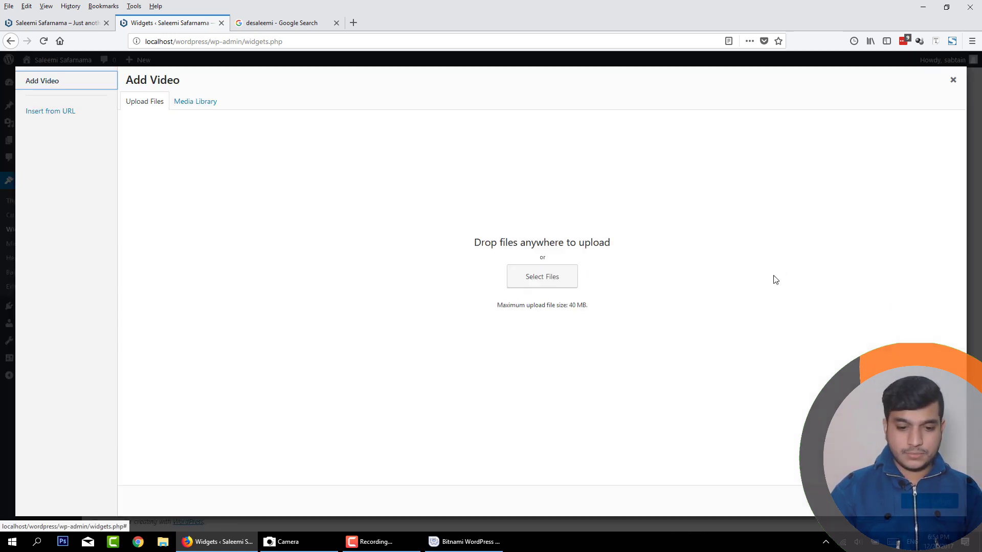
click(60, 108)
key(ctrl+v)
key(ctrl+a)
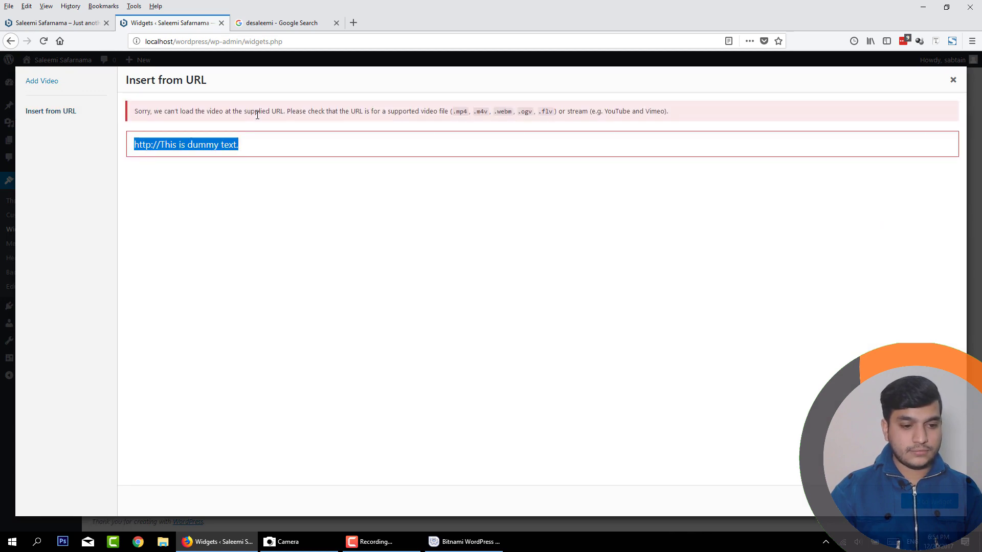
From the desaleemi search results, reach the "Wordpress Training in Urdu & Hindi" YouTube video, copy its URL, and close the video page
click(281, 16)
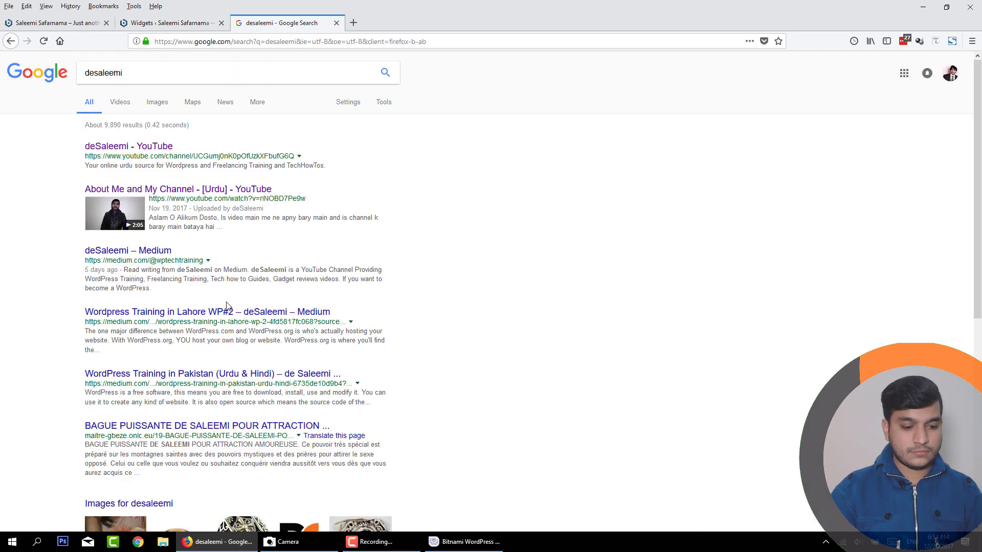
scroll(225, 302, down, 2)
scroll(179, 248, up, 2)
click(152, 194)
click(399, 42)
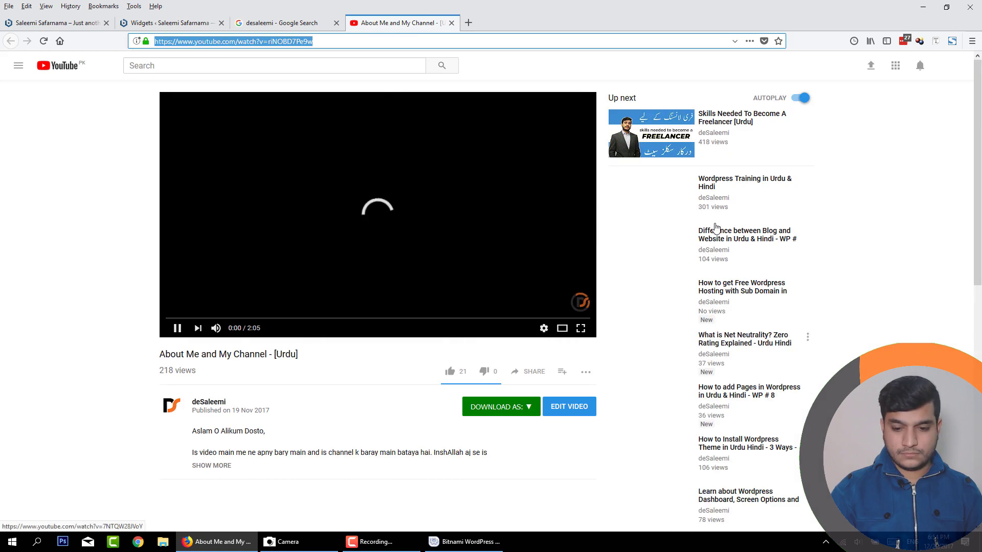
click(355, 40)
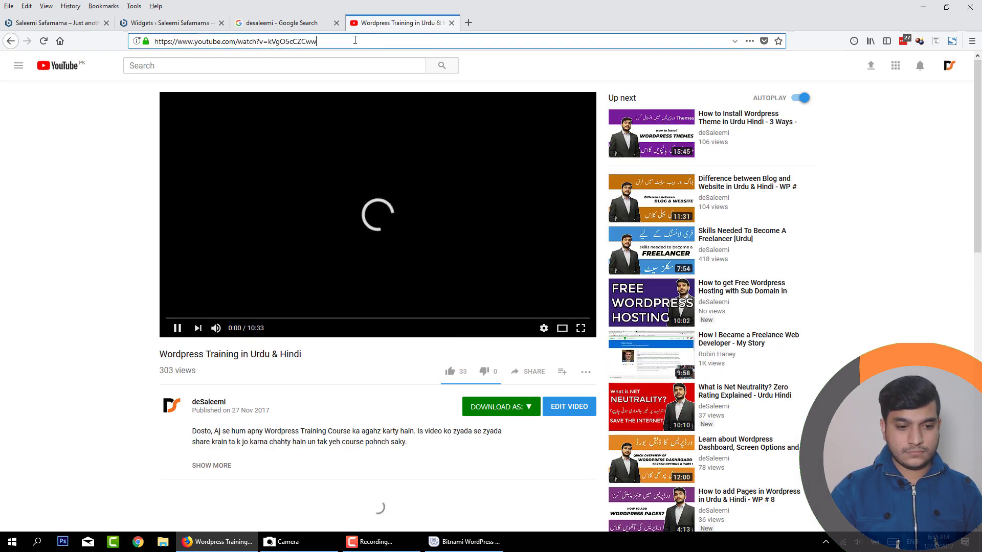
click(452, 22)
click(57, 22)
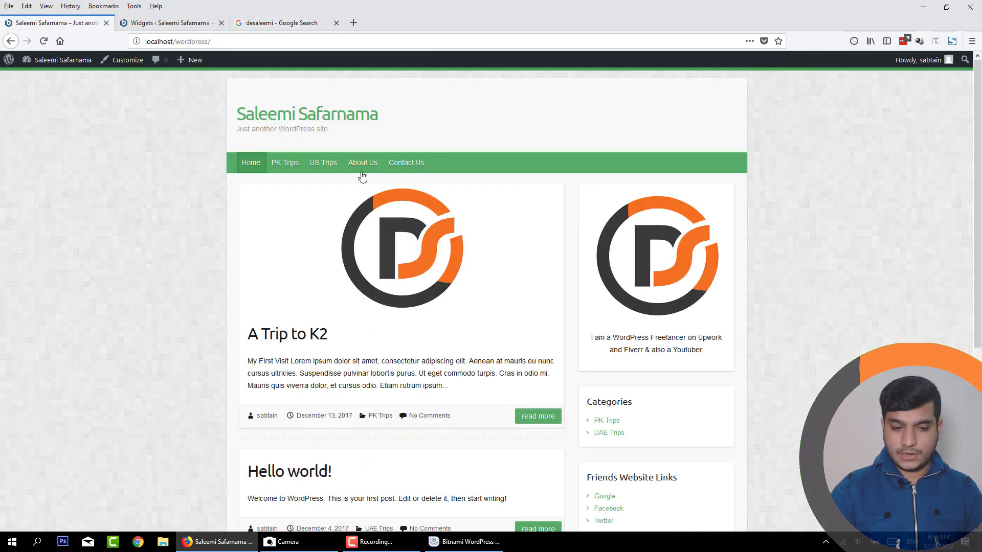
click(163, 23)
key(ctrl+v)
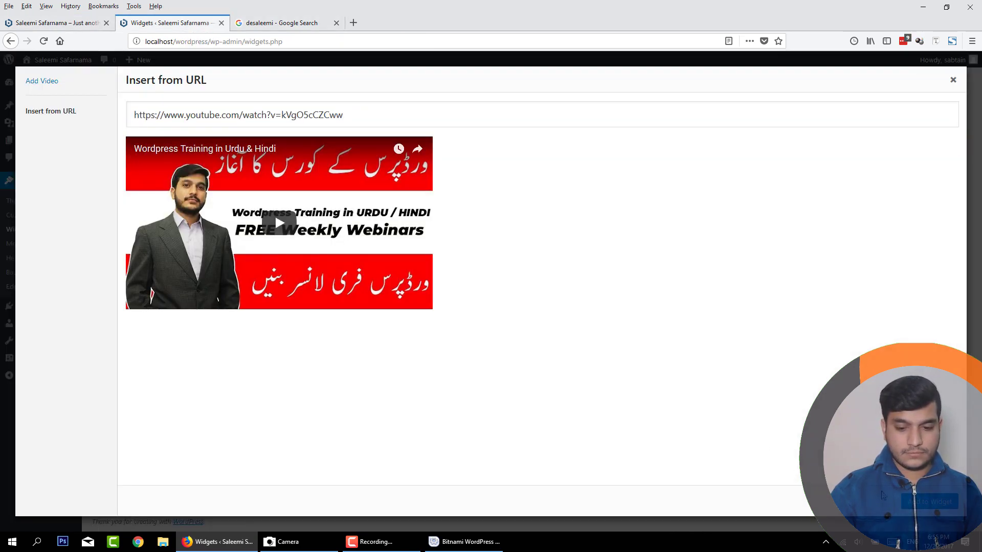
click(916, 506)
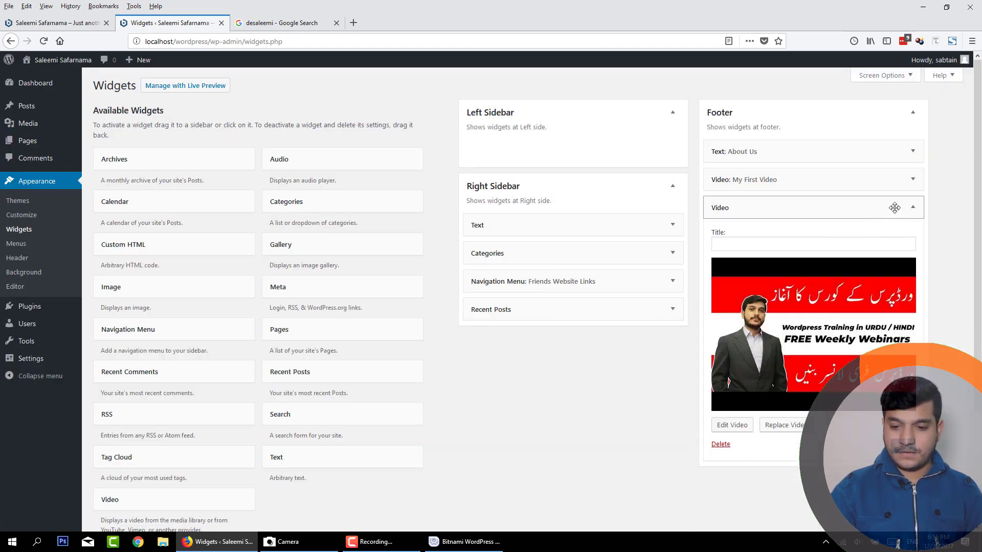
Expand the Footer's My First Video and About Us widgets to check their settings
click(912, 208)
click(913, 208)
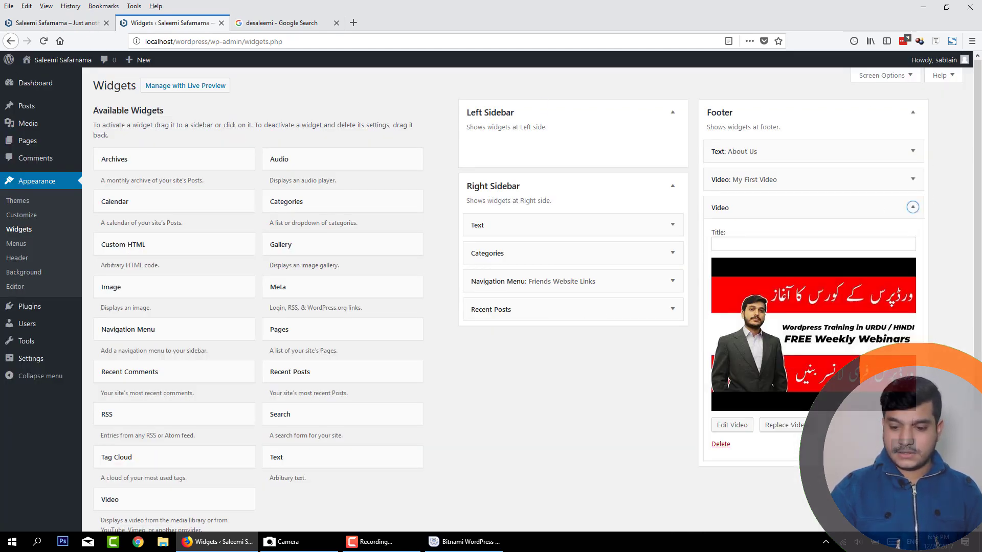
click(913, 180)
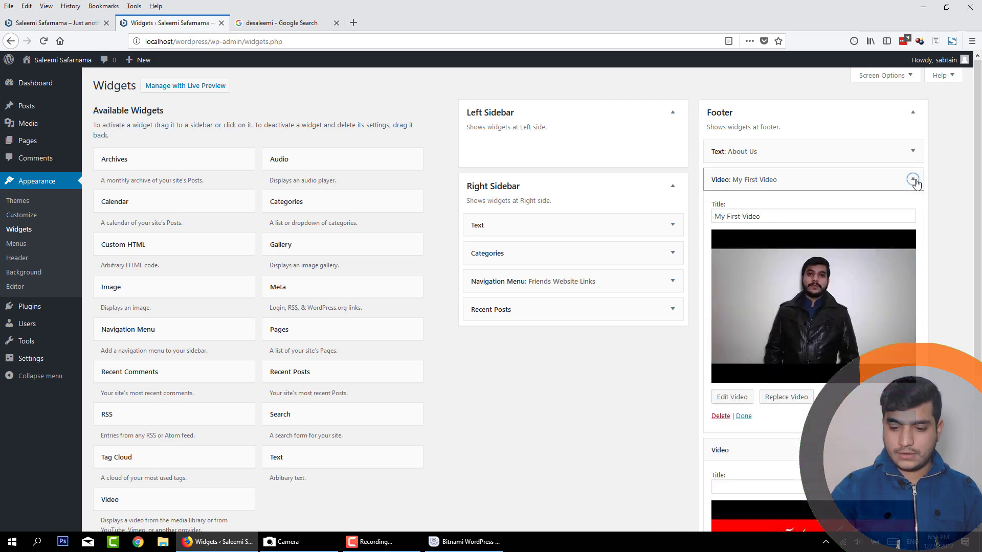
click(913, 151)
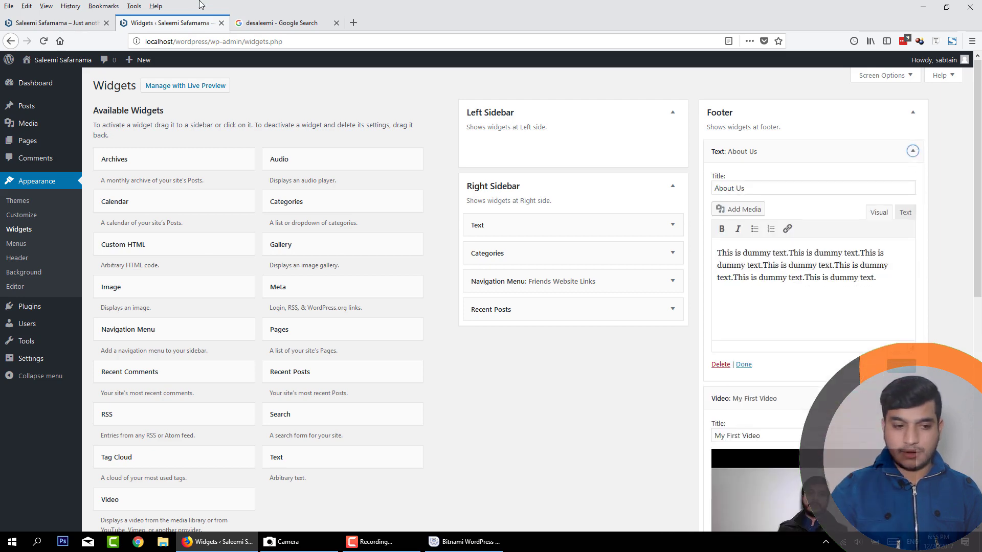
Reload the site's home page and examine the widgets in its footer
click(36, 23)
click(223, 42)
key(Return)
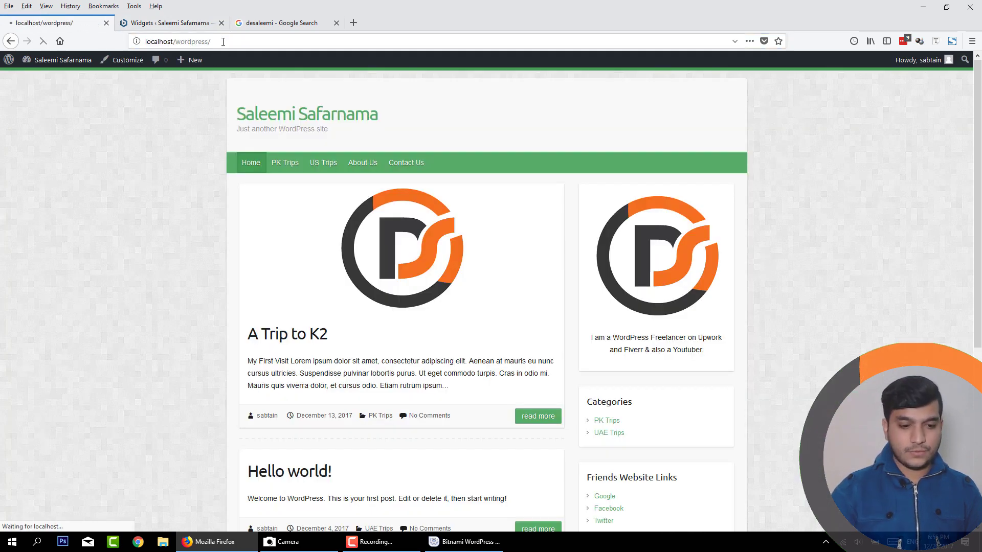
scroll(738, 308, down, 5)
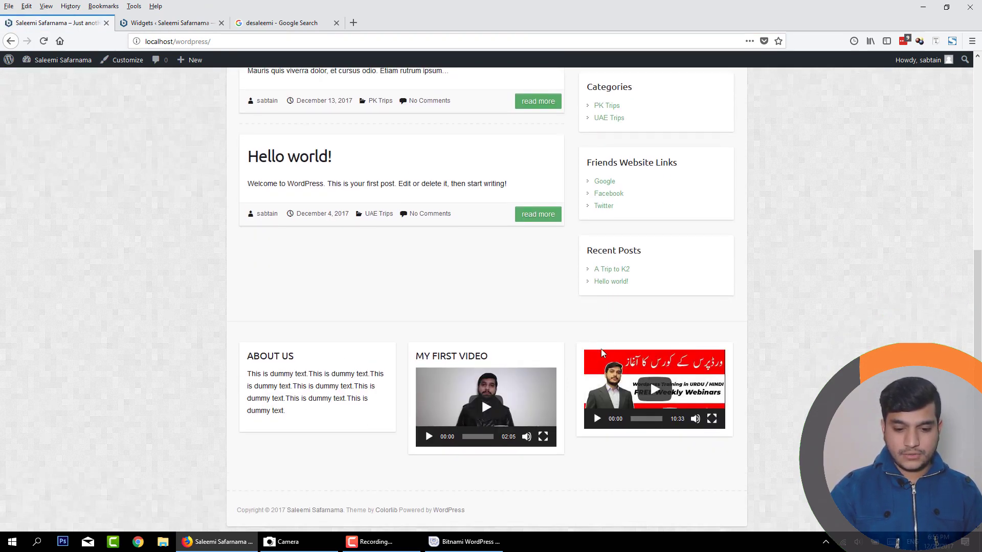
scroll(282, 384, up, 2)
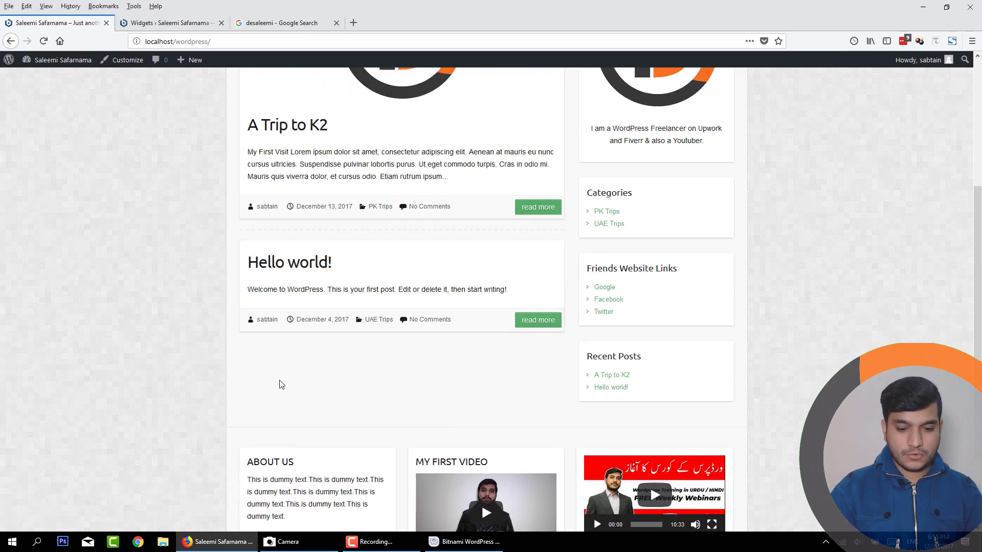
scroll(282, 384, down, 2)
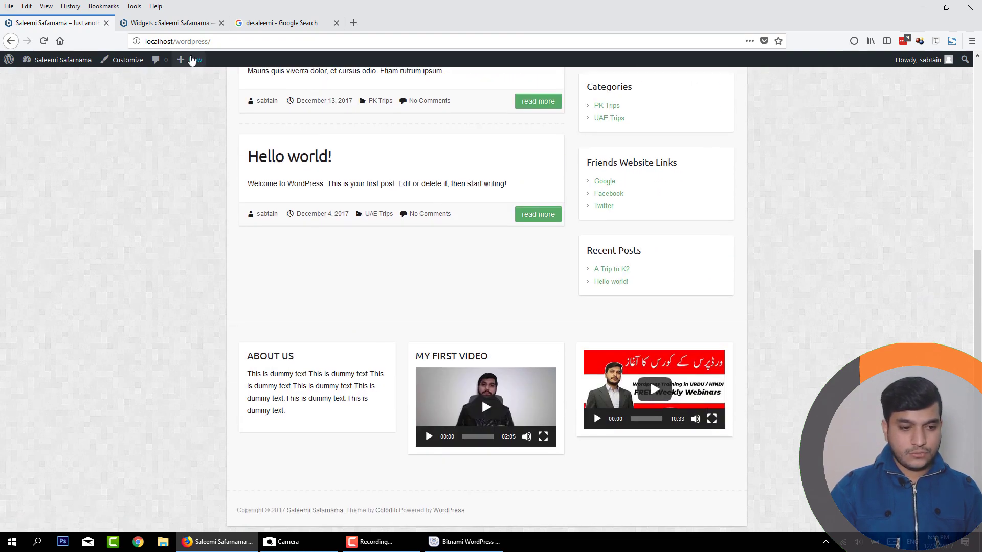
Return to the Widgets page and collapse the Footer's About Us, My First Video and untitled Video widgets
click(208, 23)
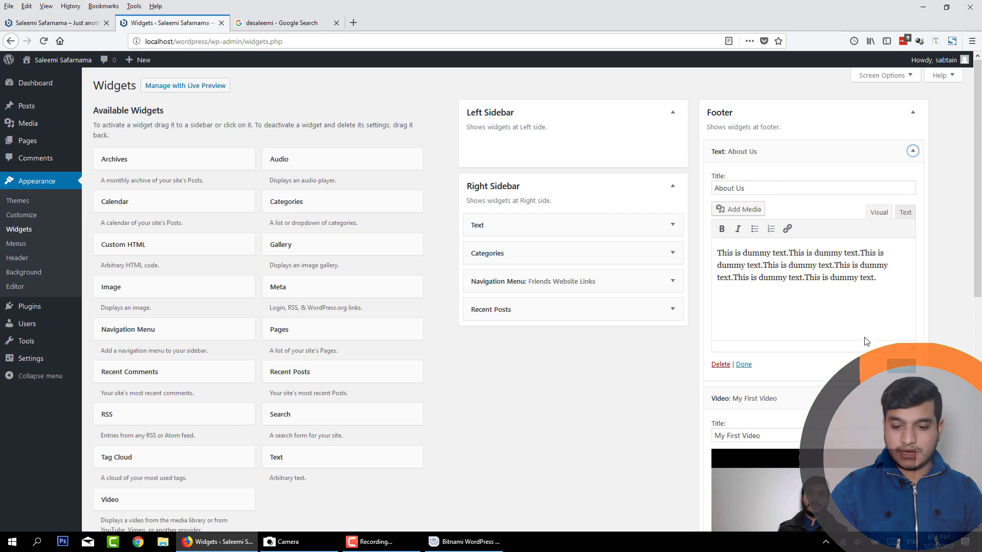
click(912, 151)
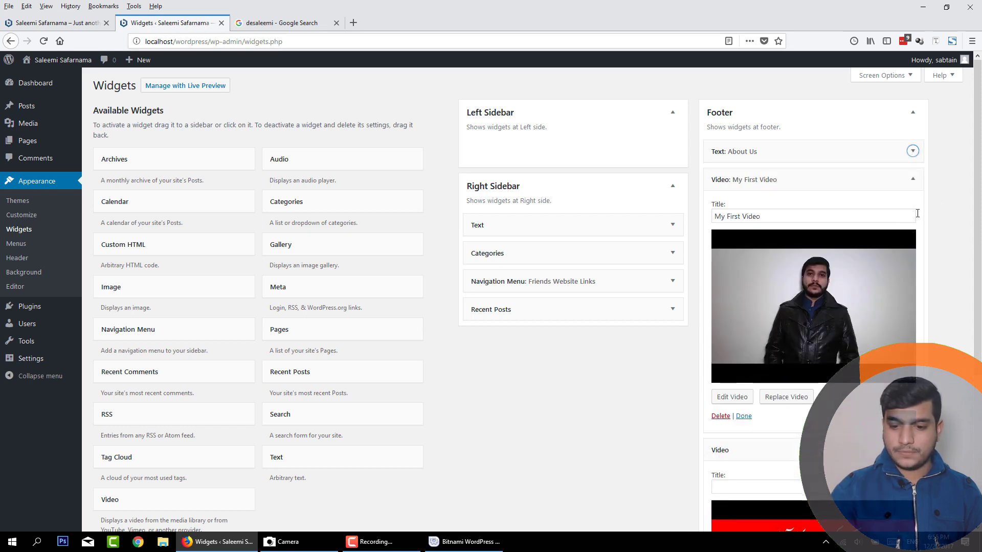
click(912, 179)
click(913, 208)
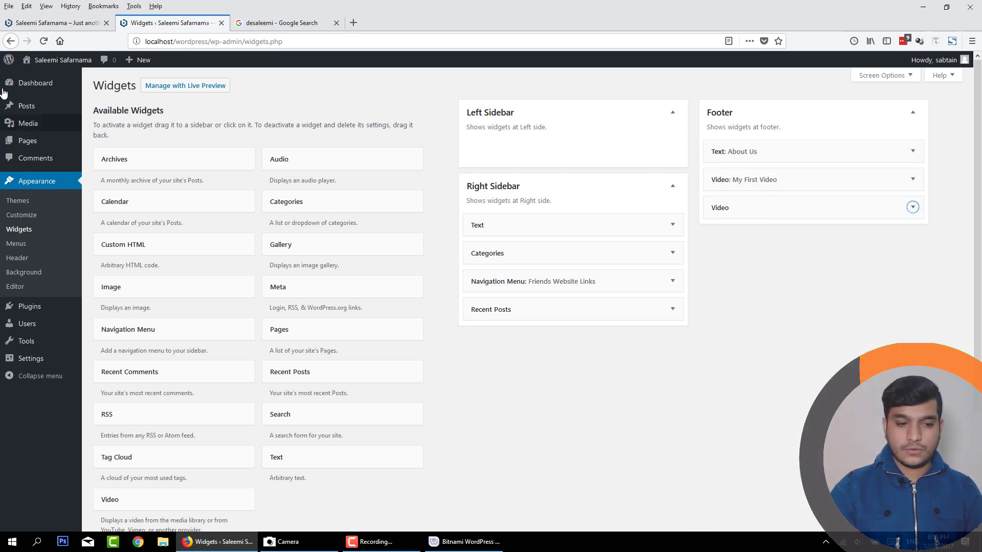
Review the home page's sidebar and footer widgets, and return to the Widgets page to view the Inactive Widgets section
click(60, 27)
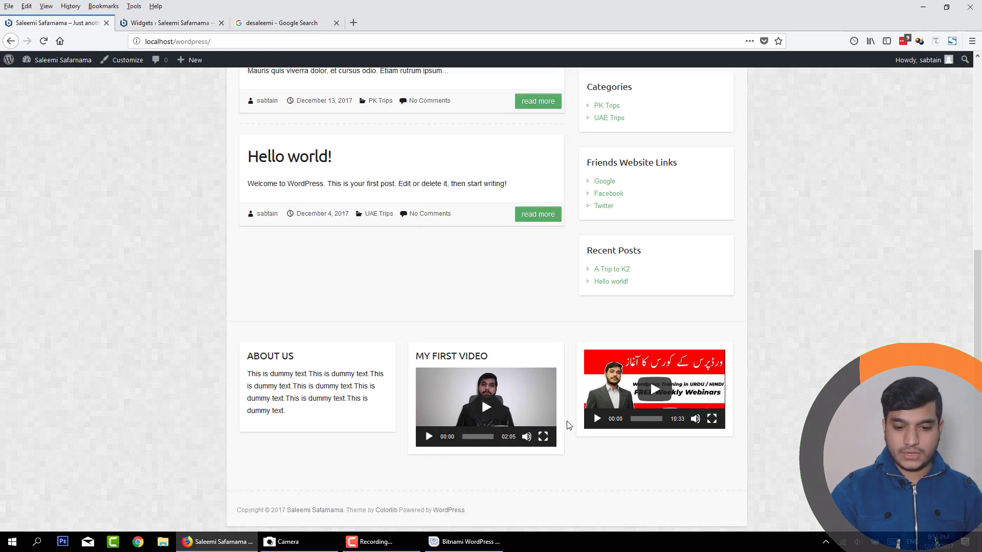
scroll(566, 423, up, 15)
scroll(685, 353, down, 5)
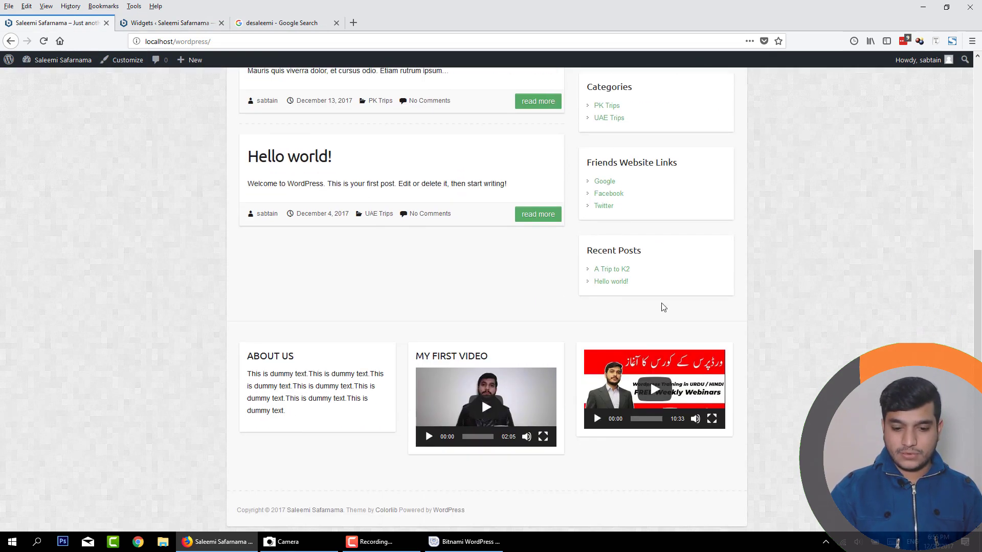
scroll(632, 250, up, 5)
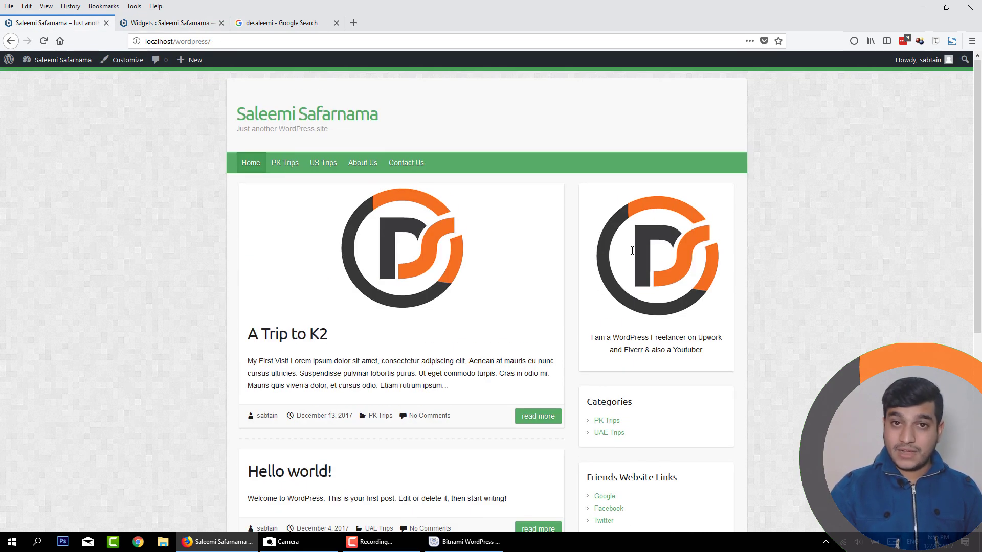
click(193, 24)
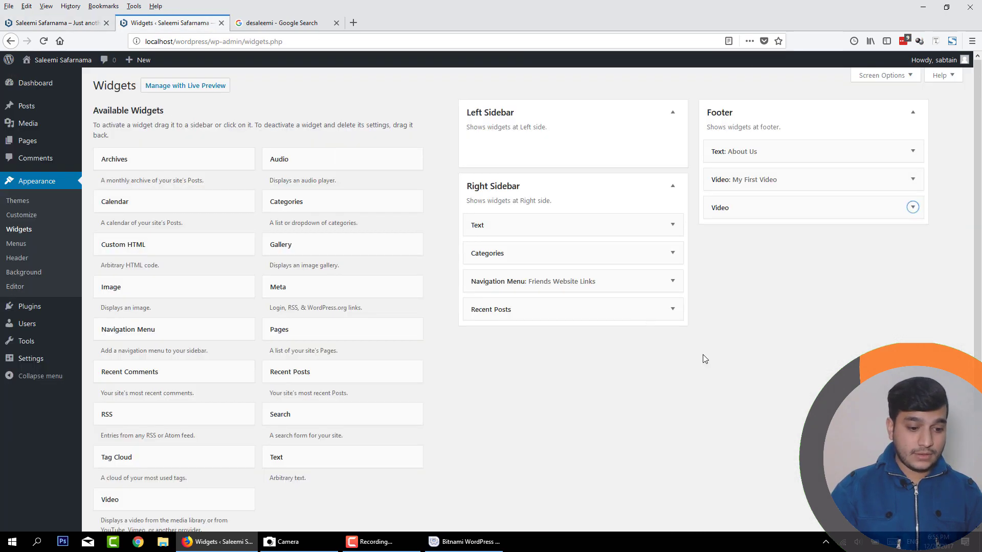
scroll(706, 359, down, 3)
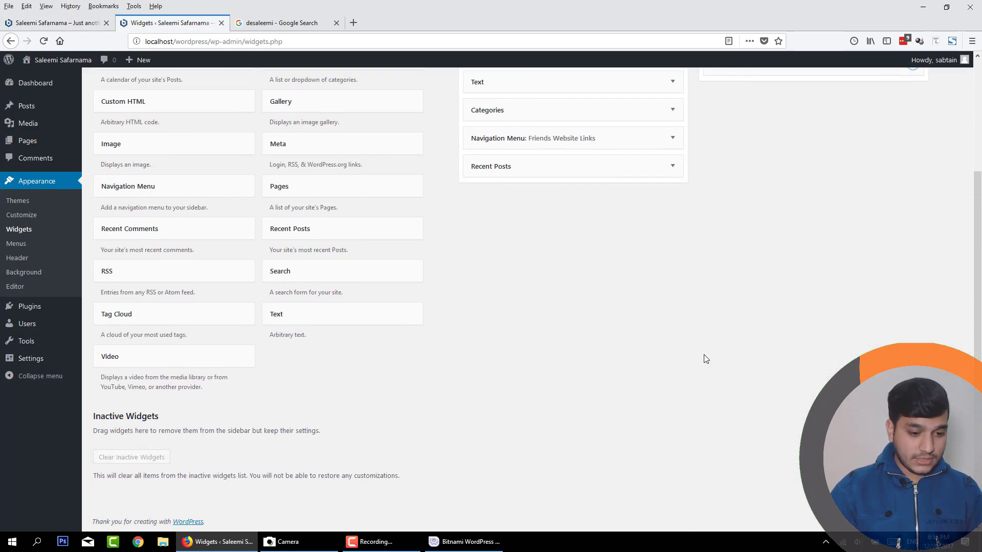
Add a Search widget above the Text widget in the Right Sidebar and load the site's home page to check it
scroll(706, 359, up, 3)
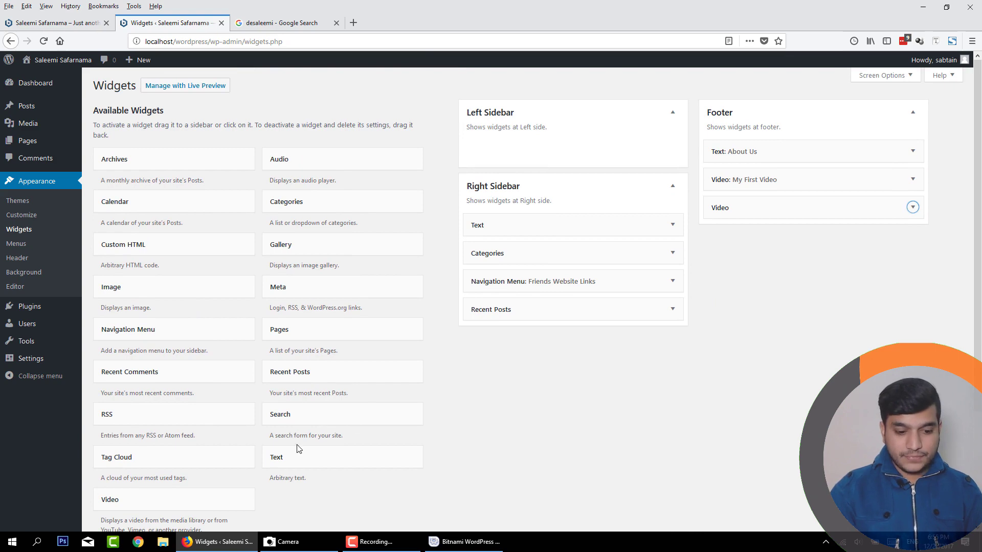
drag(300, 421, 528, 228)
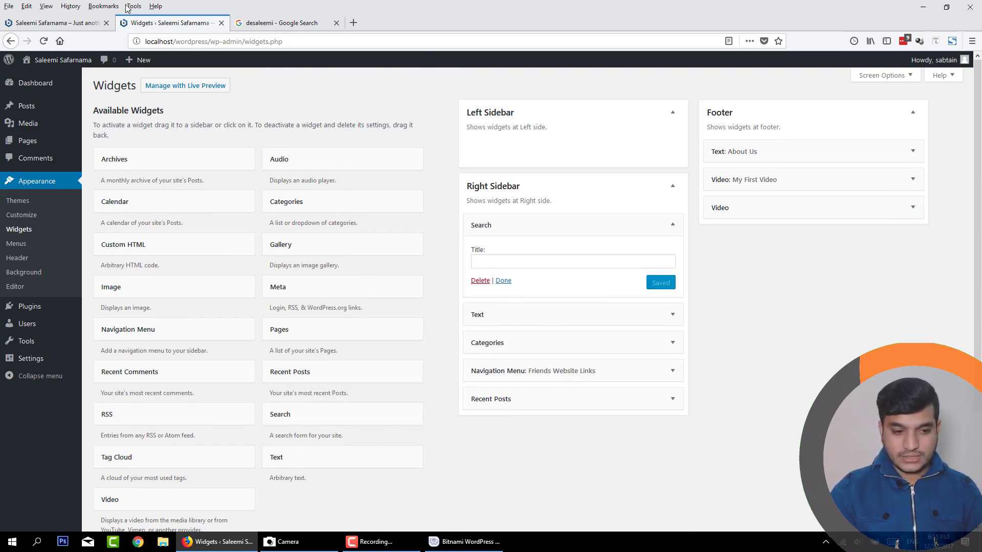
click(12, 21)
click(229, 43)
key(Return)
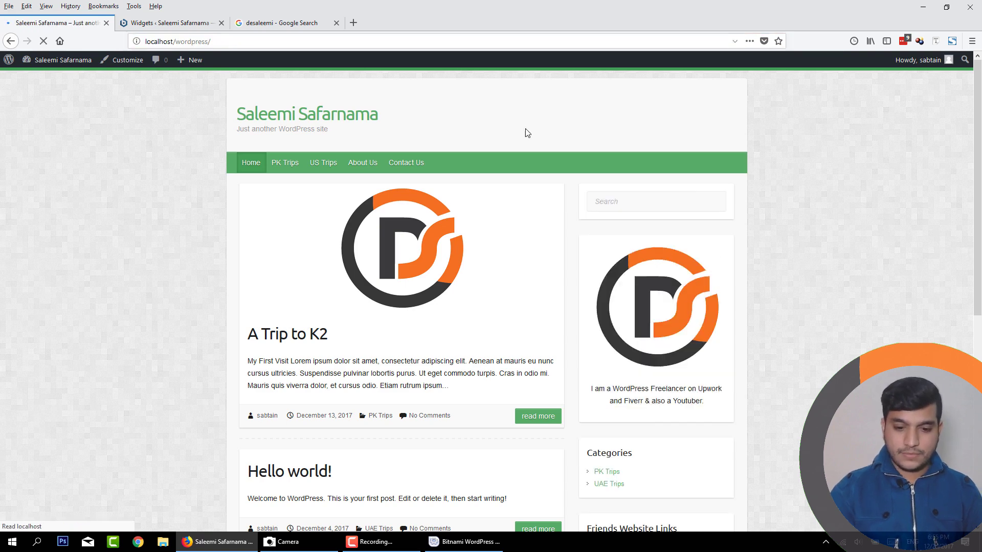
Test the sidebar's search box on the home page by searching the site for "k2"
click(686, 203)
text(k2)
key(Return)
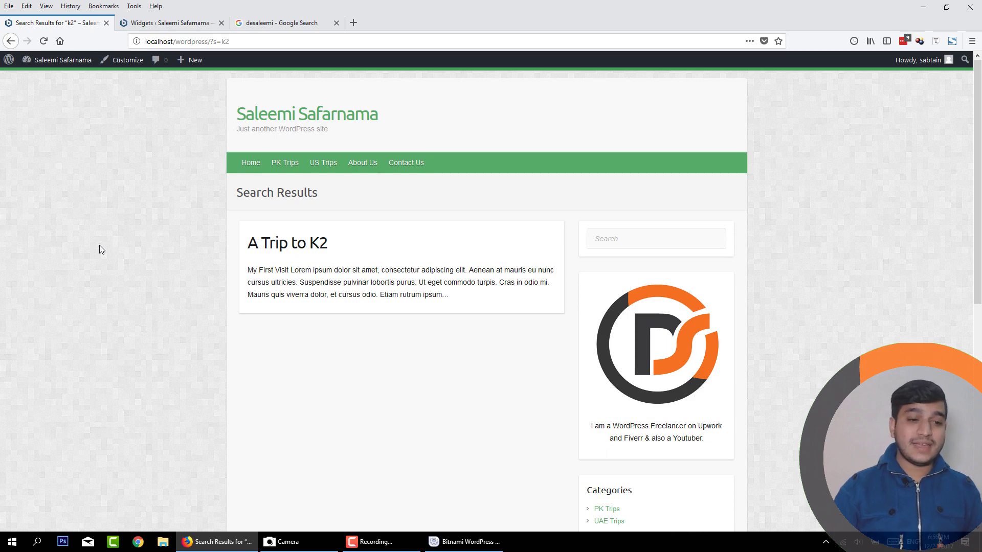
Reload the Widgets page, expand the Right Sidebar and Footer areas, and compare their widgets with the site's search results page
click(172, 23)
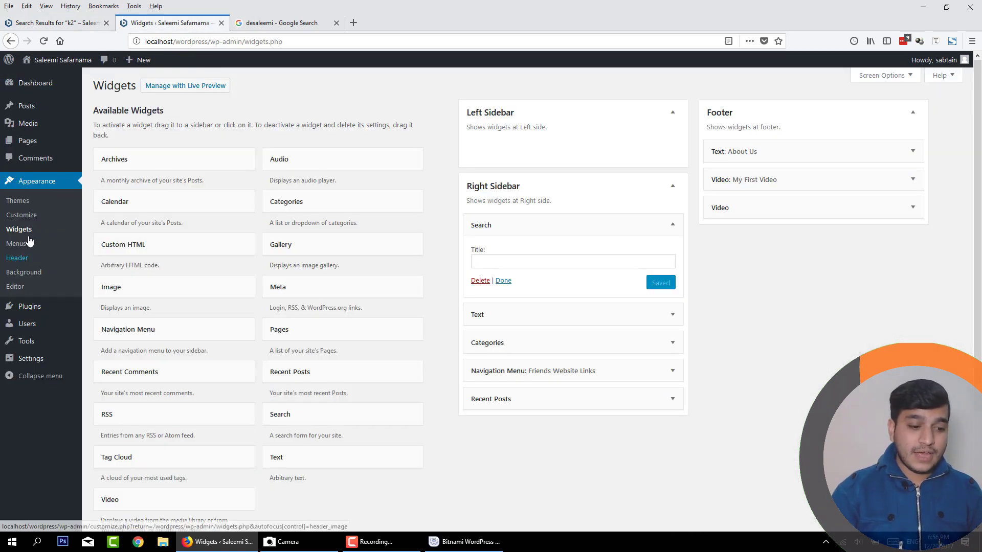
click(49, 236)
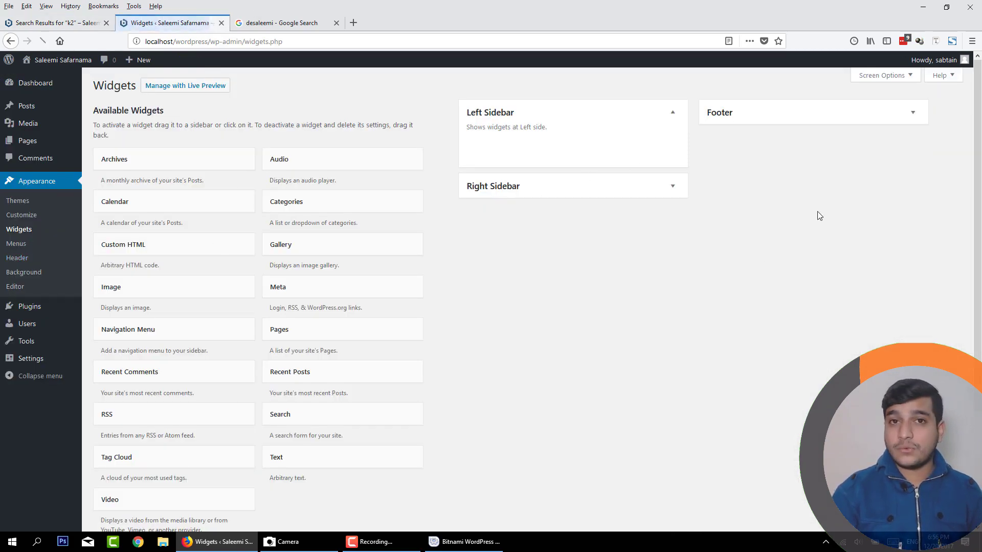
click(673, 186)
click(828, 109)
click(96, 24)
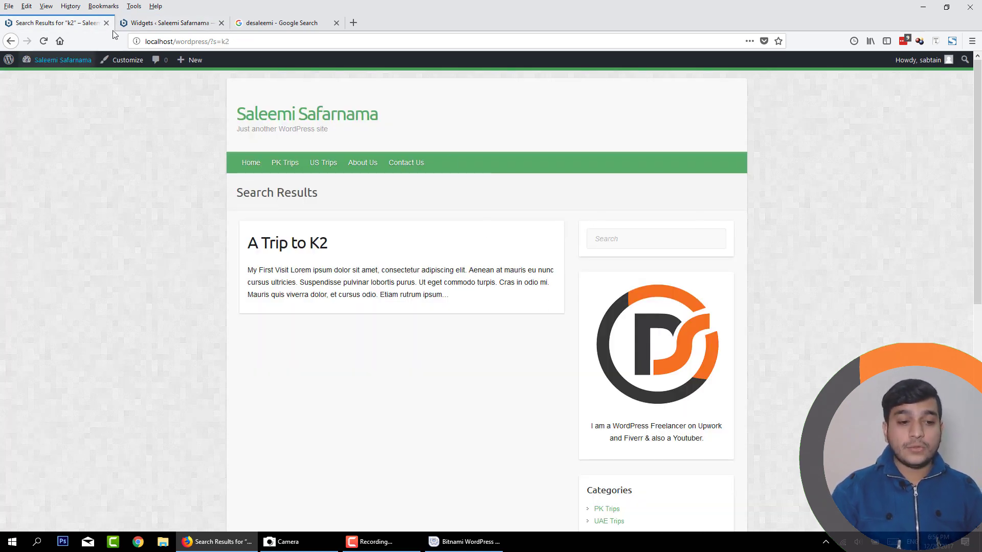
click(169, 23)
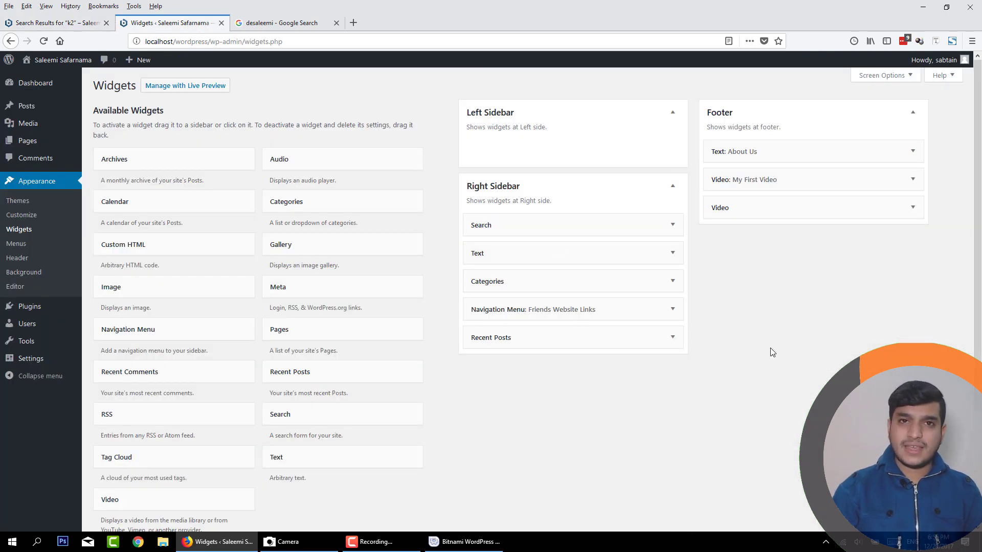